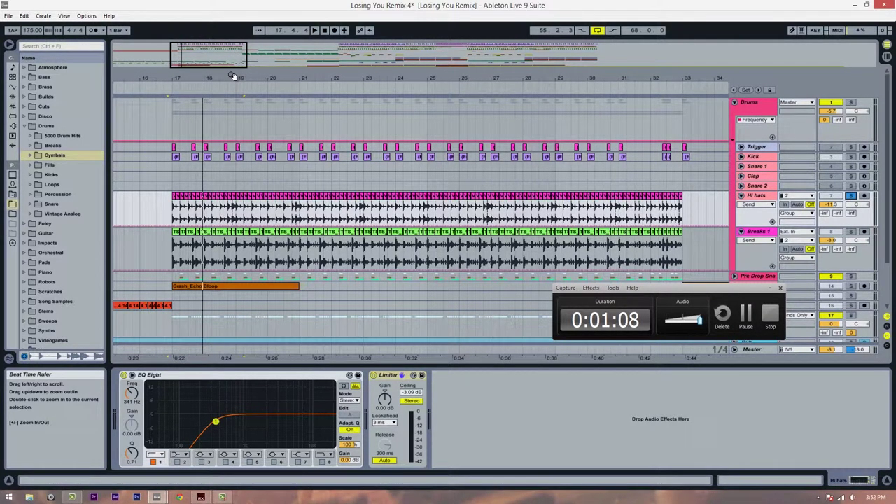
- Play the hi-hat pattern on the Hi hats track from the start of bar 17
{"action": "left_click_drag", "start_coordinate": [233, 75], "coordinate": [237, 107]}
{"action": "left_click", "coordinate": [211, 218]}
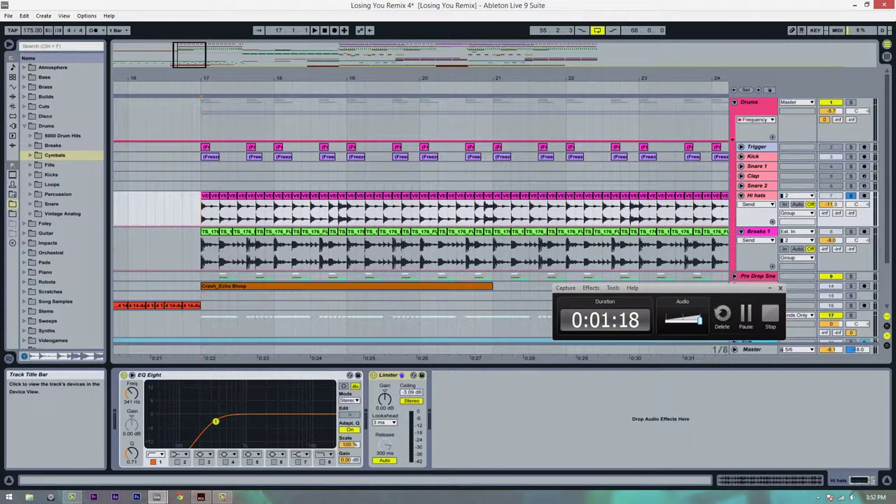
{"action": "key", "text": "space"}
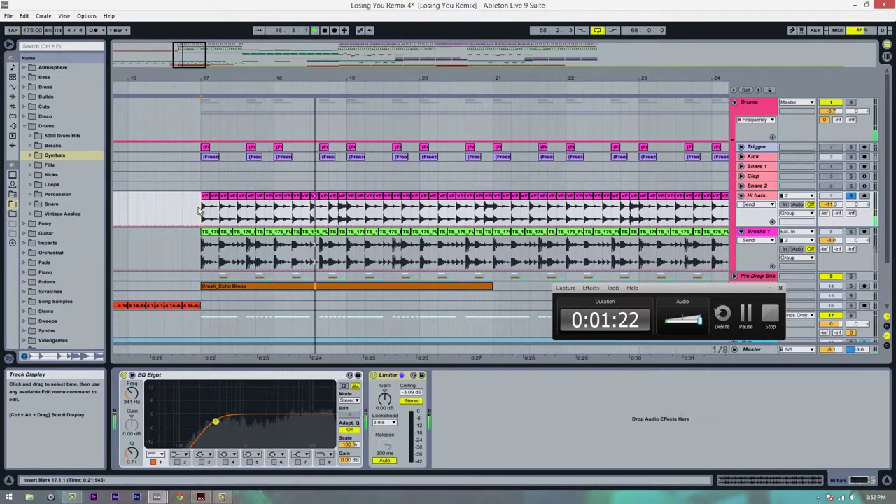
{"action": "key", "text": "space"}
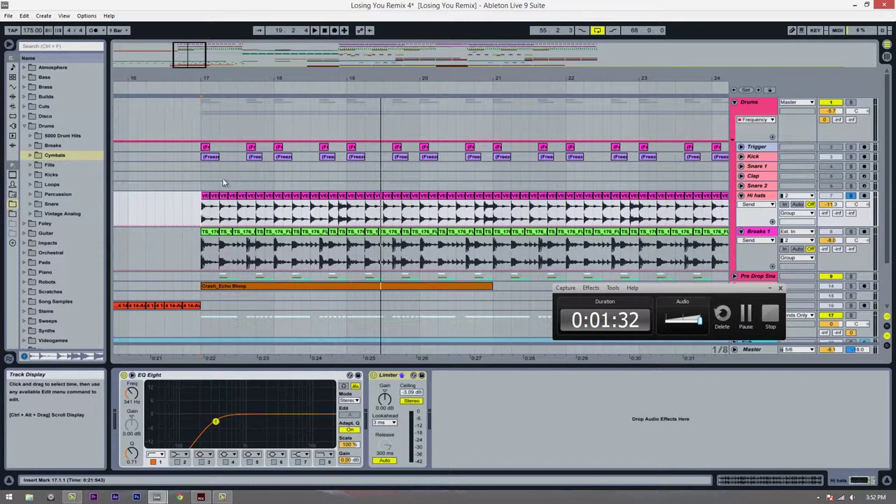
- Audition the hi-hat samples in the Drums Cymbals Hi-Hats folder, from the VDE2 loops through VEH2 Real Hihats - 10
{"action": "left_click", "coordinate": [29, 156]}
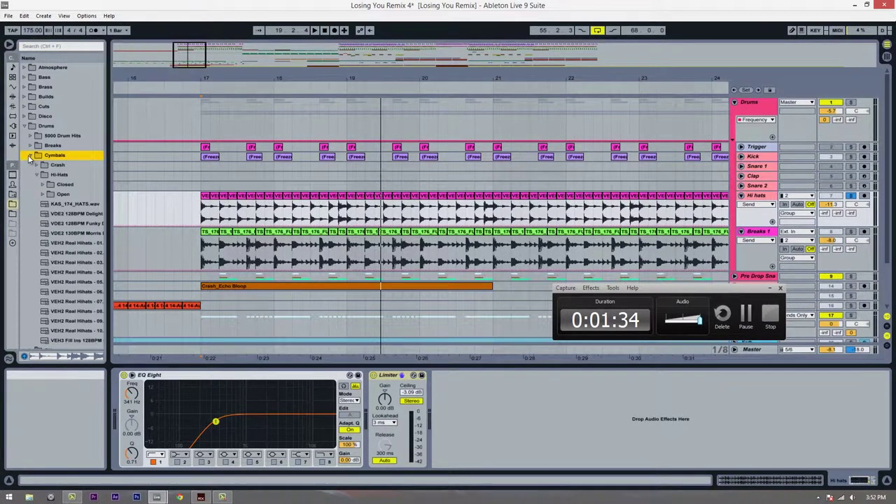
{"action": "scroll", "coordinate": [79, 224], "scroll_direction": "down", "scroll_amount": 3}
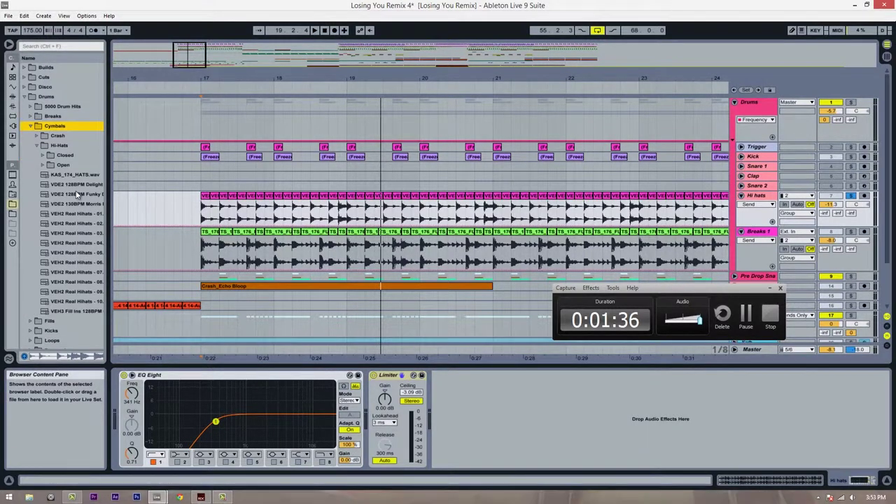
{"action": "left_click", "coordinate": [79, 195]}
{"action": "left_click", "coordinate": [80, 204]}
{"action": "left_click", "coordinate": [81, 214]}
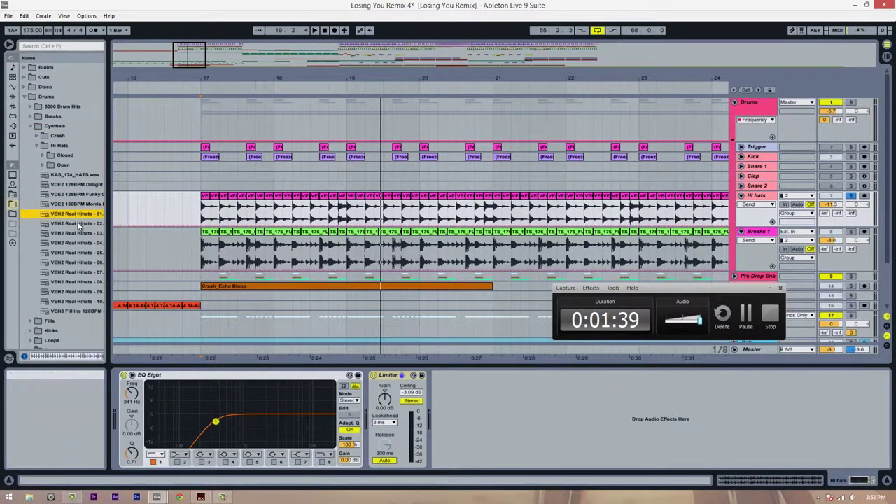
{"action": "left_click", "coordinate": [82, 223]}
{"action": "left_click", "coordinate": [82, 233]}
{"action": "left_click", "coordinate": [82, 243]}
{"action": "left_click", "coordinate": [84, 253]}
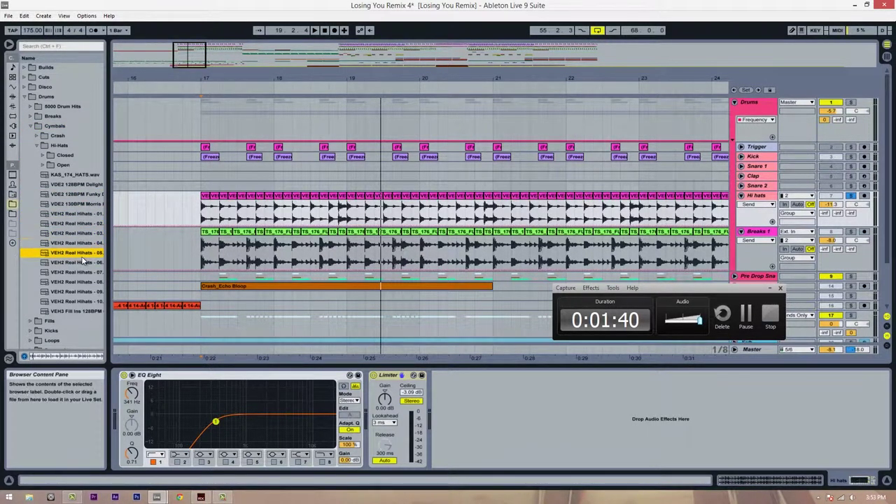
{"action": "left_click", "coordinate": [96, 261]}
{"action": "left_click", "coordinate": [96, 272]}
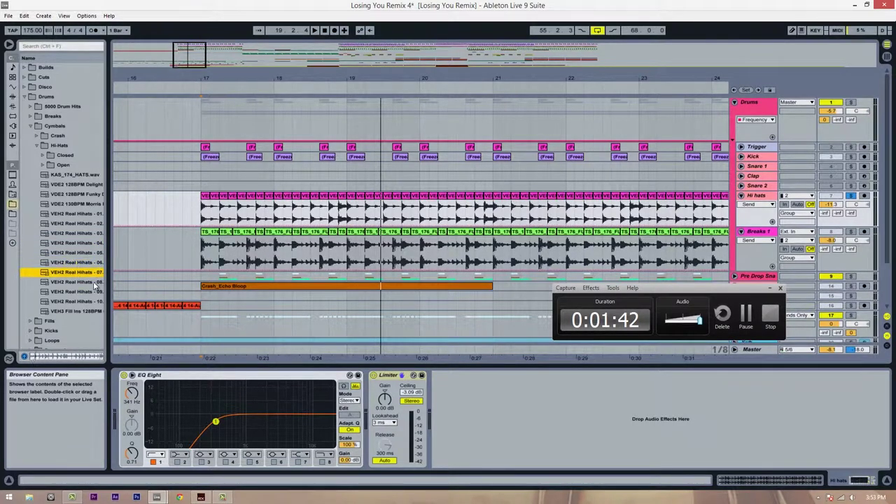
{"action": "left_click", "coordinate": [94, 282]}
{"action": "left_click", "coordinate": [90, 302]}
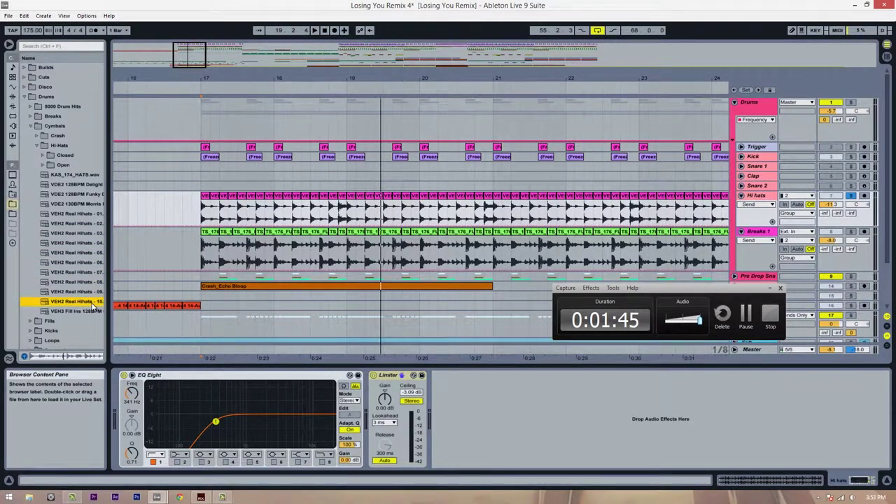
- Add an audio track below Hi hats and place the VEH3 Fill Ins 128BPM 010 sample on it at bar 17
{"action": "left_click_drag", "start_coordinate": [111, 305], "coordinate": [132, 305]}
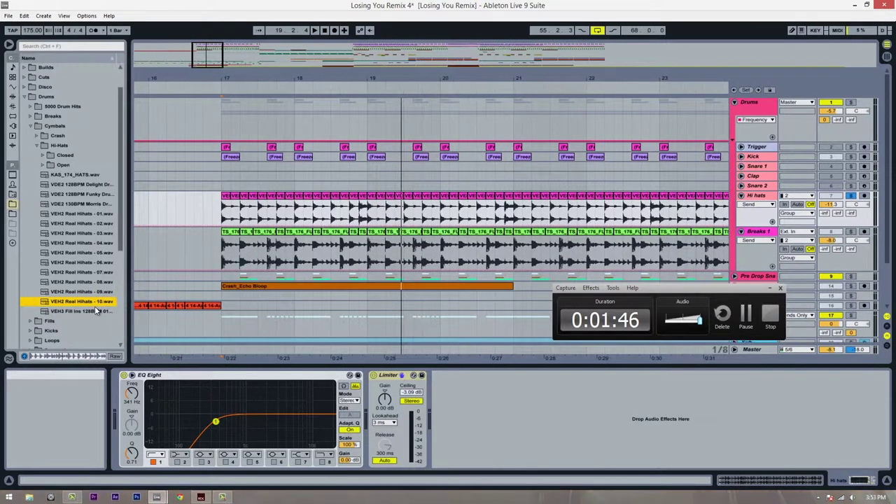
{"action": "left_click", "coordinate": [94, 312]}
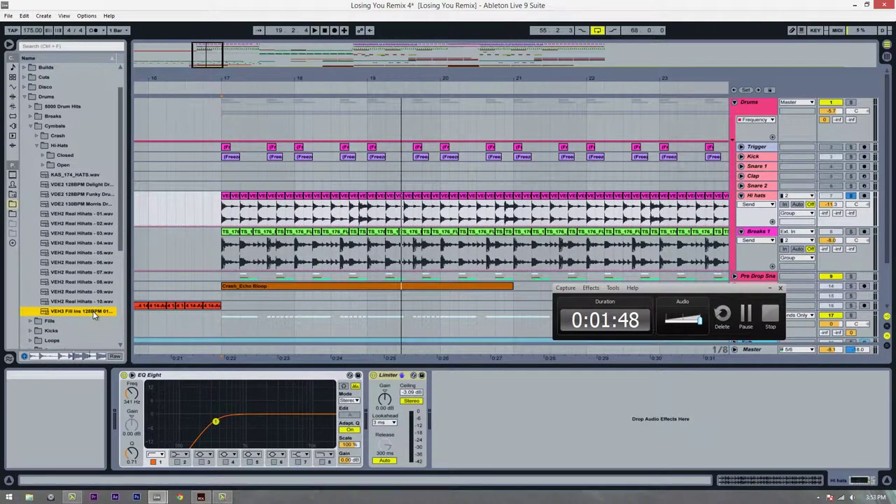
{"action": "left_click", "coordinate": [762, 198]}
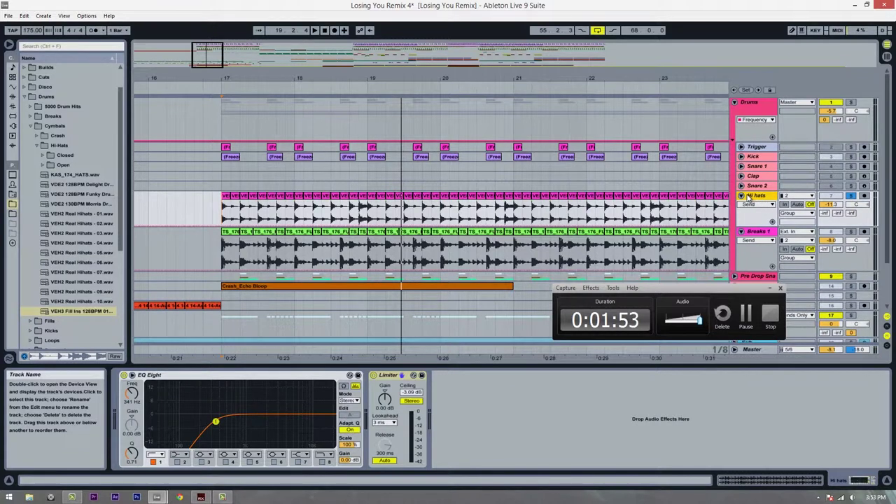
{"action": "key", "text": "ctrl+t"}
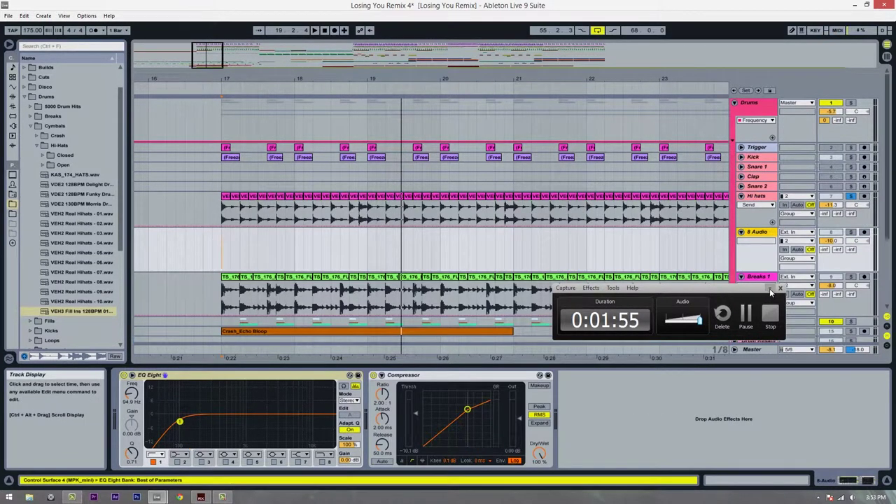
{"action": "left_click", "coordinate": [769, 289]}
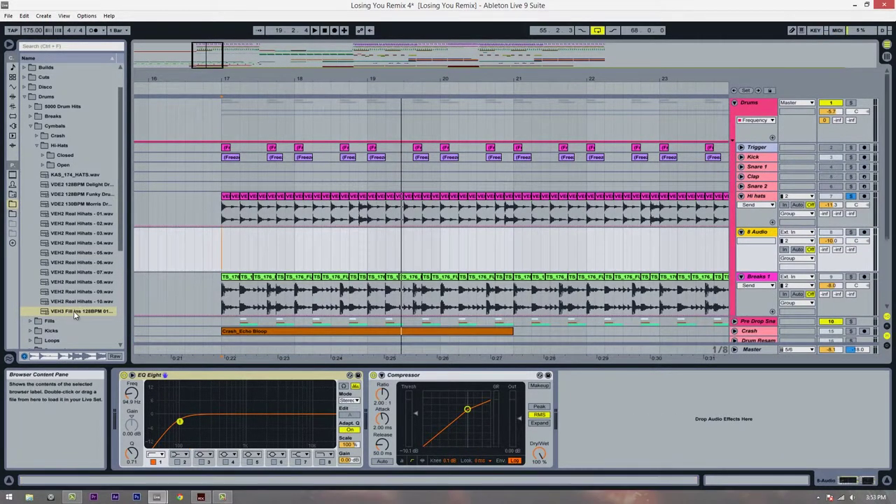
{"action": "left_click_drag", "start_coordinate": [74, 311], "coordinate": [222, 253]}
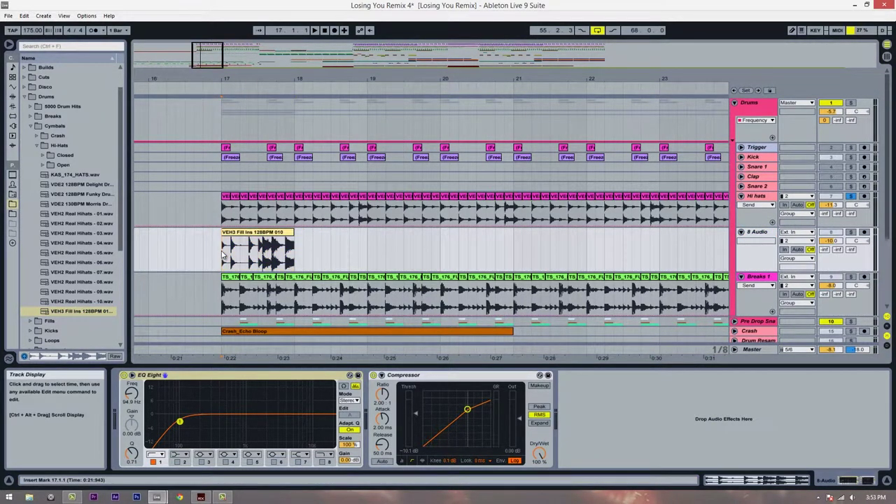
- Turn off warping for the VEH3 Fill Ins clip
{"action": "left_click_drag", "start_coordinate": [234, 77], "coordinate": [233, 86]}
{"action": "left_click", "coordinate": [296, 236]}
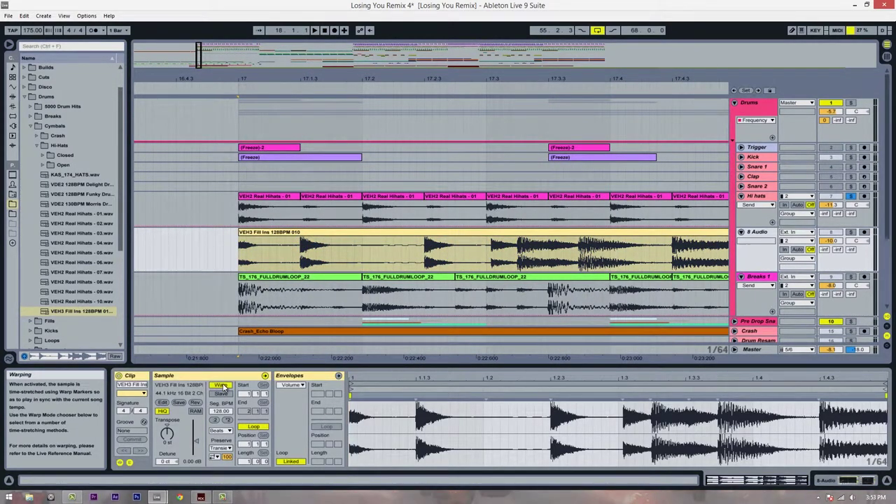
{"action": "left_click", "coordinate": [221, 385]}
- Split the fill clip at 17.1.3 and align the second piece, trimmed to its first hit, to that position
{"action": "left_click", "coordinate": [304, 259]}
{"action": "left_click", "coordinate": [303, 257]}
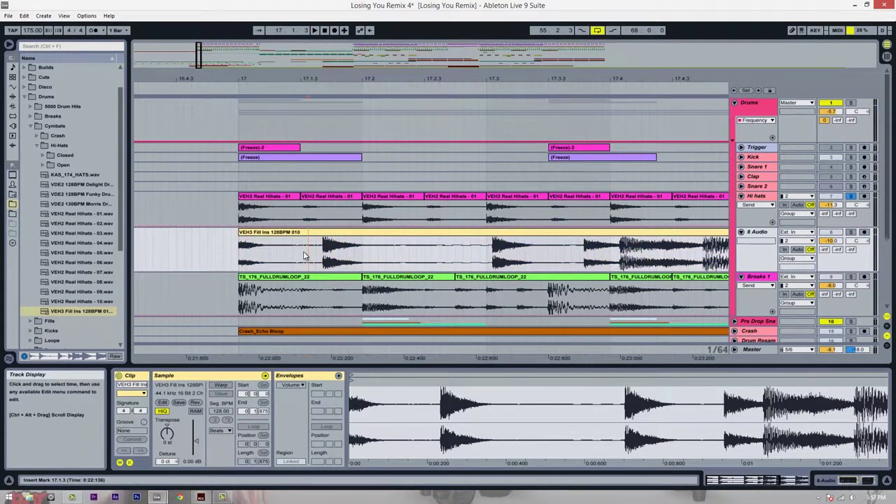
{"action": "key", "text": "ctrl+e"}
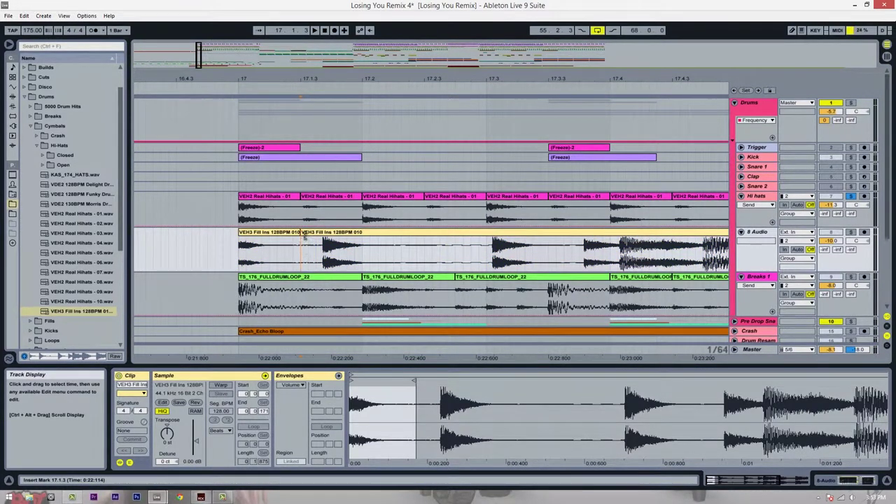
{"action": "left_click", "coordinate": [303, 236]}
{"action": "left_click_drag", "start_coordinate": [316, 235], "coordinate": [323, 238]}
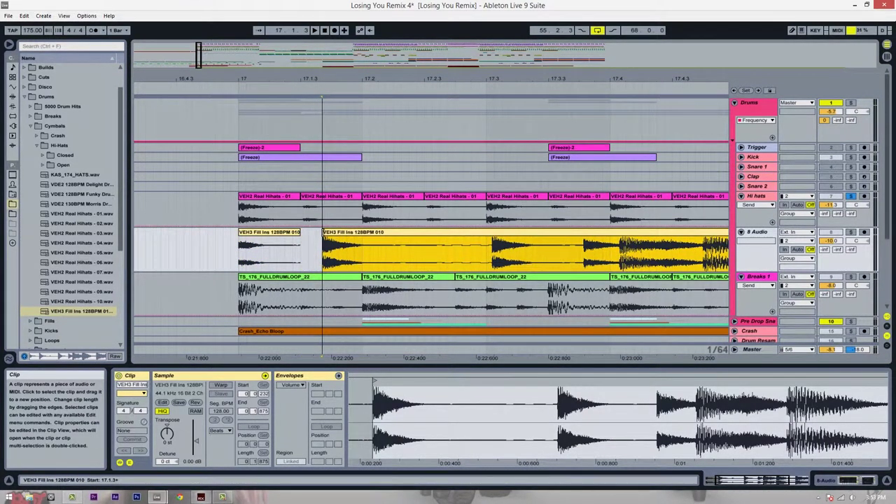
{"action": "left_click", "coordinate": [395, 250]}
{"action": "left_click_drag", "start_coordinate": [385, 233], "coordinate": [358, 236]}
- Split the fill clip at 17.2 and trim the start of the remainder to its next hit just after 17.3
{"action": "left_click", "coordinate": [362, 254]}
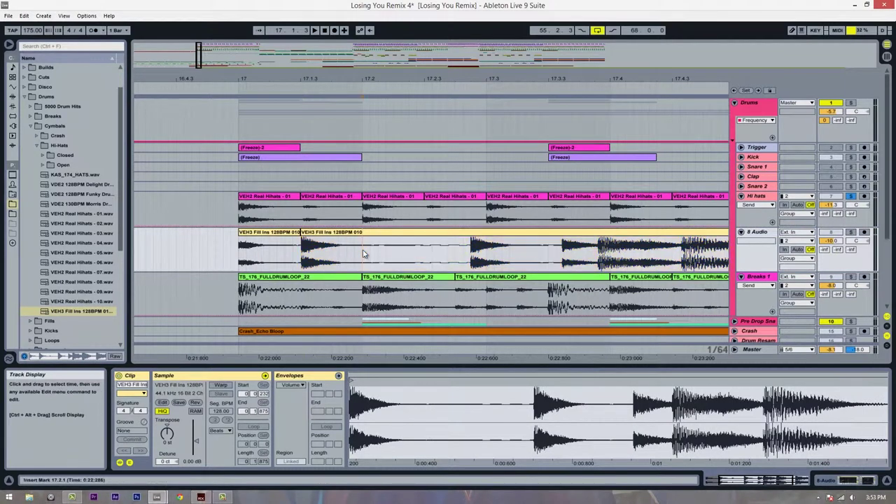
{"action": "key", "text": "ctrl+e"}
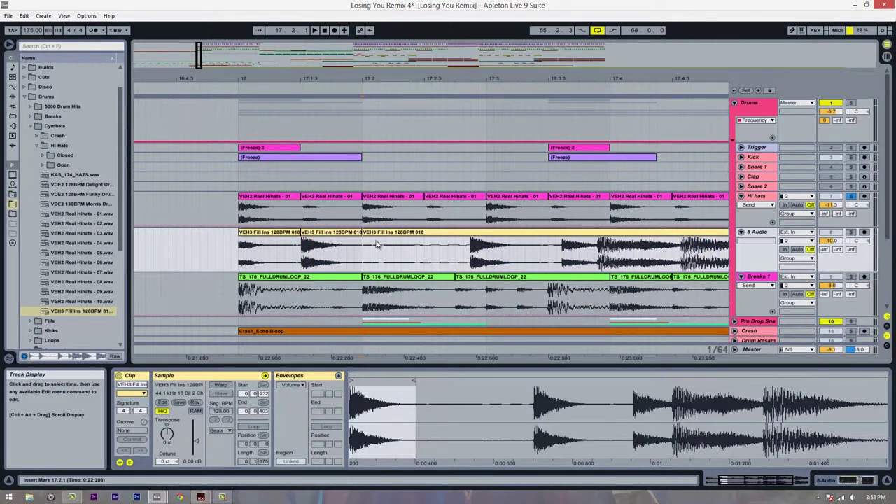
{"action": "left_click_drag", "start_coordinate": [373, 233], "coordinate": [494, 229]}
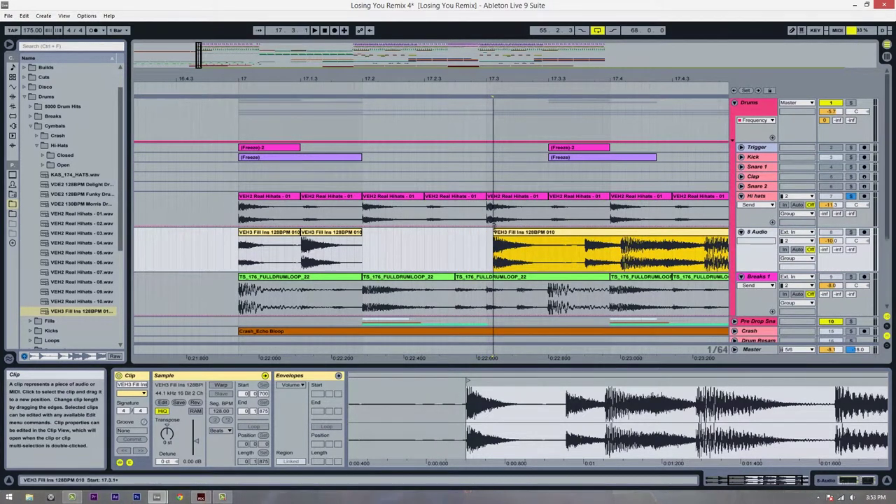
- Split the remainder just after 17.3.3 and place the cut-out hit at 17.2, trimmed to end at 17.2.3
{"action": "left_click", "coordinate": [564, 256]}
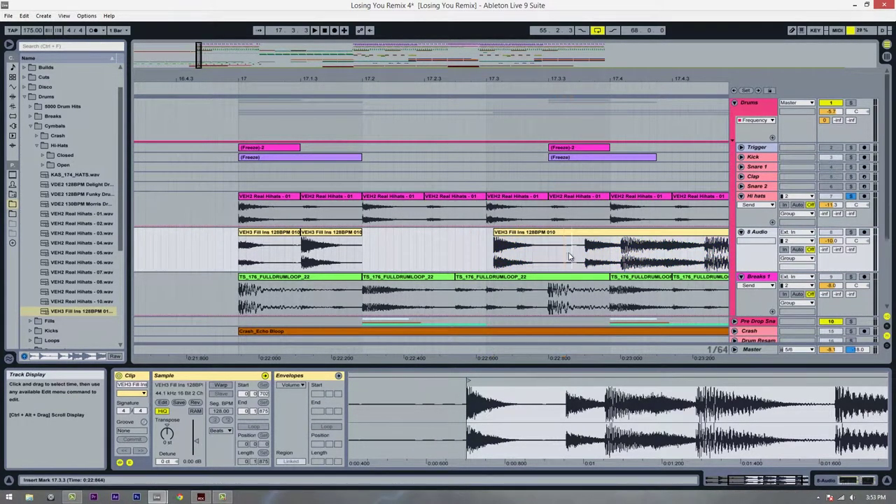
{"action": "key", "text": "ctrl+e"}
{"action": "left_click_drag", "start_coordinate": [537, 232], "coordinate": [424, 231]}
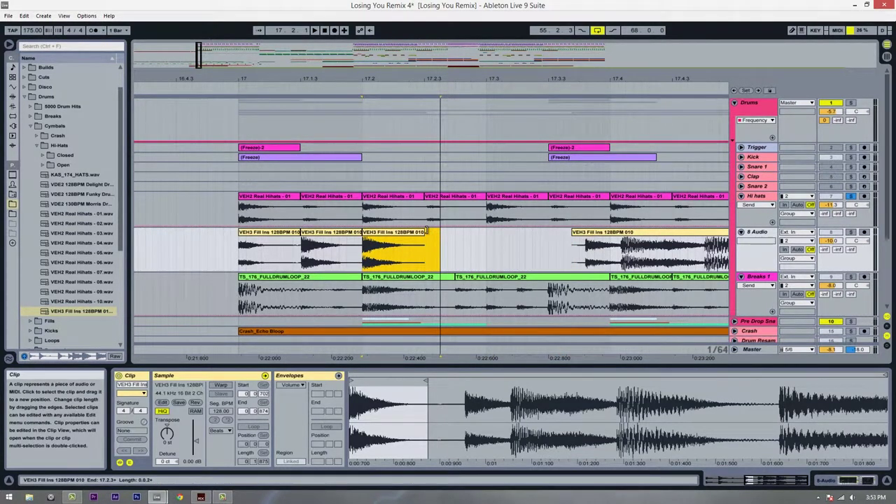
- Copy the first hi-hat slice to 17.2.3 and play the sliced pattern from bar 17
{"action": "left_click_drag", "start_coordinate": [256, 238], "coordinate": [444, 238]}
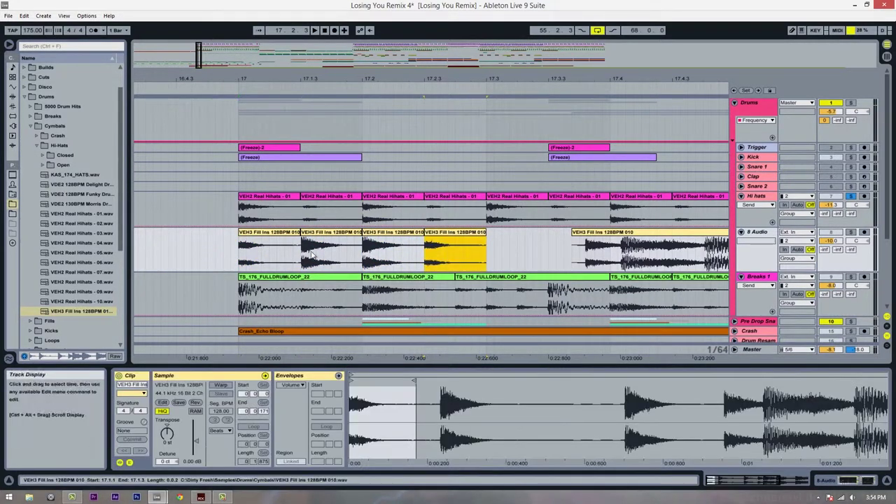
{"action": "left_click", "coordinate": [237, 253]}
{"action": "key", "text": "space"}
{"action": "key", "text": "space"}
- Swap the first two slices so the louder hit starts at 17 and the softer one at 17.1.3, and play the result
{"action": "left_click_drag", "start_coordinate": [252, 238], "coordinate": [175, 238]}
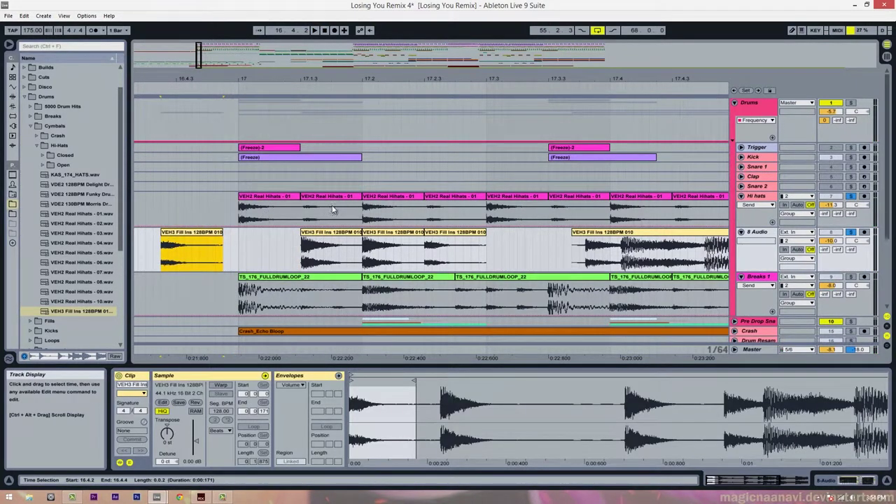
{"action": "left_click_drag", "start_coordinate": [333, 233], "coordinate": [272, 234]}
{"action": "left_click_drag", "start_coordinate": [190, 233], "coordinate": [324, 245]}
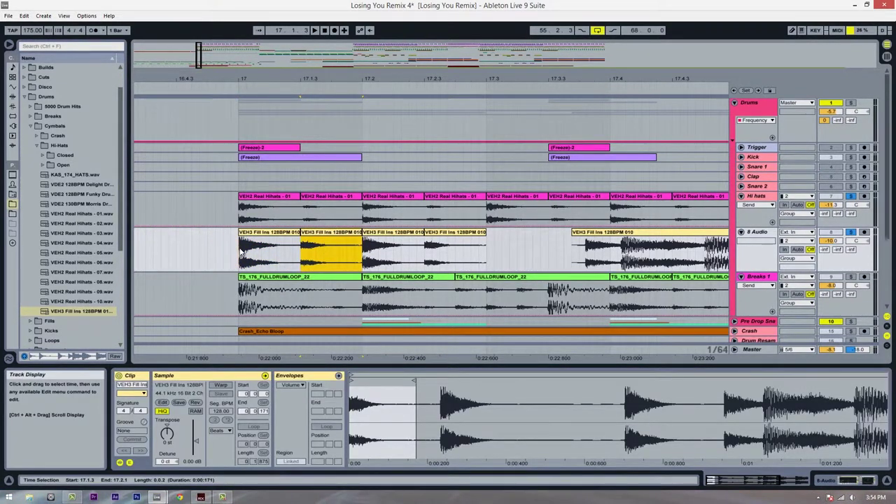
{"action": "left_click", "coordinate": [242, 252]}
{"action": "key", "text": "space"}
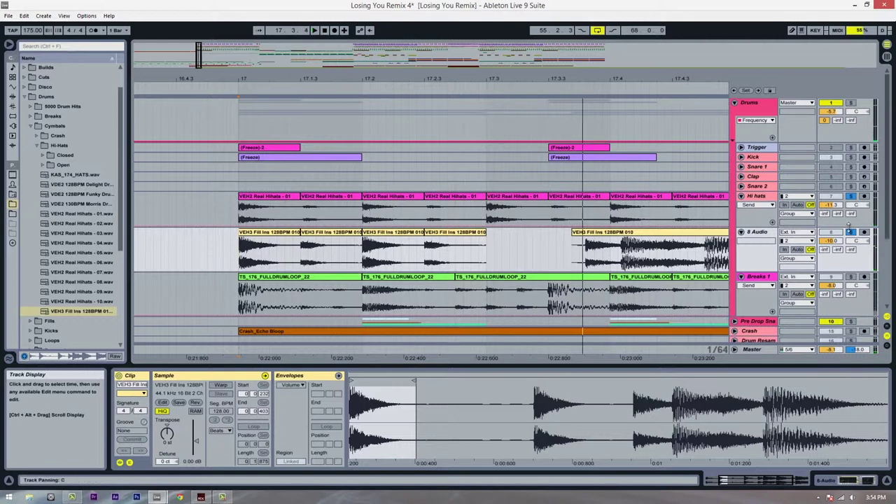
- Lower the new audio track's volume to -16.2 dB and listen to it with the Hi hats track
{"action": "left_click_drag", "start_coordinate": [832, 242], "coordinate": [833, 245]}
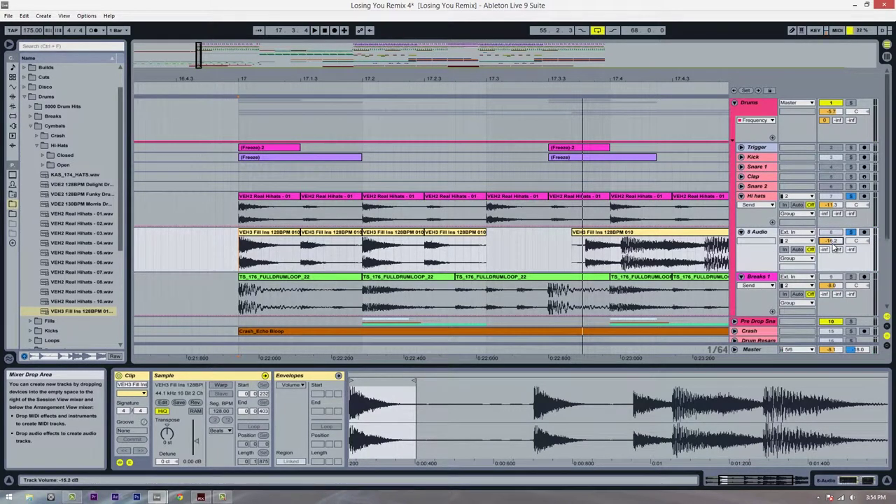
{"action": "key", "text": "space"}
{"action": "key", "text": "space"}
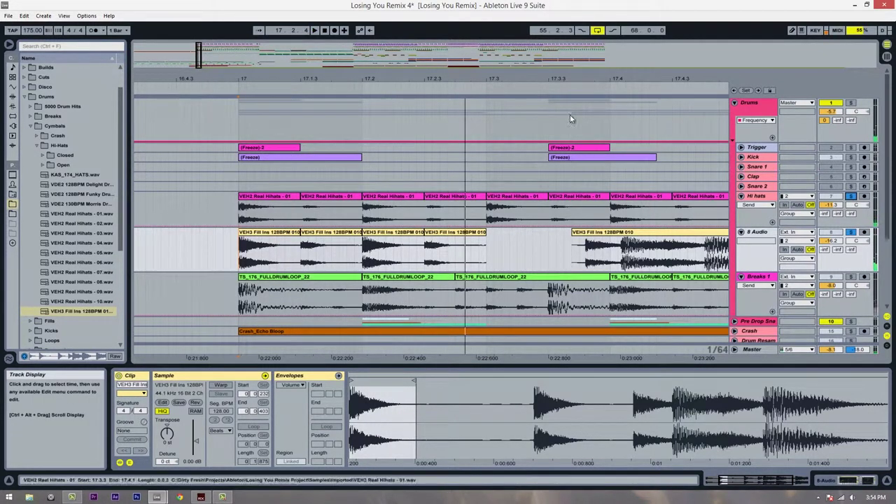
- Split the remaining fill clip just before its last hit, near 18.1.4, and select the earlier piece
{"action": "left_click_drag", "start_coordinate": [518, 82], "coordinate": [406, 94]}
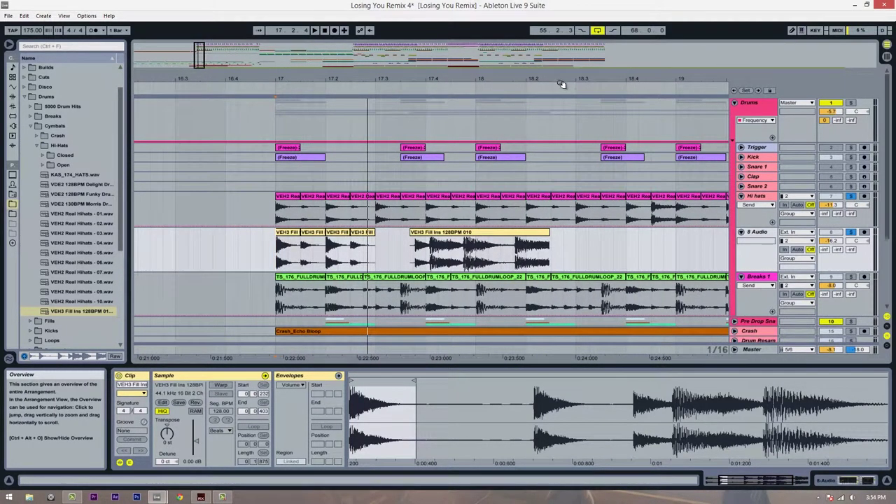
{"action": "mouse_move", "coordinate": [562, 84]}
{"action": "left_mouse_down"}
{"action": "mouse_move", "coordinate": [550, 94]}
{"action": "mouse_move", "coordinate": [553, 87]}
{"action": "left_mouse_up"}
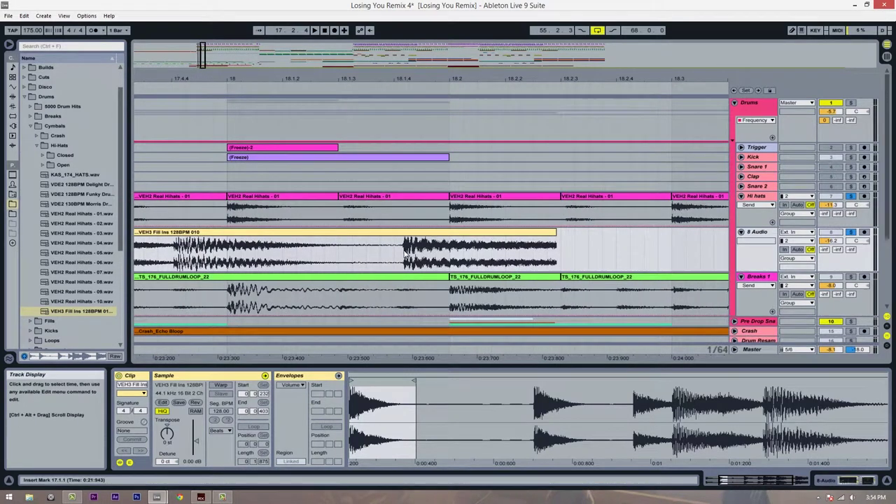
{"action": "left_click", "coordinate": [403, 256]}
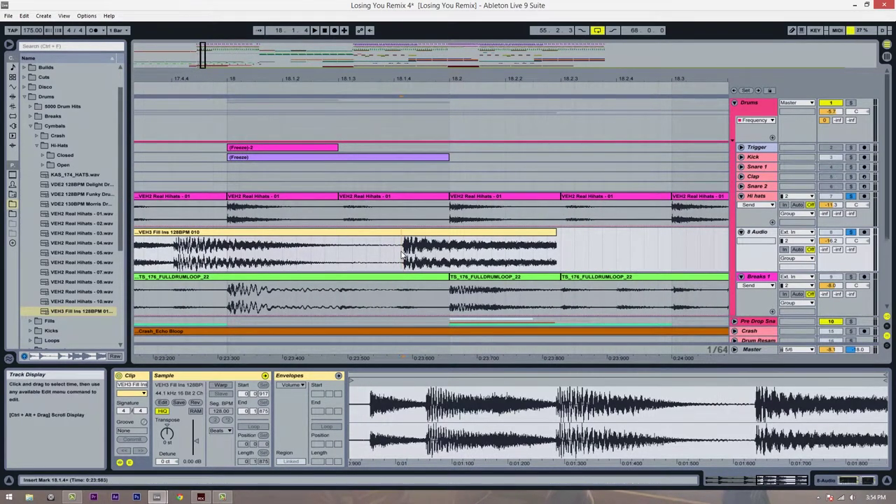
{"action": "key", "text": "ctrl+e"}
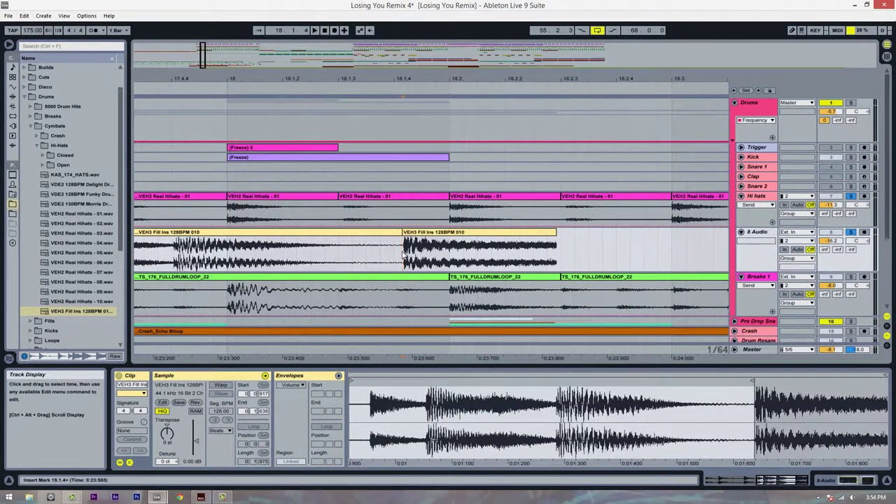
{"action": "left_click", "coordinate": [398, 233]}
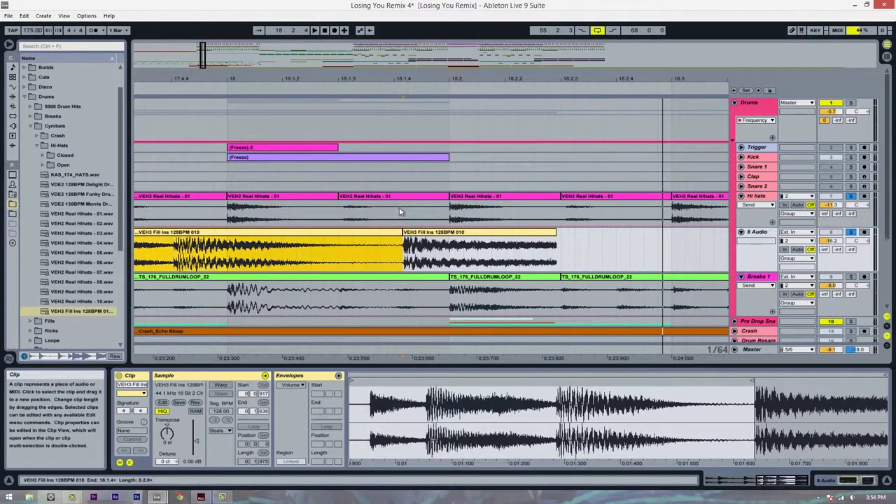
- Delete the selected earlier fill piece and move the last-hit slice to about 17.3.3 on the 8 Audio track
{"action": "mouse_move", "coordinate": [428, 79]}
{"action": "left_mouse_down"}
{"action": "mouse_move", "coordinate": [431, 68]}
{"action": "mouse_move", "coordinate": [429, 87]}
{"action": "left_mouse_up"}
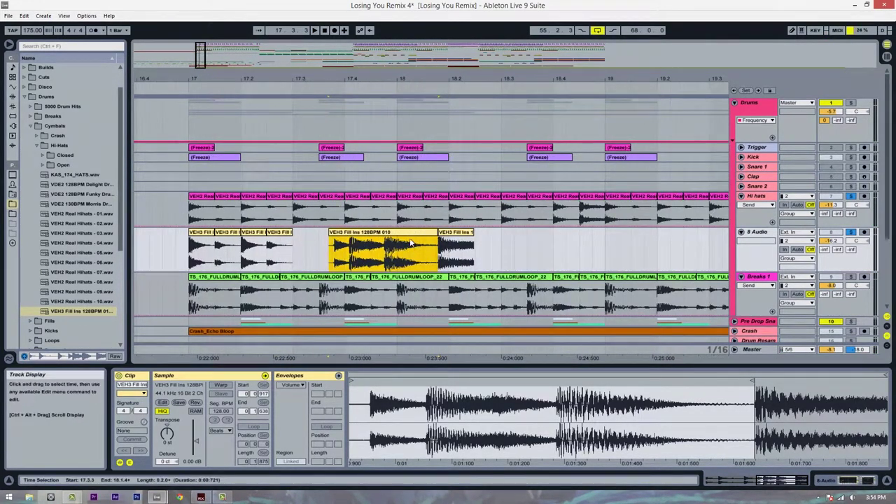
{"action": "key", "text": "Delete"}
{"action": "left_click_drag", "start_coordinate": [453, 235], "coordinate": [336, 235]}
- Remove the Compressor from the 8 Audio track and raise its EQ Eight low-cut frequency to 208 Hz
{"action": "double_click", "coordinate": [756, 235]}
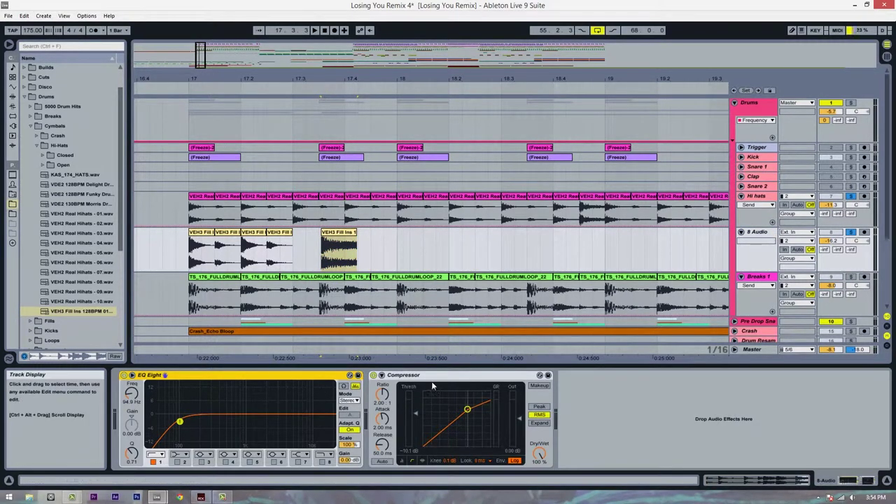
{"action": "left_click", "coordinate": [452, 381]}
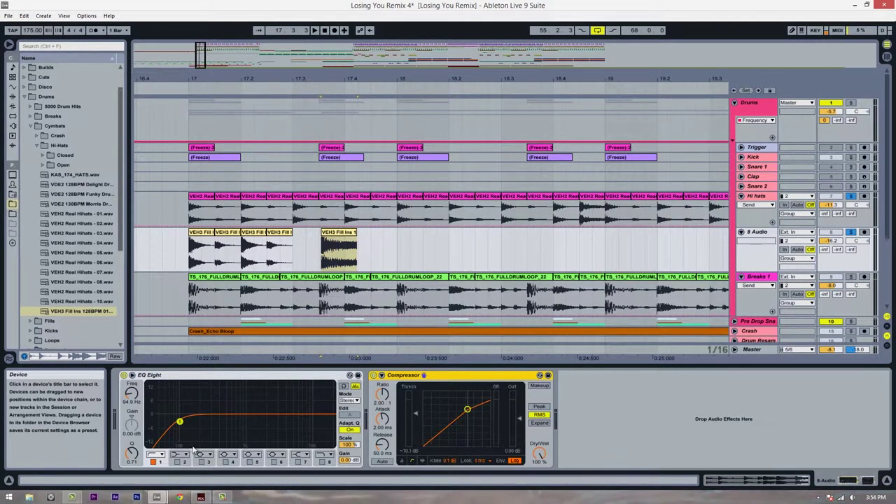
{"action": "key", "text": "Delete"}
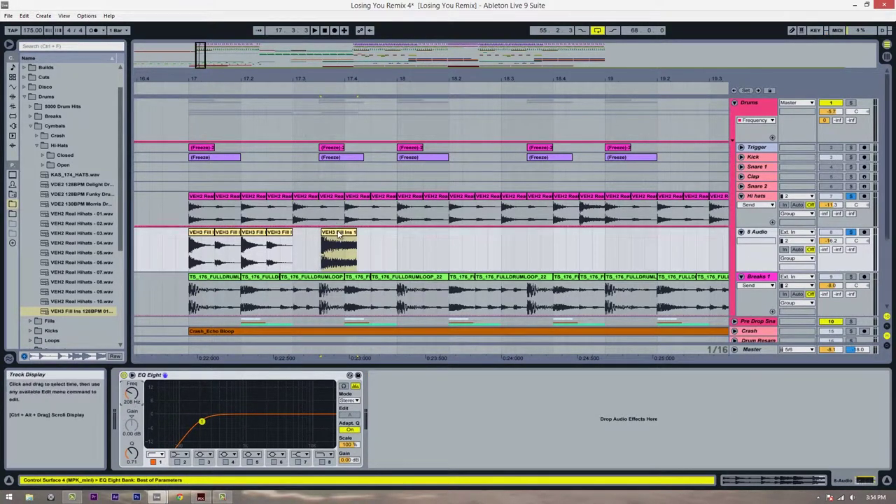
- Move the last-hit slice to 18.4.3, trimmed to end at bar 19, and play it from 18.4.2
{"action": "mouse_move", "coordinate": [340, 245]}
{"action": "left_mouse_down"}
{"action": "mouse_move", "coordinate": [614, 243]}
{"action": "mouse_move", "coordinate": [596, 240]}
{"action": "left_mouse_up"}
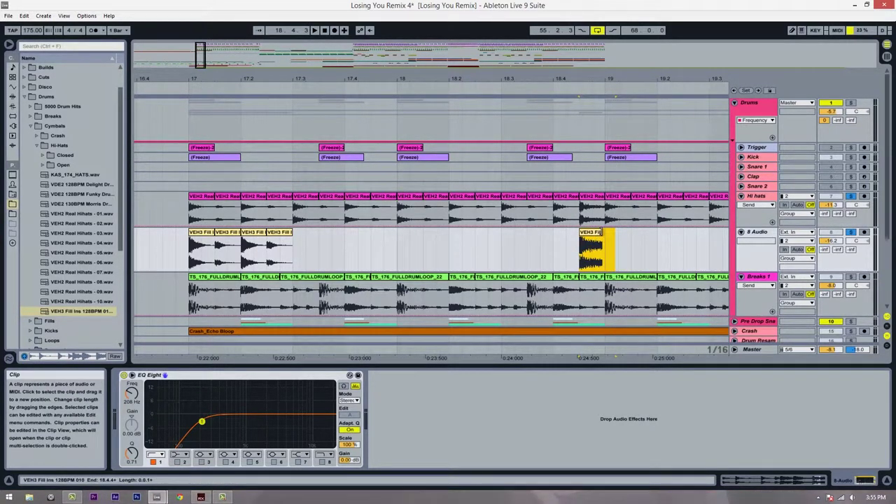
{"action": "left_click", "coordinate": [578, 252]}
{"action": "key", "text": "space"}
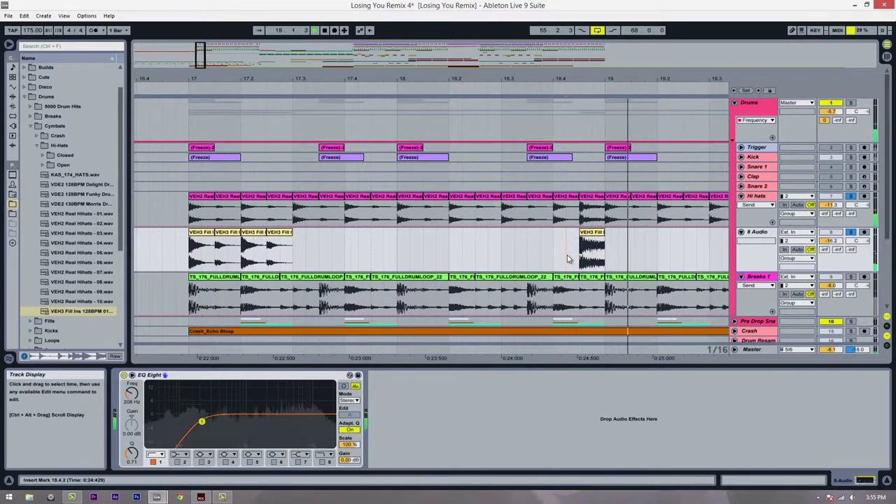
{"action": "key", "text": "space"}
- Lower the clip gain of the slice at 18.4.3 to -4.96 dB
{"action": "left_click", "coordinate": [590, 233]}
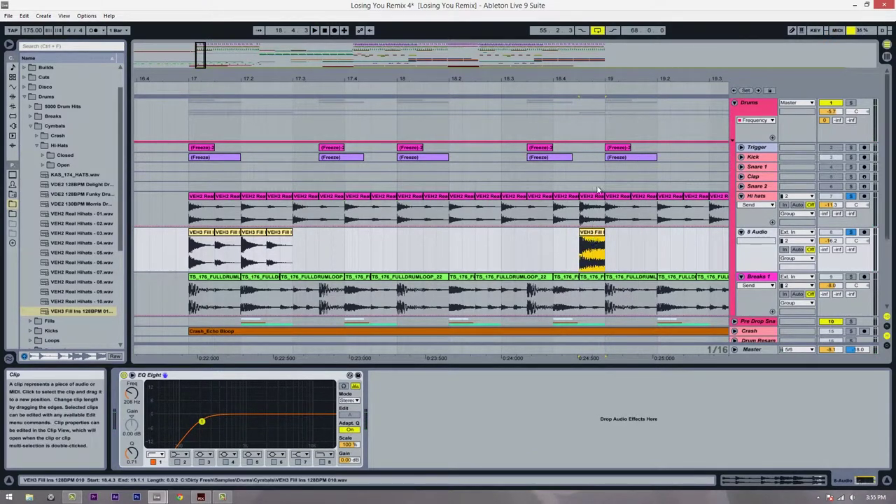
{"action": "double_click", "coordinate": [594, 241]}
{"action": "left_click_drag", "start_coordinate": [195, 441], "coordinate": [186, 449]}
{"action": "left_click", "coordinate": [330, 241]}
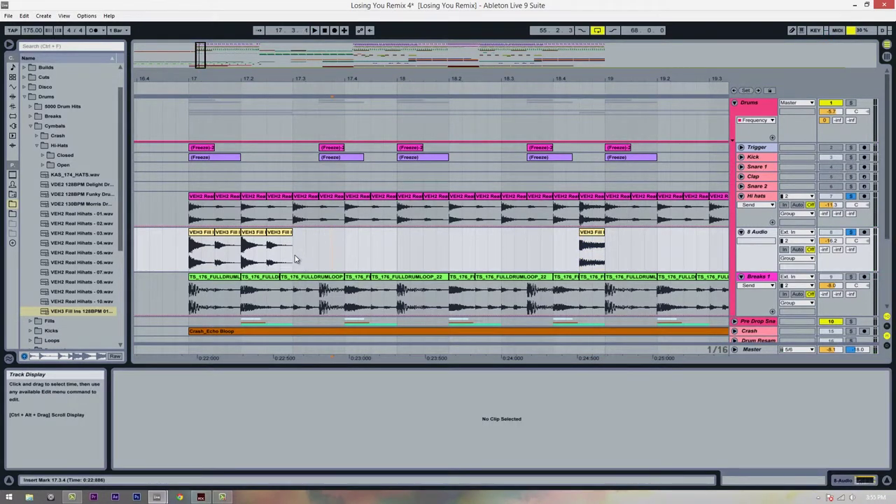
- Duplicate the four hi-hat slices from bar 17 to fill up to bar 18, undoing the surplus copies
{"action": "left_click_drag", "start_coordinate": [295, 259], "coordinate": [187, 261]}
{"action": "key", "text": "ctrl+d"}
{"action": "key", "text": "ctrl+d"}
{"action": "key", "text": "ctrl+d"}
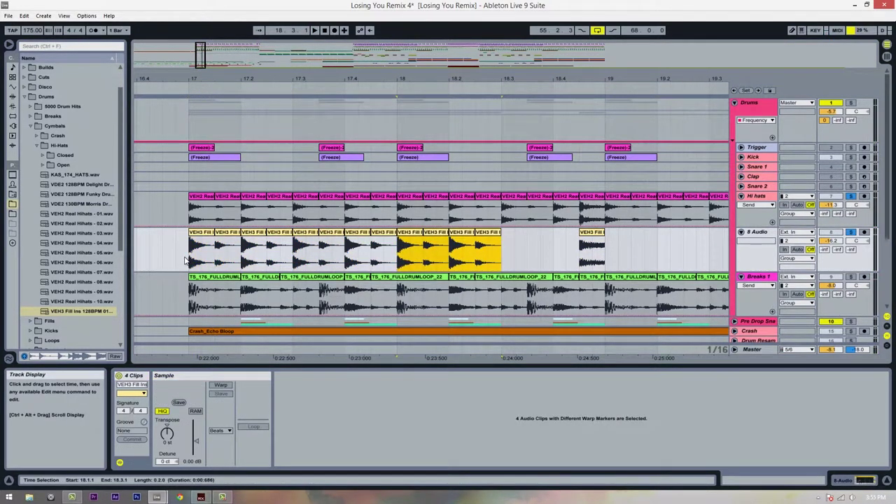
{"action": "key", "text": "ctrl+z"}
{"action": "key", "text": "ctrl+z"}
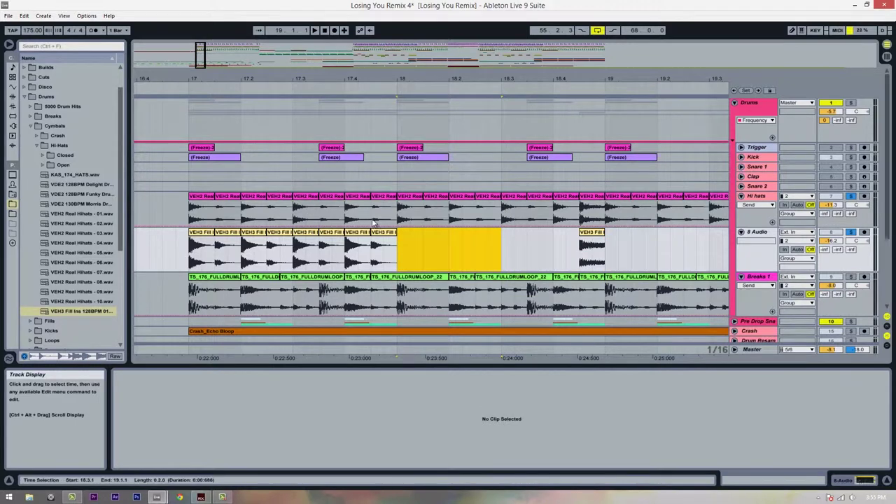
{"action": "key", "text": "ctrl+d"}
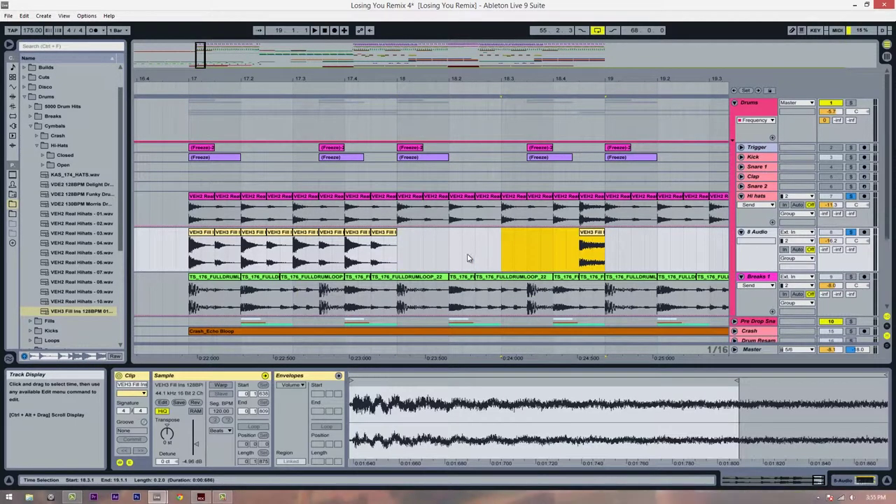
{"action": "key", "text": "ctrl+z"}
- Duplicate the slices between 17.3 and 18 to bar 18, and copy three more slices to 18.3 to fill the gap
{"action": "left_click_drag", "start_coordinate": [397, 256], "coordinate": [294, 259]}
{"action": "key", "text": "ctrl+d"}
{"action": "left_click", "coordinate": [463, 257]}
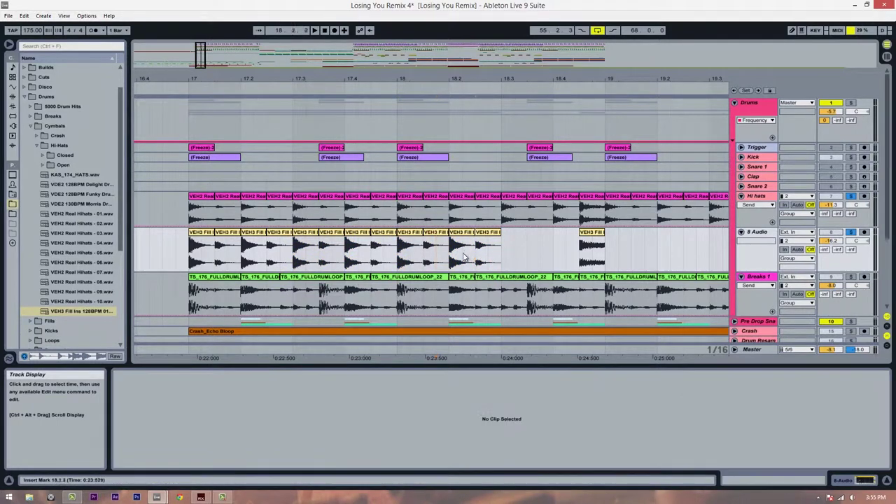
{"action": "left_click_drag", "start_coordinate": [463, 258], "coordinate": [506, 234]}
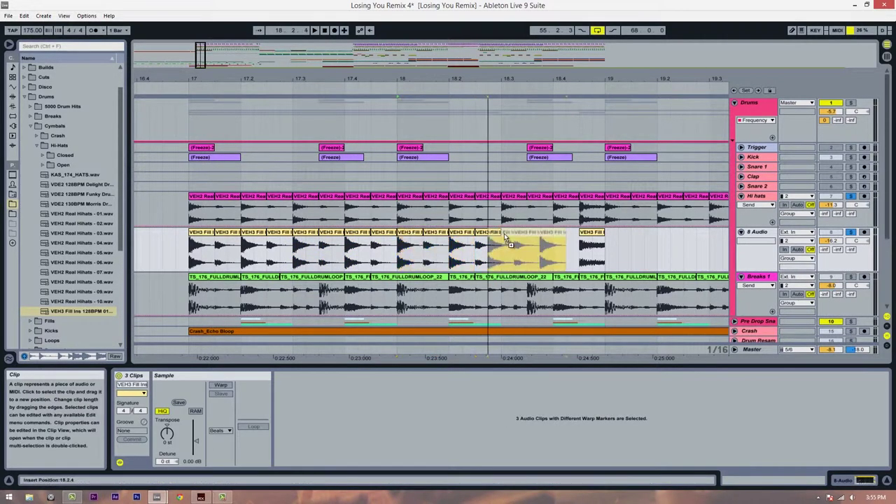
- Play the two-bar pattern from bar 17 and lower the 8 Audio track's volume to -19.2 dB
{"action": "left_click", "coordinate": [191, 255]}
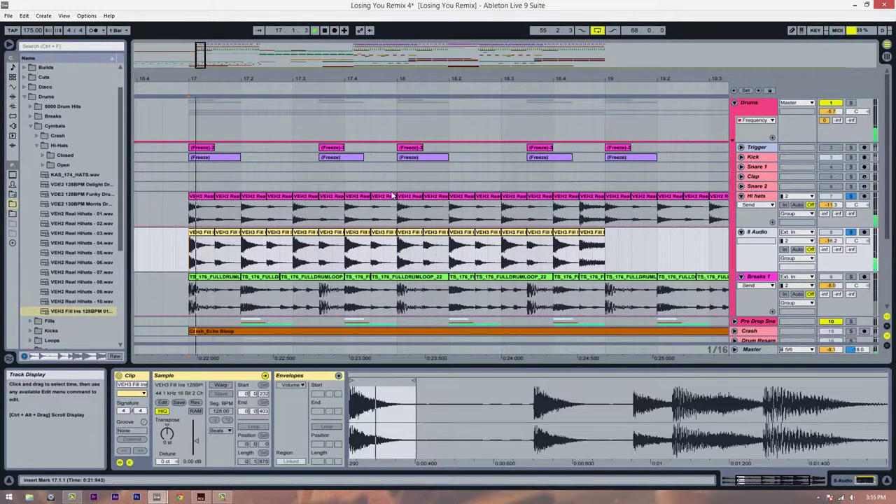
{"action": "left_click", "coordinate": [578, 74]}
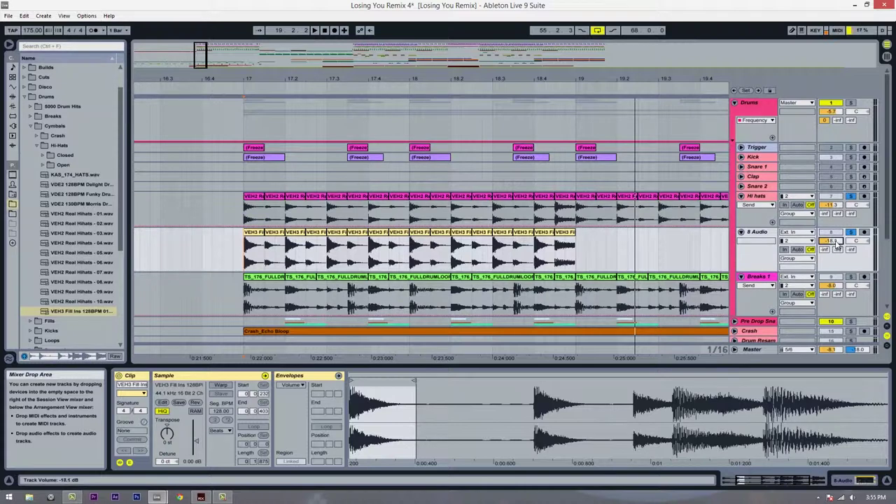
{"action": "key", "text": "space"}
{"action": "left_click_drag", "start_coordinate": [836, 242], "coordinate": [835, 255]}
{"action": "key", "text": "space"}
{"action": "key", "text": "space"}
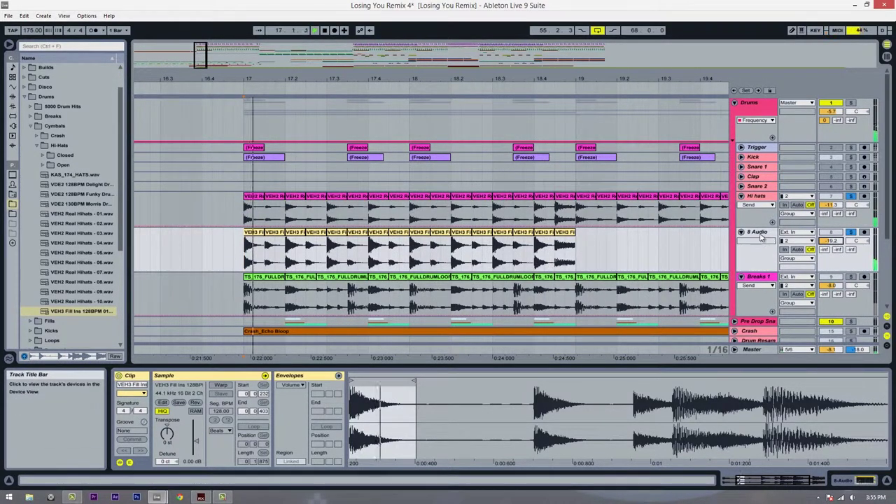
- Show the 8 Audio track's EQ Eight and play the layered hi-hats again from bar 17
{"action": "left_click", "coordinate": [761, 235]}
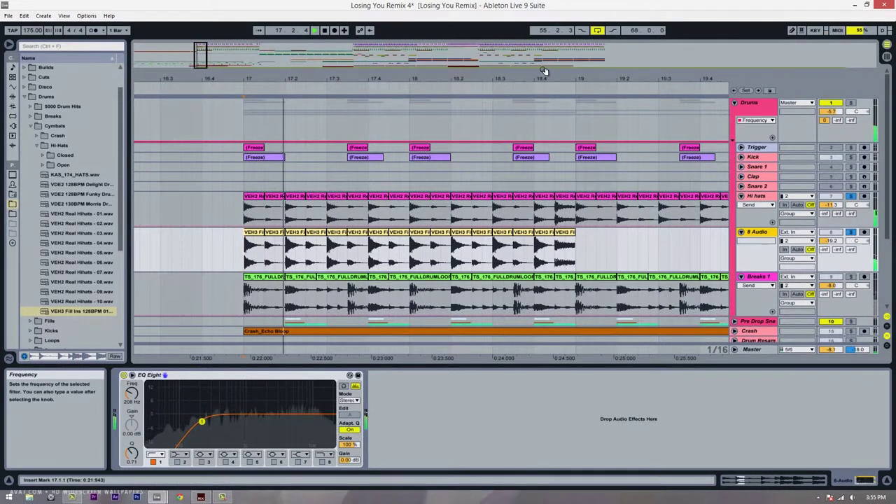
{"action": "key", "text": "space"}
{"action": "left_click_drag", "start_coordinate": [541, 76], "coordinate": [431, 74]}
{"action": "key", "text": "space"}
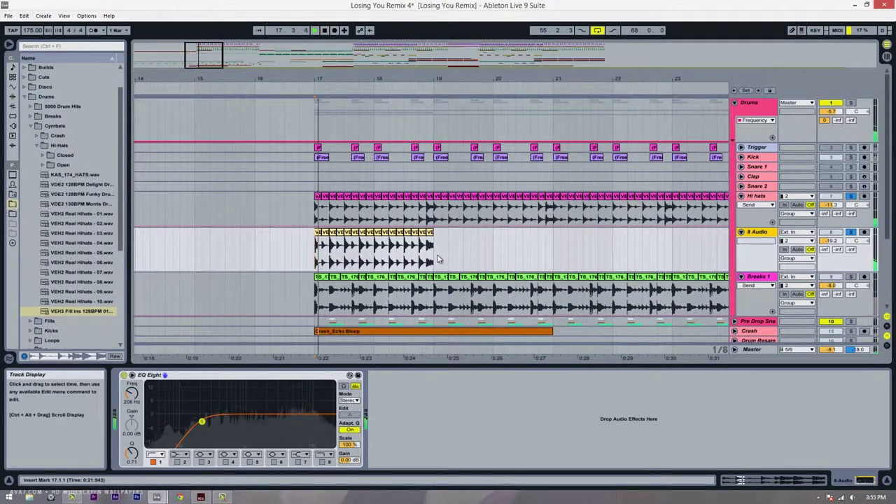
- Duplicate the 8 Audio pattern from bars 17 to 19 repeatedly until it extends to bar 33
{"action": "left_click_drag", "start_coordinate": [440, 256], "coordinate": [316, 261]}
{"action": "key", "text": "space"}
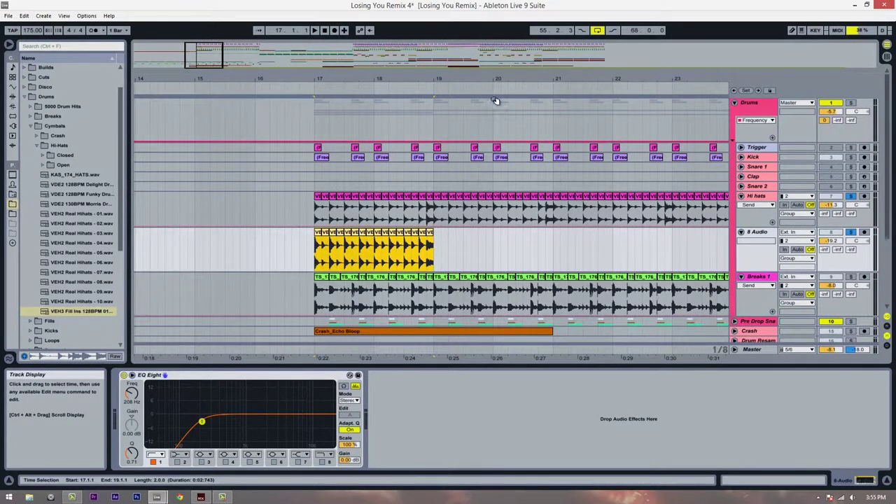
{"action": "mouse_move", "coordinate": [475, 79]}
{"action": "left_mouse_down"}
{"action": "mouse_move", "coordinate": [462, 79]}
{"action": "mouse_move", "coordinate": [478, 77]}
{"action": "left_mouse_up"}
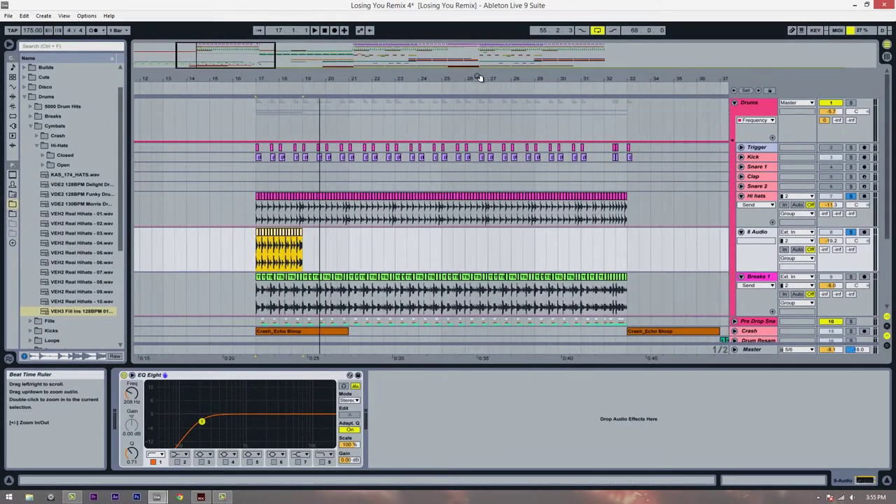
{"action": "key", "text": "ctrl+d"}
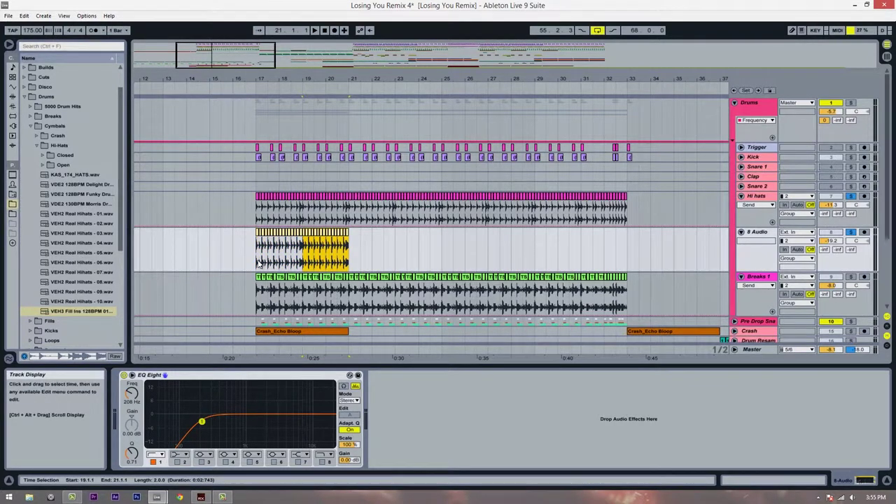
{"action": "left_click", "coordinate": [257, 262], "text": "shift"}
{"action": "key", "text": "ctrl+d"}
{"action": "key", "text": "ctrl+d"}
{"action": "key", "text": "ctrl+d"}
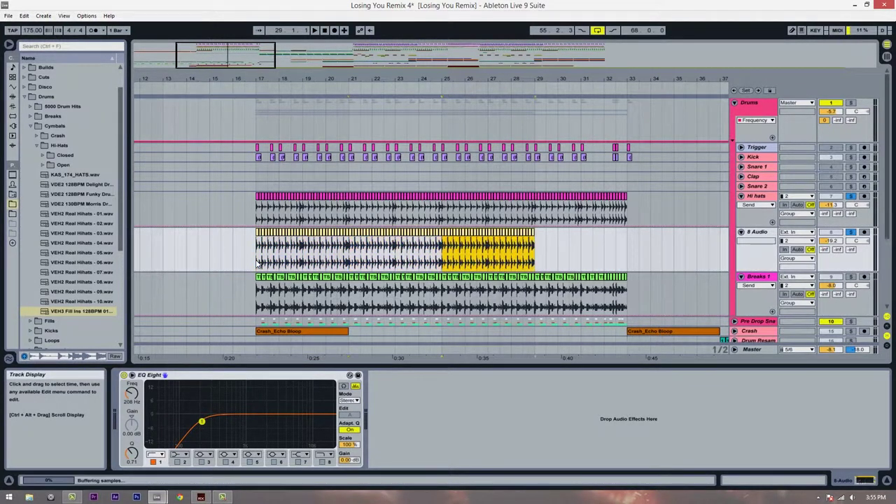
- Play the extended pattern from bar 17 and lower the 8 Audio track's volume to -22.6 dB
{"action": "left_click", "coordinate": [258, 263]}
{"action": "key", "text": "space"}
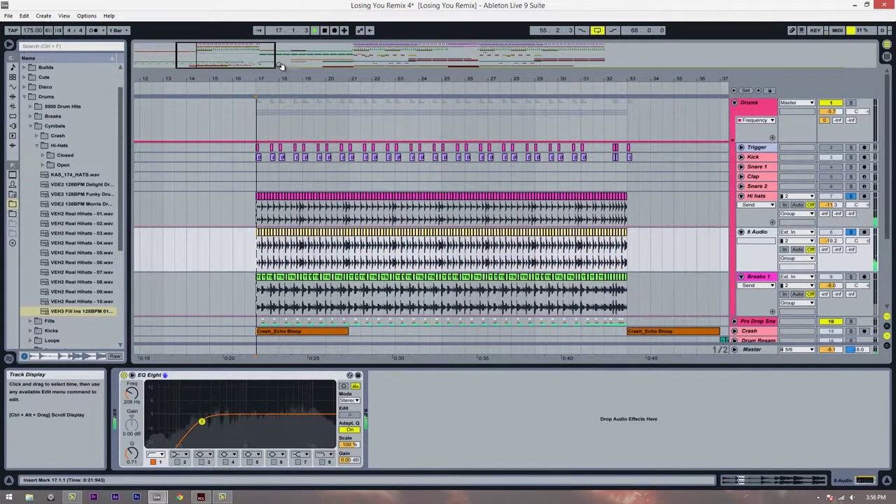
{"action": "left_click_drag", "start_coordinate": [270, 79], "coordinate": [274, 106]}
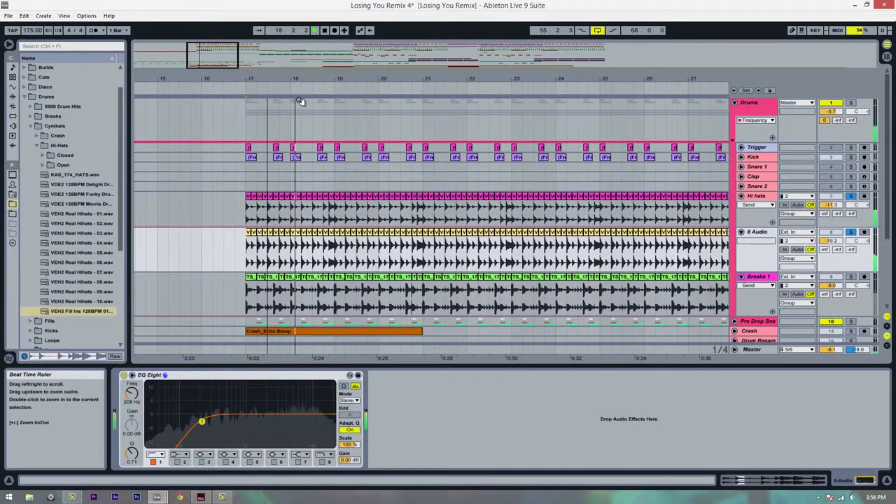
{"action": "left_click_drag", "start_coordinate": [328, 79], "coordinate": [388, 75]}
{"action": "mouse_move", "coordinate": [831, 240]}
{"action": "left_mouse_down"}
{"action": "mouse_move", "coordinate": [831, 255]}
{"action": "mouse_move", "coordinate": [837, 240]}
{"action": "left_mouse_up"}
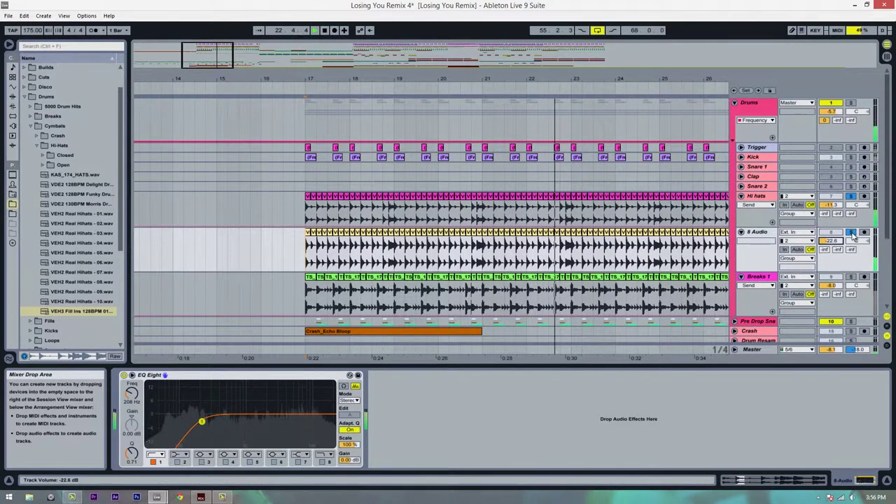
- Compare the Hi hats and 8 Audio layers during playback by toggling their solos in turn
{"action": "left_click", "coordinate": [850, 232]}
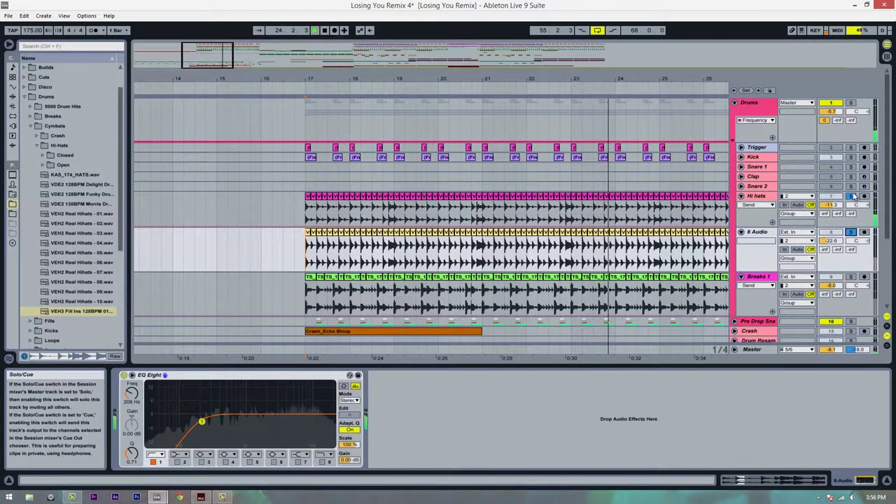
{"action": "left_click", "coordinate": [851, 197], "text": "ctrl"}
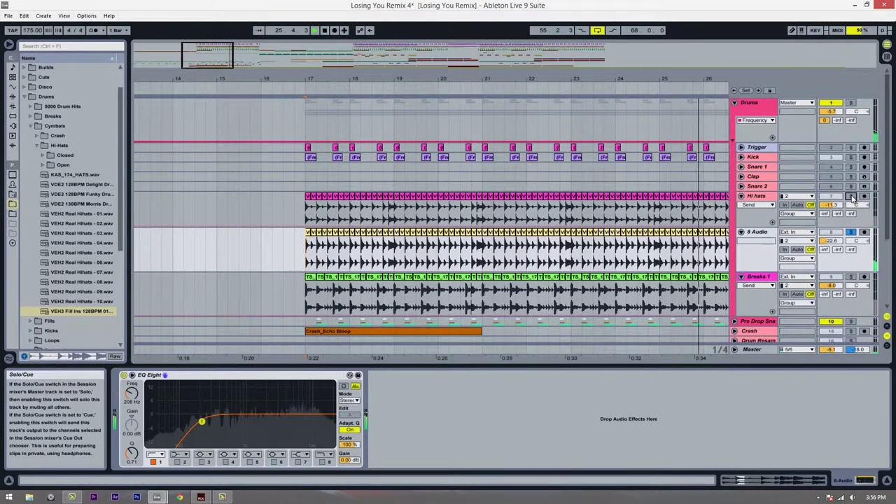
{"action": "key", "text": "space"}
- Return the playback start to bar 17 and set the 8 Audio track's volume to -22.3 dB
{"action": "left_click_drag", "start_coordinate": [447, 80], "coordinate": [447, 90]}
{"action": "left_click", "coordinate": [247, 262]}
{"action": "left_click", "coordinate": [254, 262]}
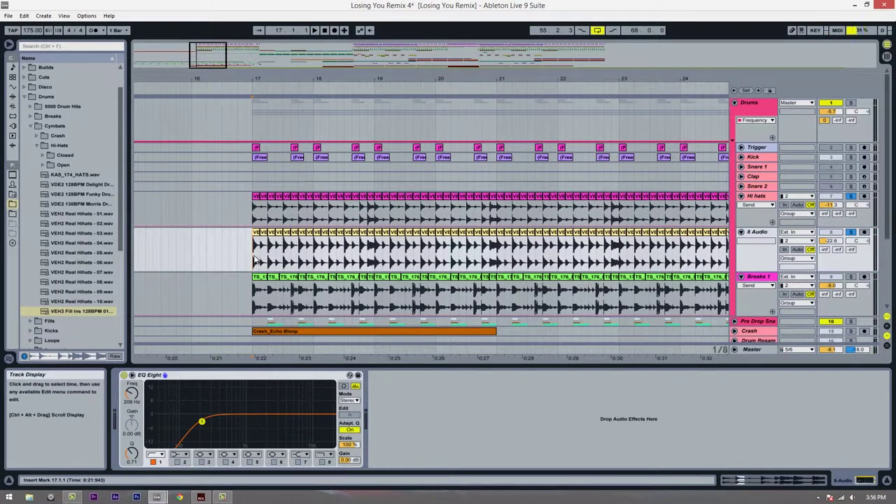
{"action": "left_click_drag", "start_coordinate": [337, 75], "coordinate": [337, 75]}
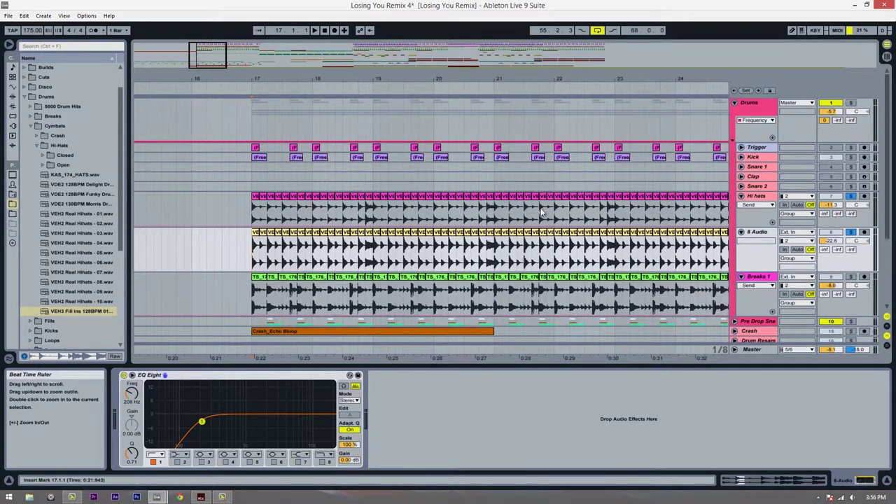
{"action": "left_click_drag", "start_coordinate": [829, 242], "coordinate": [829, 241]}
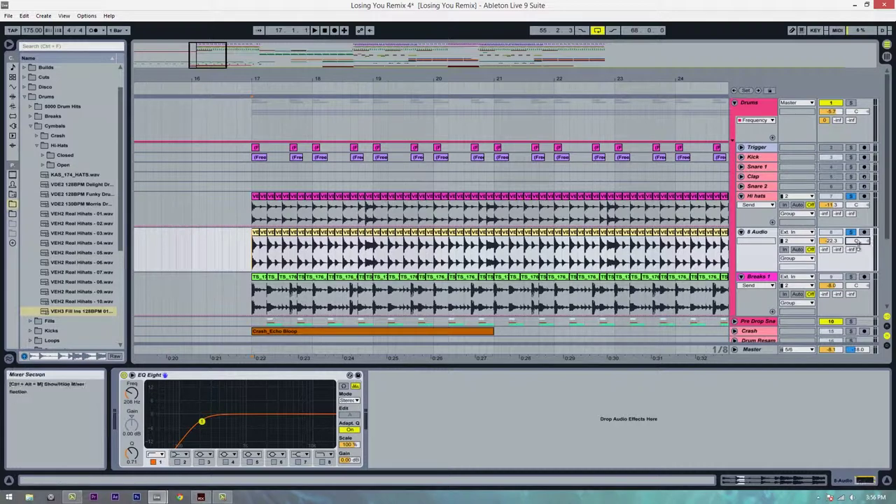
- Pan the 8 Audio track to 20L and the Hi hats track to 19R while playing, and show the Hi hats devices
{"action": "left_click_drag", "start_coordinate": [862, 243], "coordinate": [862, 246]}
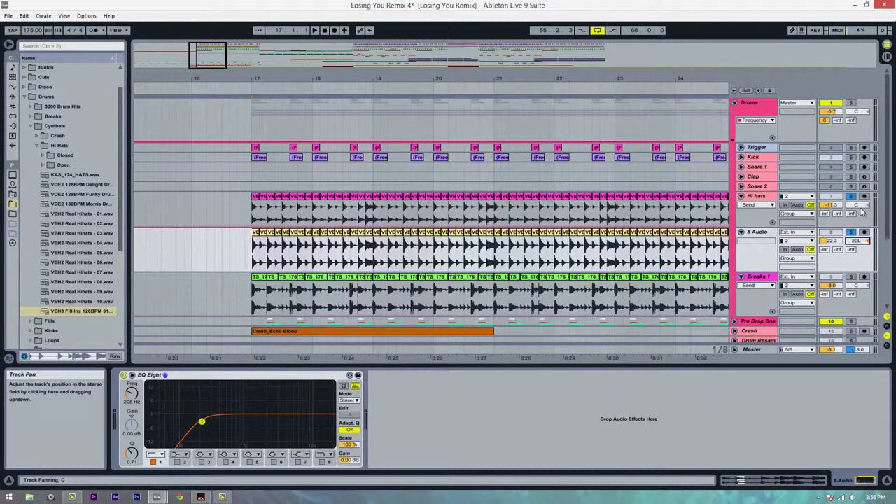
{"action": "left_click_drag", "start_coordinate": [862, 204], "coordinate": [863, 205]}
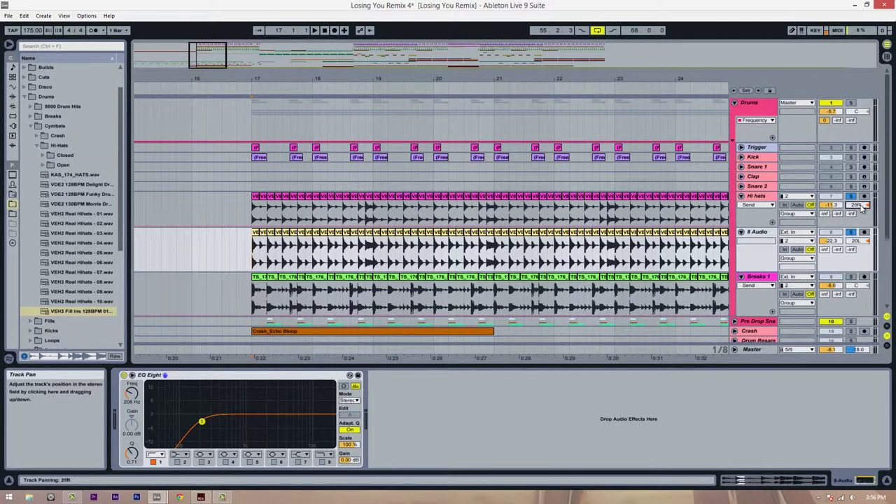
{"action": "key", "text": "space"}
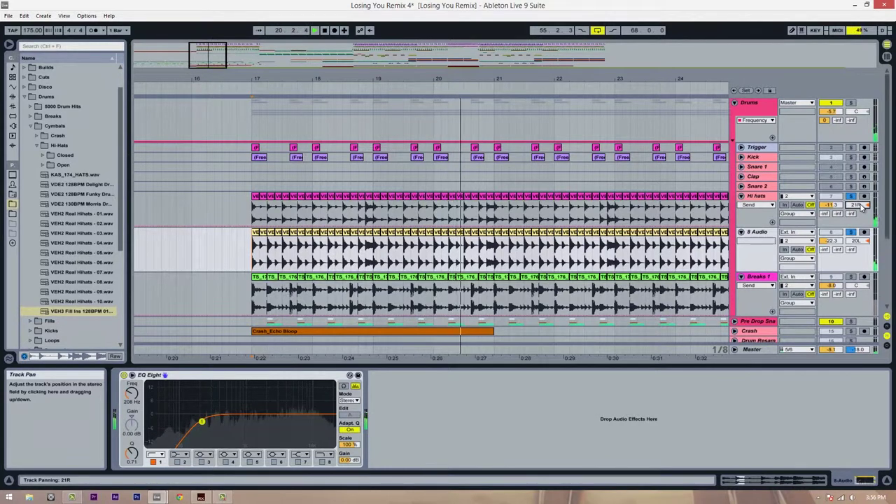
{"action": "left_click_drag", "start_coordinate": [860, 209], "coordinate": [859, 211]}
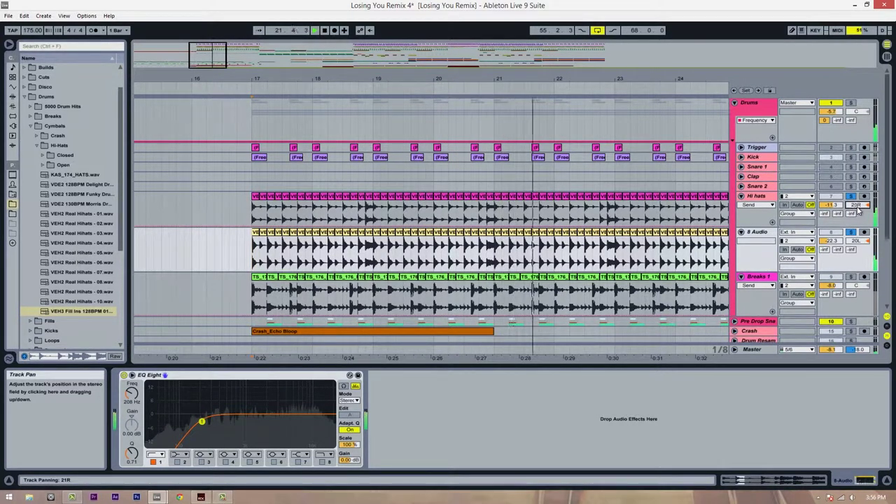
{"action": "left_click", "coordinate": [287, 221]}
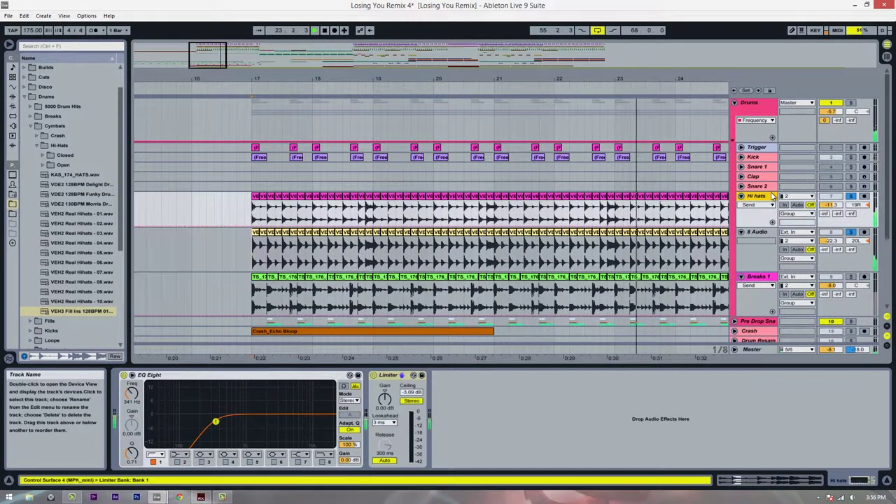
- Stop playback, turn off the solos on Hi hats and 8 Audio, and play the full drum mix from just before bar 15
{"action": "left_click", "coordinate": [186, 219]}
{"action": "key", "text": "space"}
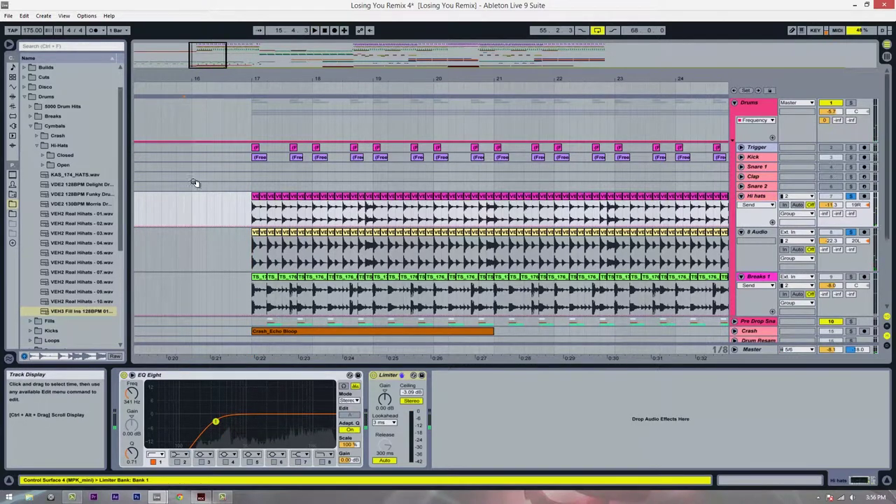
{"action": "mouse_move", "coordinate": [255, 79]}
{"action": "left_mouse_down"}
{"action": "mouse_move", "coordinate": [257, 72]}
{"action": "mouse_move", "coordinate": [604, 205]}
{"action": "left_mouse_up"}
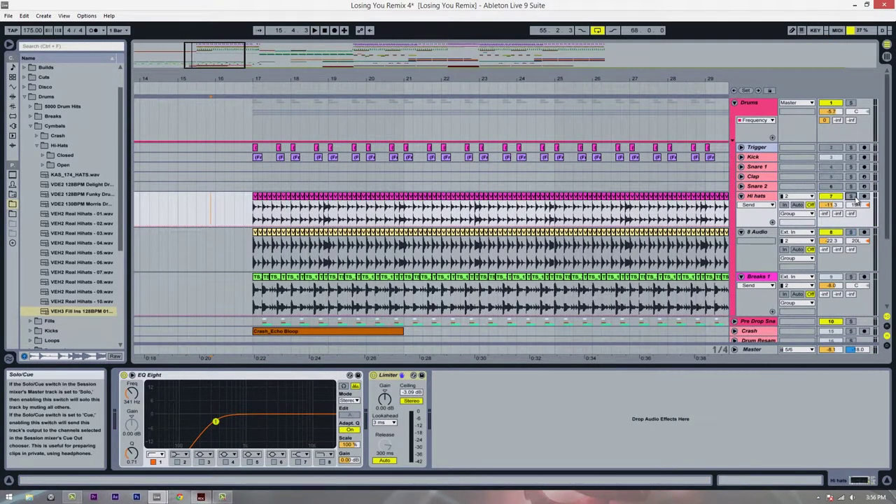
{"action": "left_click", "coordinate": [172, 217]}
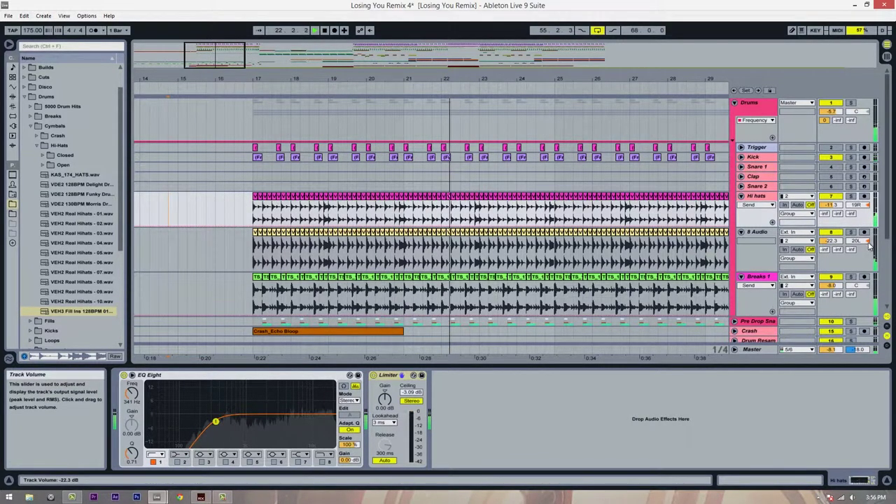
- Pan 8 Audio to 31L and Hi hats to 20R, set the 8 Audio volume to -19.7 dB, and return the playback start to bar 17
{"action": "left_click_drag", "start_coordinate": [863, 242], "coordinate": [863, 243]}
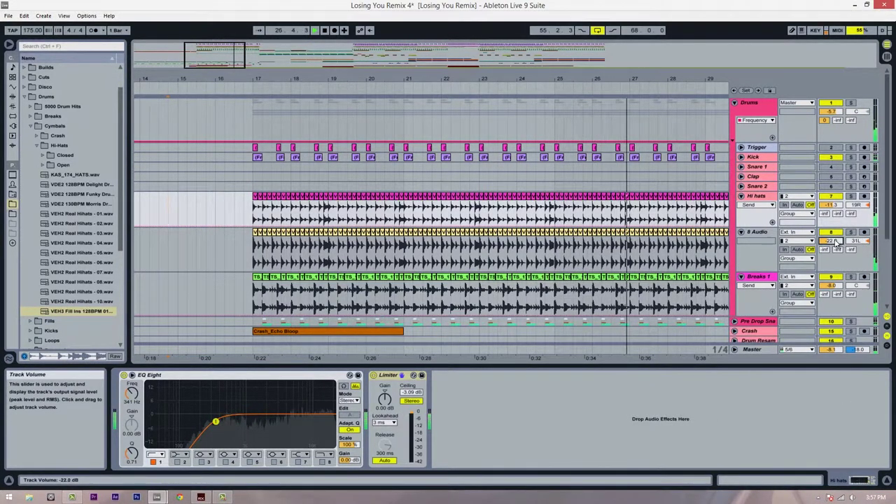
{"action": "left_click_drag", "start_coordinate": [836, 243], "coordinate": [836, 243]}
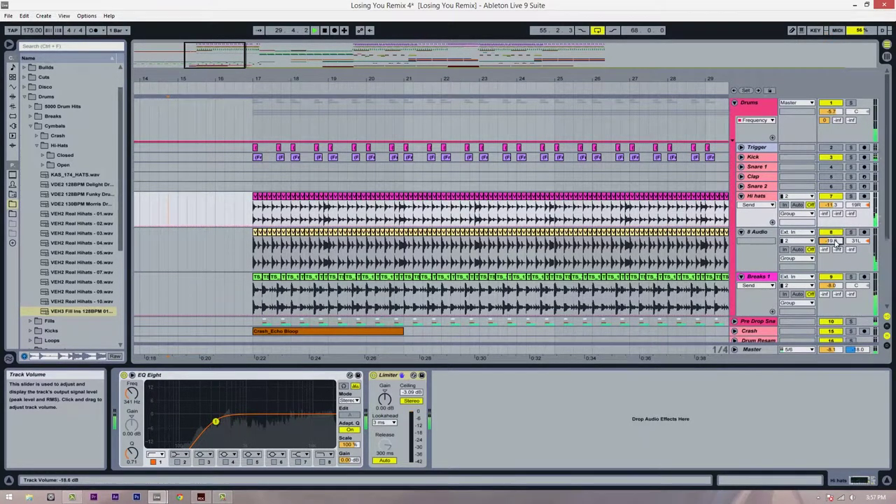
{"action": "left_click_drag", "start_coordinate": [836, 245], "coordinate": [837, 243]}
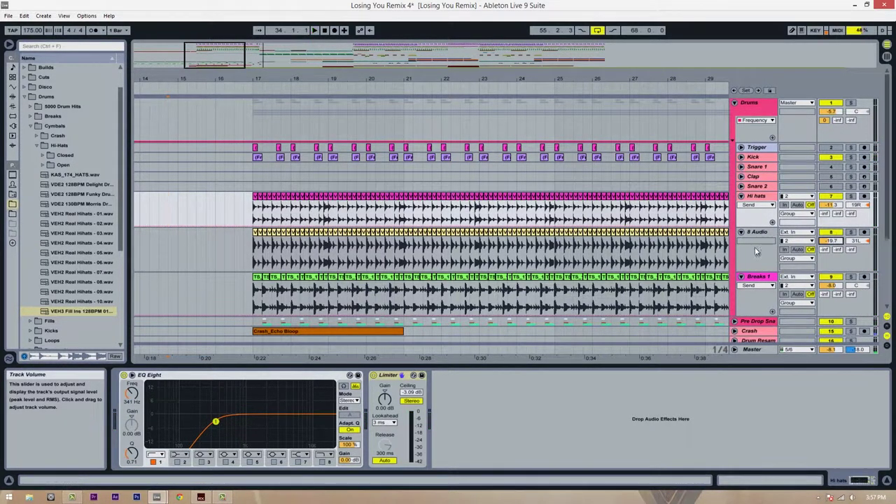
{"action": "left_click", "coordinate": [251, 264]}
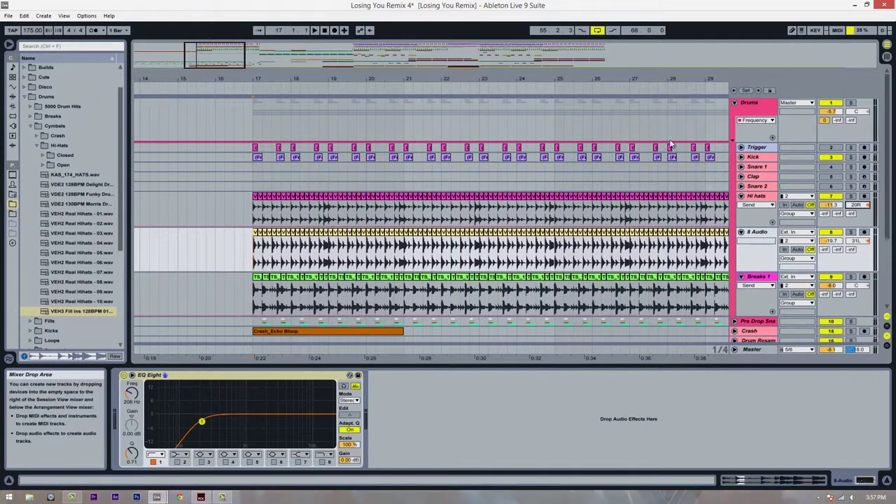
- Add a new audio track directly below the Breaks 1 track
{"action": "left_click_drag", "start_coordinate": [559, 64], "coordinate": [705, 75]}
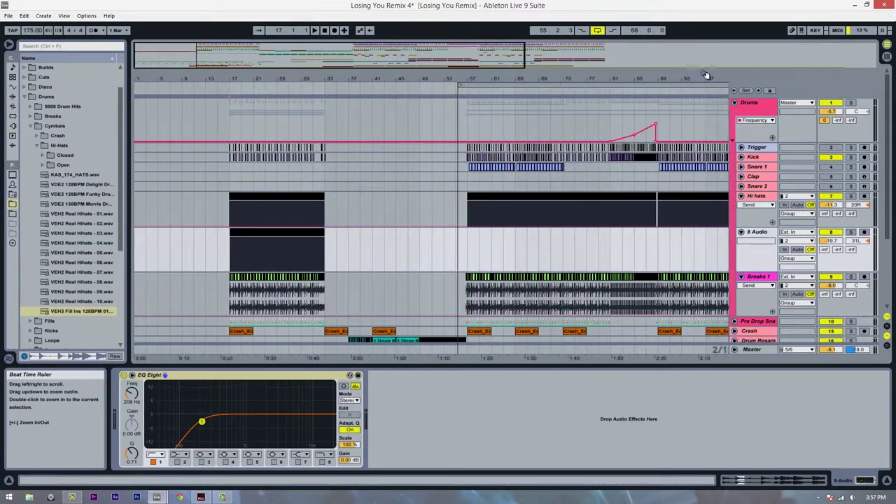
{"action": "mouse_move", "coordinate": [236, 79]}
{"action": "left_mouse_down"}
{"action": "mouse_move", "coordinate": [270, 79]}
{"action": "mouse_move", "coordinate": [235, 79]}
{"action": "left_mouse_up"}
{"action": "left_click_drag", "start_coordinate": [500, 77], "coordinate": [463, 79]}
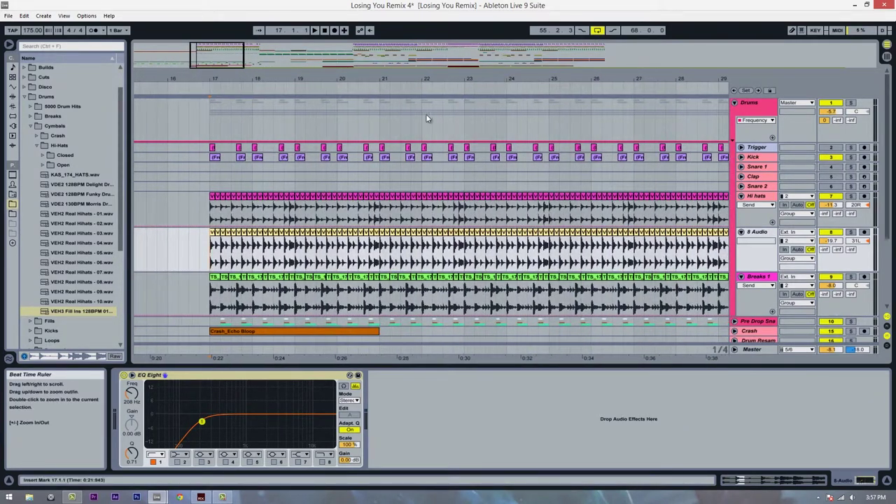
{"action": "scroll", "coordinate": [353, 272], "scroll_direction": "down", "scroll_amount": 2}
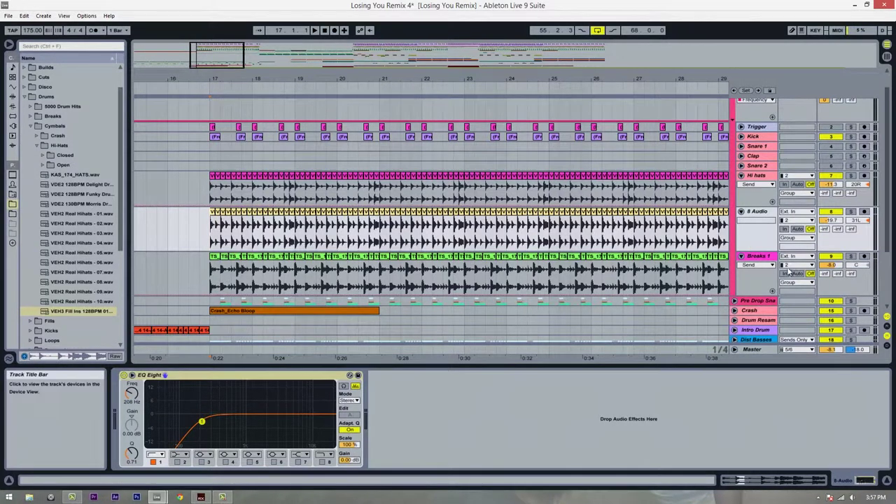
{"action": "left_click", "coordinate": [751, 264]}
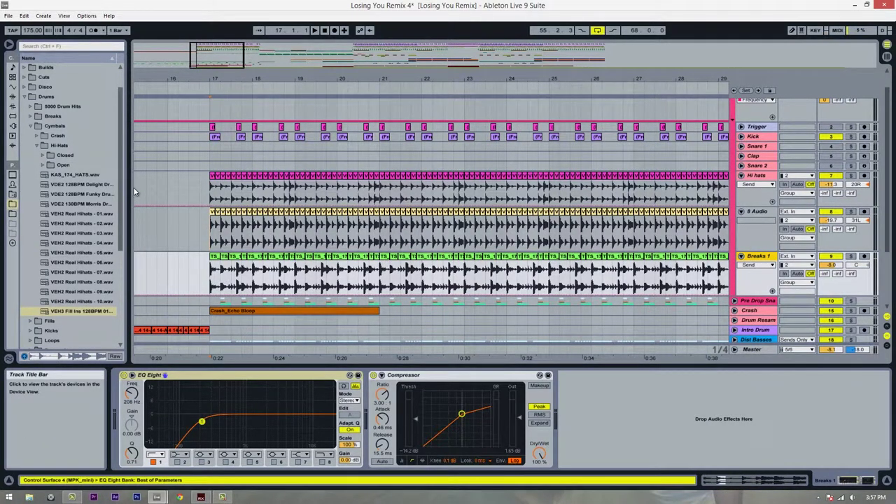
{"action": "key", "text": "ctrl+t"}
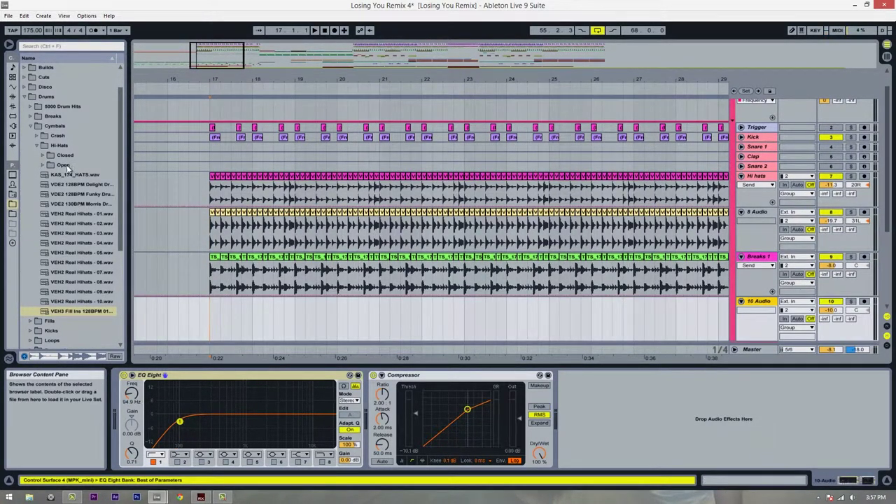
- Browse the Breaks sample folder, auditioning loops in Drums Only and looking through the Fills folder
{"action": "left_click", "coordinate": [37, 146]}
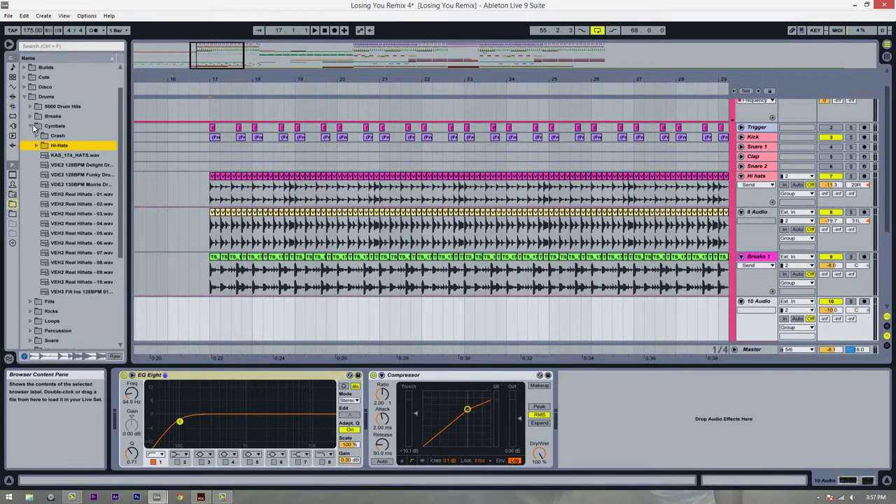
{"action": "left_click", "coordinate": [31, 125]}
{"action": "left_click", "coordinate": [31, 145]}
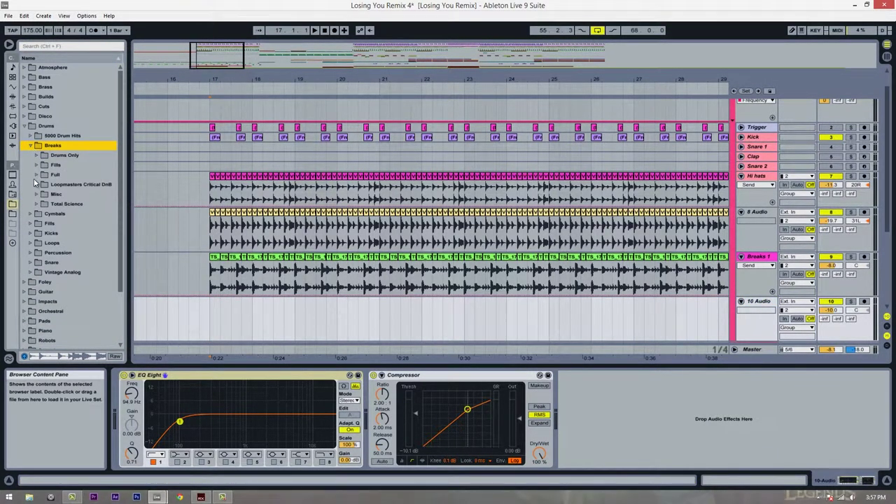
{"action": "left_click", "coordinate": [35, 155]}
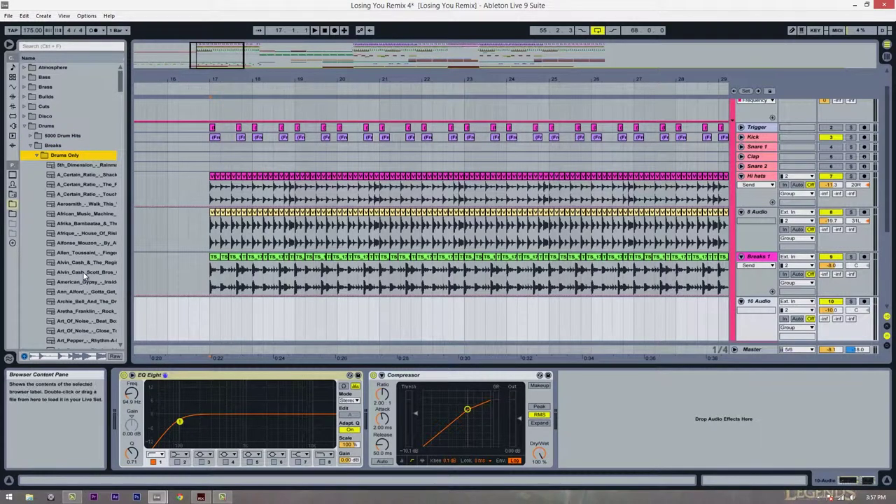
{"action": "left_click", "coordinate": [84, 302]}
{"action": "scroll", "coordinate": [85, 303], "scroll_direction": "down", "scroll_amount": 2}
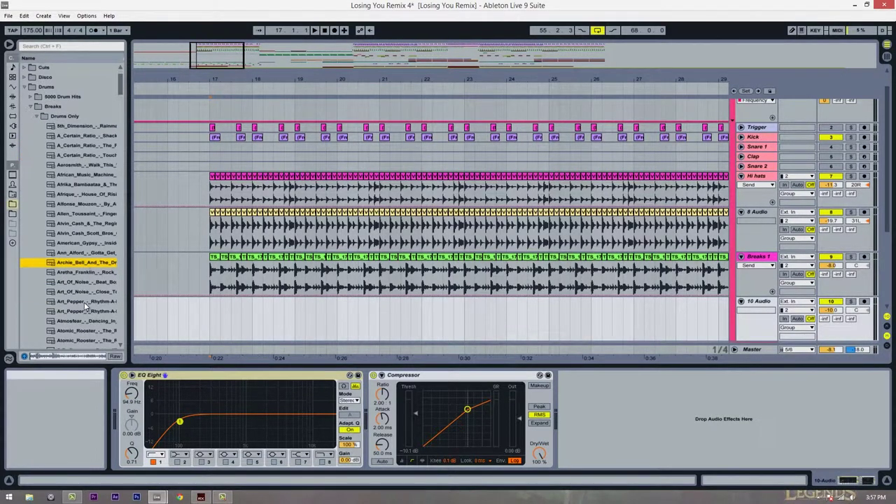
{"action": "scroll", "coordinate": [85, 306], "scroll_direction": "down", "scroll_amount": 2}
{"action": "left_click", "coordinate": [88, 282]}
{"action": "scroll", "coordinate": [87, 282], "scroll_direction": "down", "scroll_amount": 2}
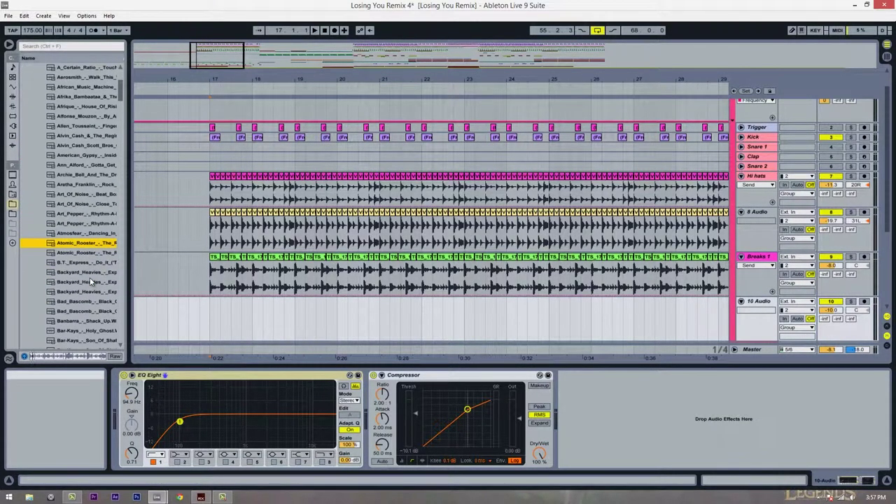
{"action": "scroll", "coordinate": [91, 238], "scroll_direction": "up", "scroll_amount": 4}
{"action": "left_click", "coordinate": [39, 146]}
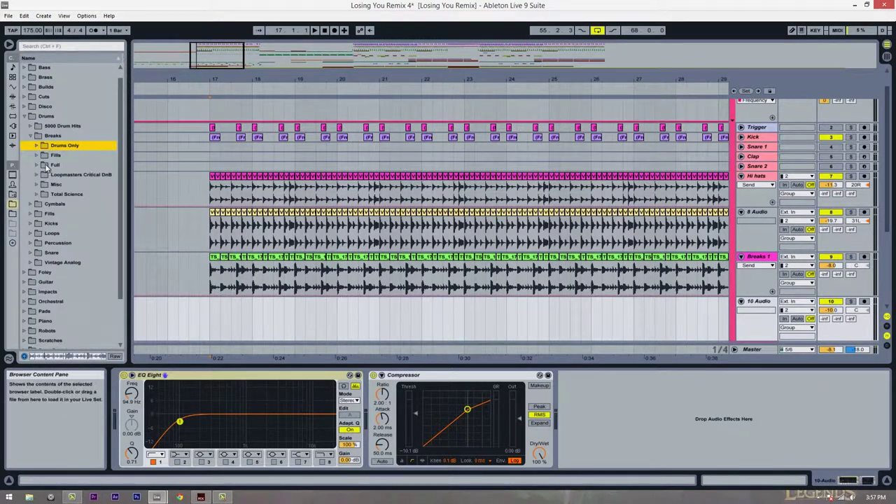
{"action": "left_click", "coordinate": [46, 154]}
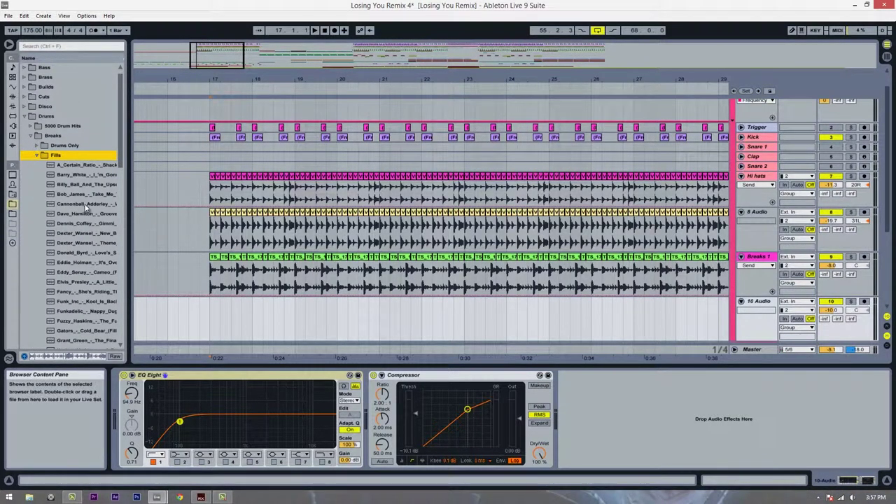
{"action": "left_click", "coordinate": [35, 154]}
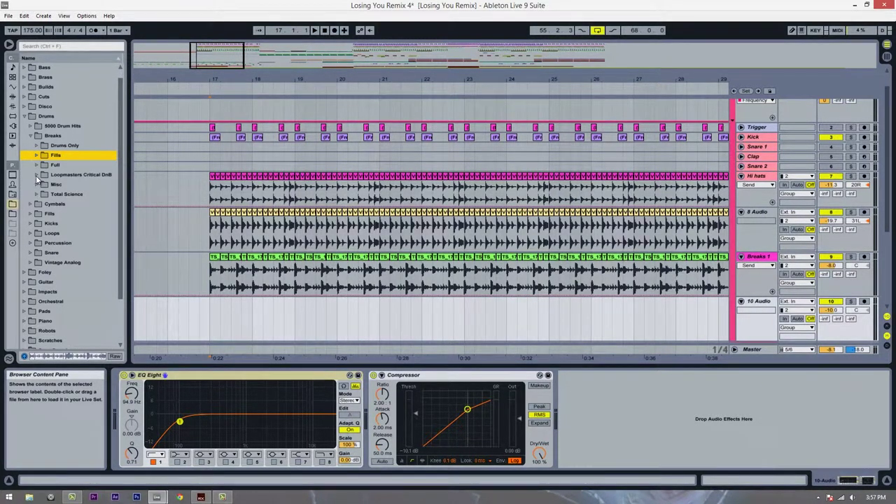
- Audition drum loops in the Misc breaks folder, from 01 drums 01.wav through 03 drums 10.wav
{"action": "left_click", "coordinate": [37, 184]}
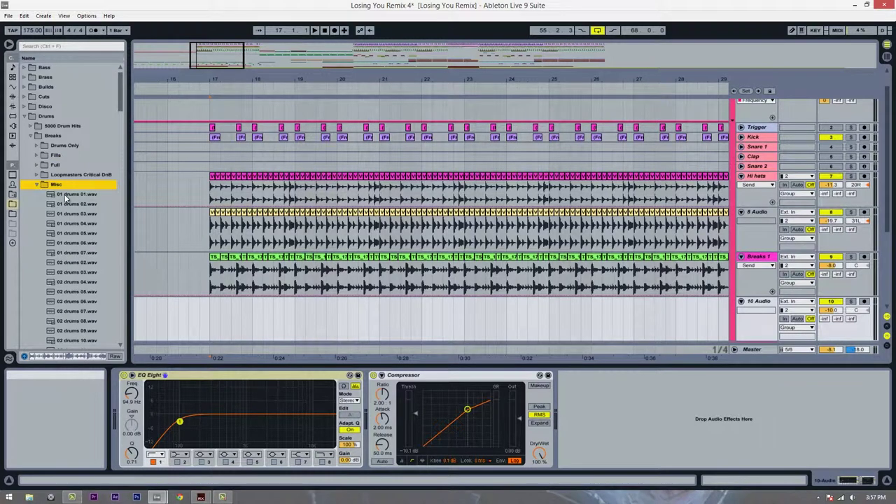
{"action": "left_click", "coordinate": [67, 196]}
{"action": "left_click", "coordinate": [73, 205]}
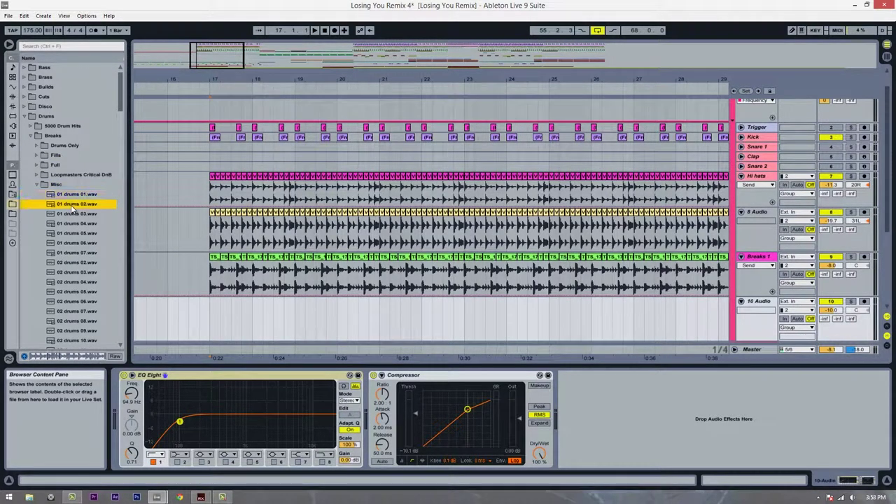
{"action": "scroll", "coordinate": [78, 214], "scroll_direction": "down", "scroll_amount": 1}
{"action": "left_click", "coordinate": [83, 195]}
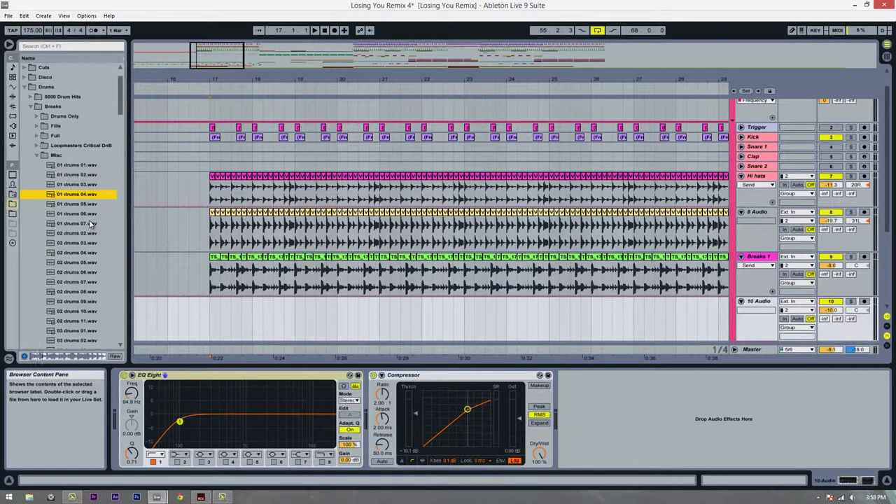
{"action": "left_click", "coordinate": [89, 224]}
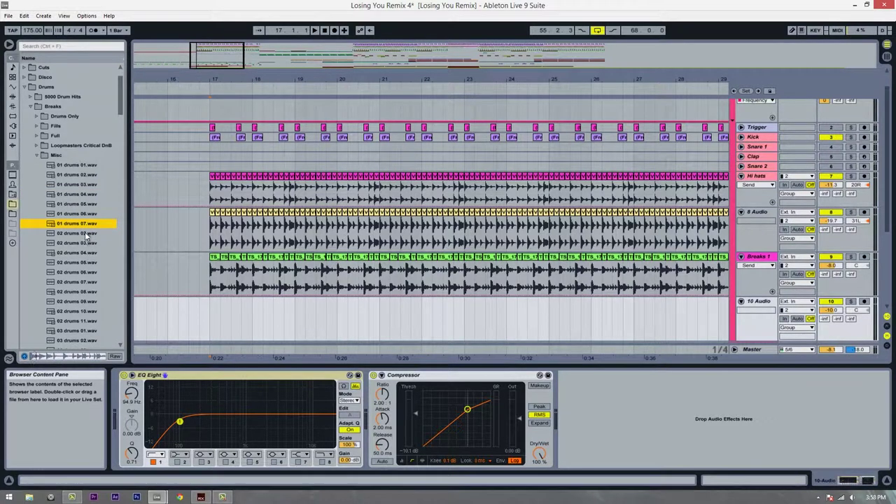
{"action": "scroll", "coordinate": [85, 230], "scroll_direction": "down", "scroll_amount": 2}
{"action": "left_click", "coordinate": [87, 242]}
{"action": "scroll", "coordinate": [87, 245], "scroll_direction": "down", "scroll_amount": 3}
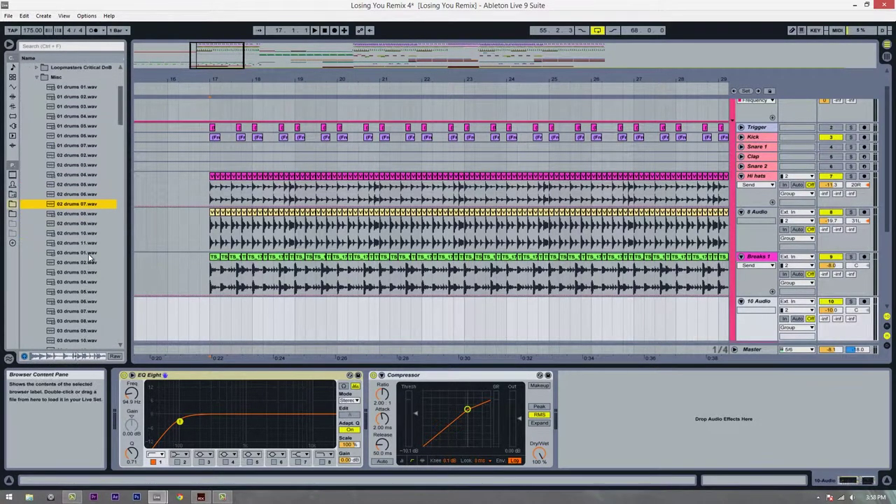
{"action": "left_click", "coordinate": [84, 214]}
{"action": "scroll", "coordinate": [77, 234], "scroll_direction": "down", "scroll_amount": 2}
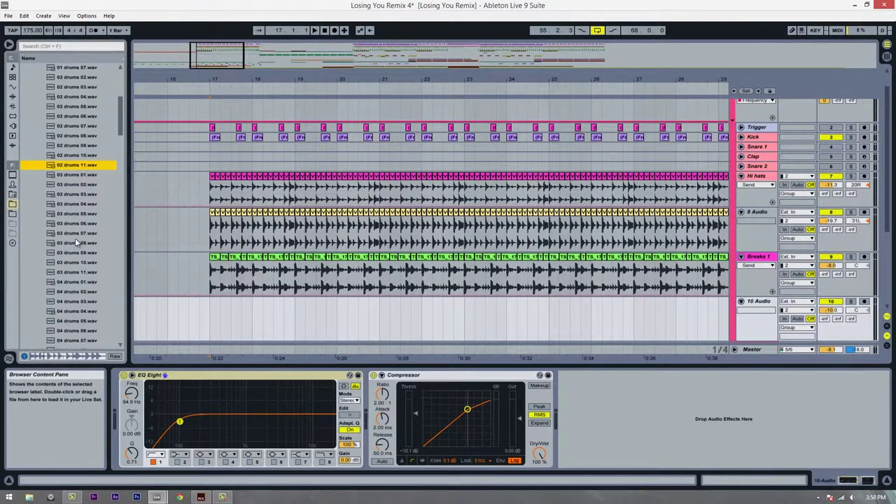
{"action": "left_click", "coordinate": [82, 273]}
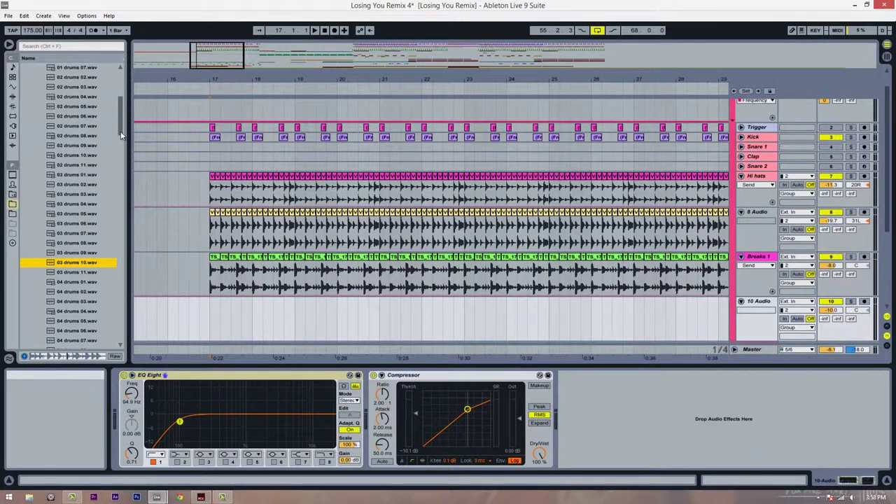
- Audition 05 drums 05.wav and 05 drums 12.wav further down the Misc folder, and close the folder
{"action": "left_click_drag", "start_coordinate": [122, 132], "coordinate": [121, 167]}
{"action": "left_click", "coordinate": [75, 188]}
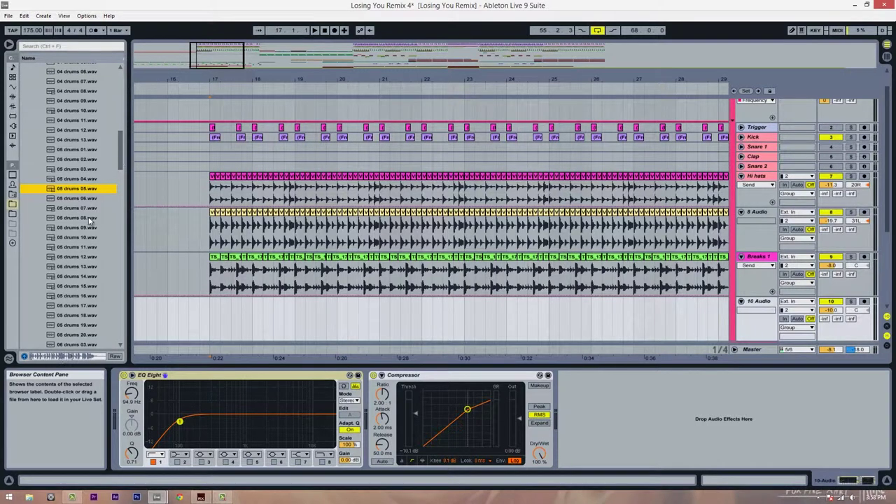
{"action": "left_click", "coordinate": [79, 258]}
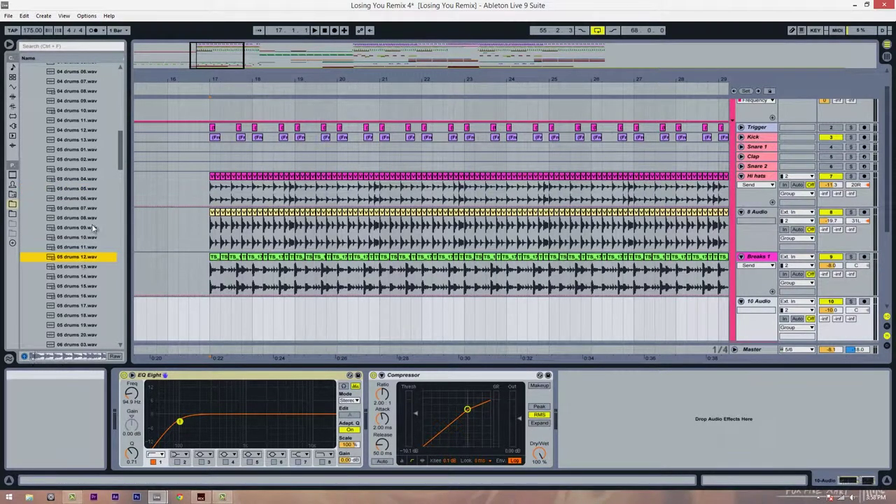
{"action": "left_click_drag", "start_coordinate": [120, 166], "coordinate": [124, 96]}
{"action": "left_click", "coordinate": [102, 173]}
{"action": "left_click", "coordinate": [78, 241]}
{"action": "left_click", "coordinate": [40, 195]}
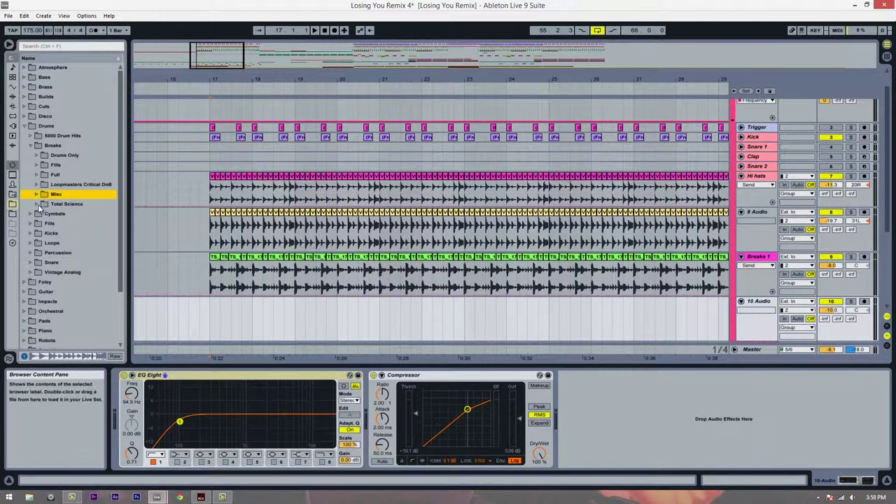
- Place TS_174_DLOOP_3_FULL from the Total Science breaks folder on the 10 Audio track at 17.3.1 and play it soloed
{"action": "left_click", "coordinate": [39, 204]}
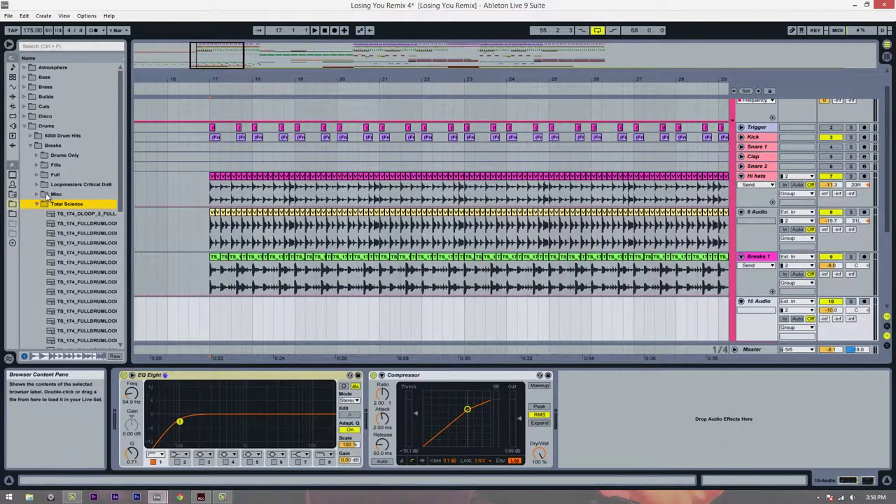
{"action": "scroll", "coordinate": [75, 188], "scroll_direction": "down", "scroll_amount": 1}
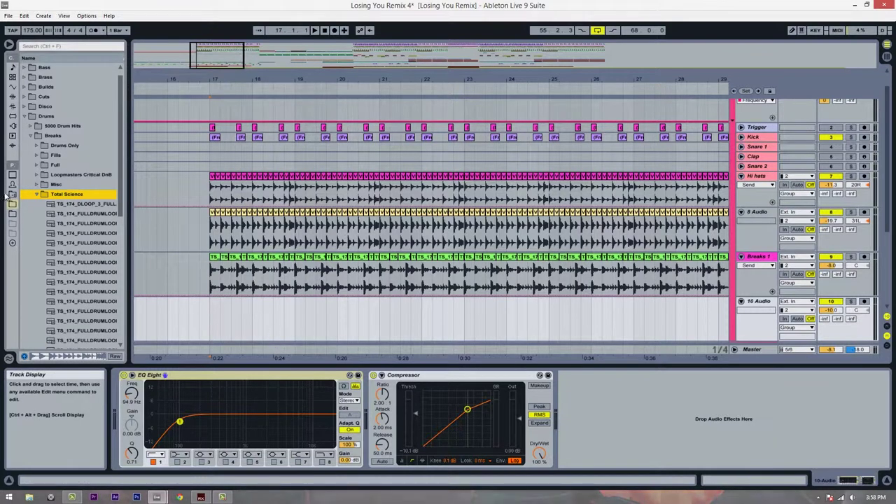
{"action": "left_click", "coordinate": [86, 204]}
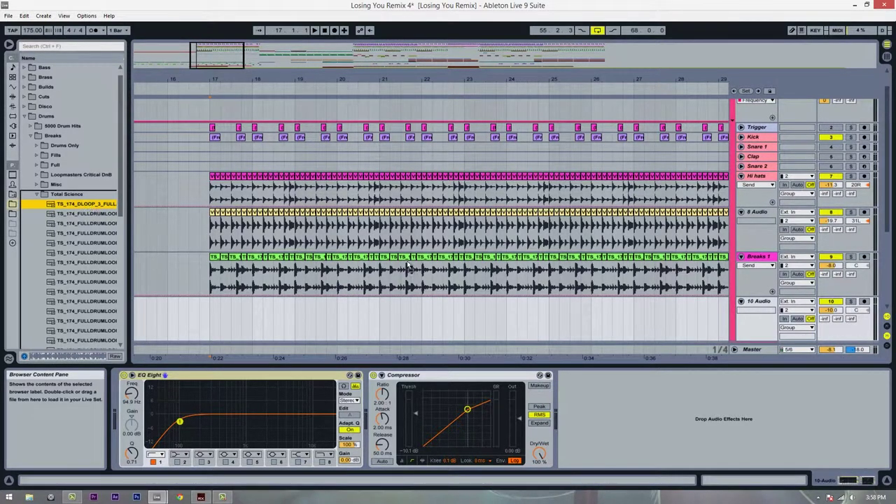
{"action": "left_click_drag", "start_coordinate": [408, 266], "coordinate": [242, 305]}
{"action": "left_click", "coordinate": [231, 323]}
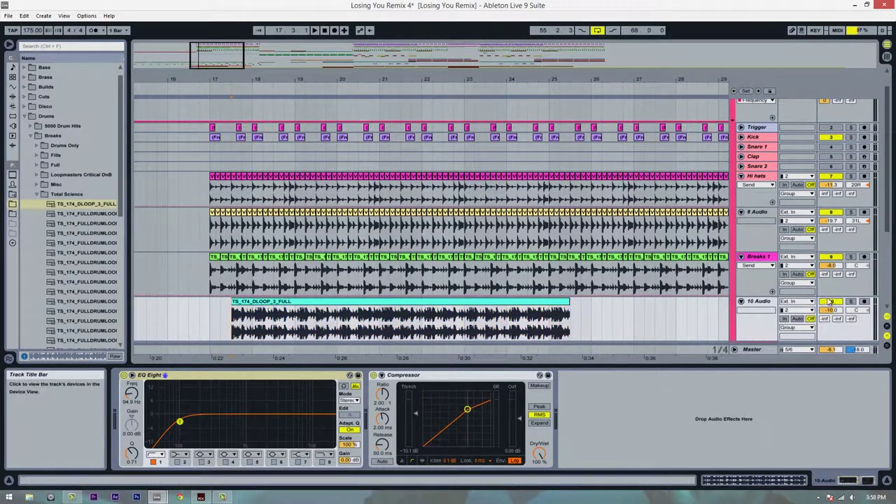
{"action": "key", "text": "space"}
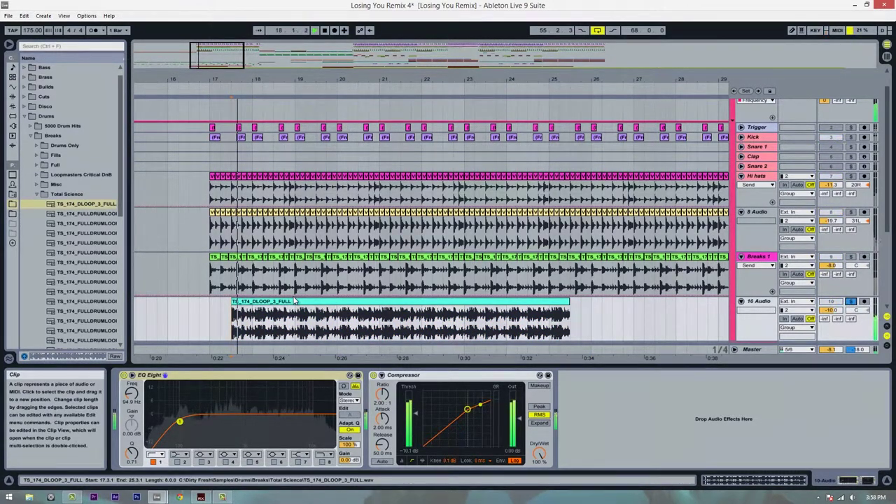
- Set the start of the TS_174_DLOOP_3_FULL clip on the 10 Audio track to 17.2.2 and play it from there
{"action": "left_click_drag", "start_coordinate": [246, 82], "coordinate": [306, 357]}
{"action": "left_click_drag", "start_coordinate": [323, 301], "coordinate": [258, 307]}
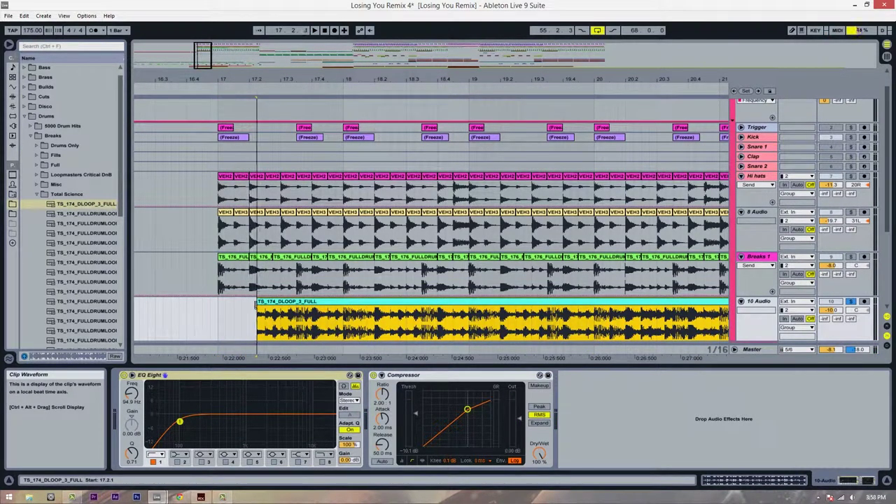
{"action": "left_click", "coordinate": [258, 321]}
{"action": "key", "text": "space"}
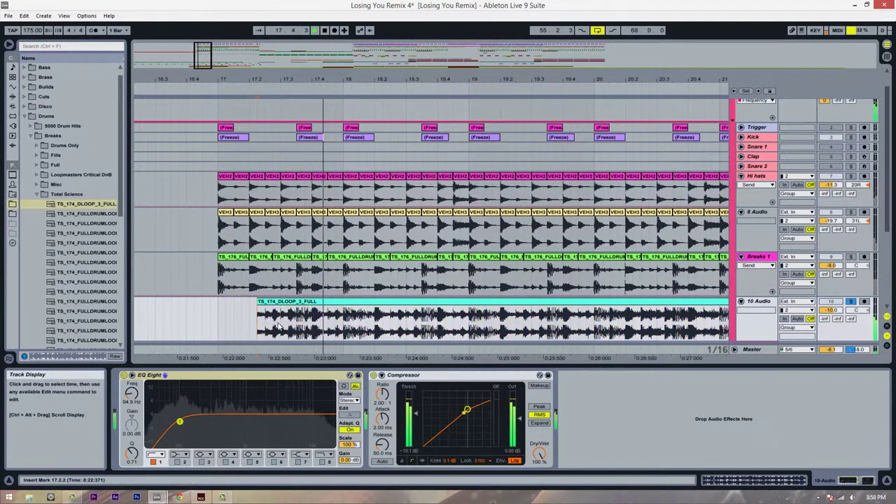
{"action": "key", "text": "space"}
- Audition the loop around 17.3.2, cut the section from 17.3.3 to 17.4.2 out of it, and play the edit from 17.2.1
{"action": "left_click", "coordinate": [288, 327]}
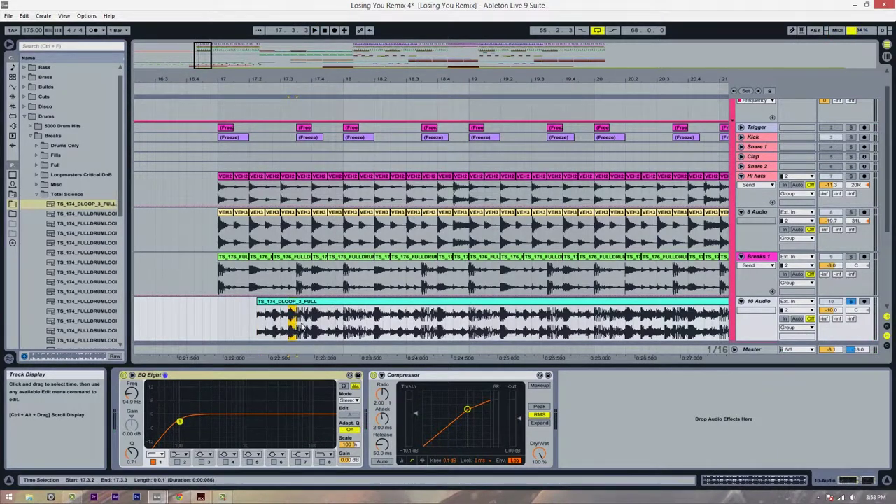
{"action": "key", "text": "space"}
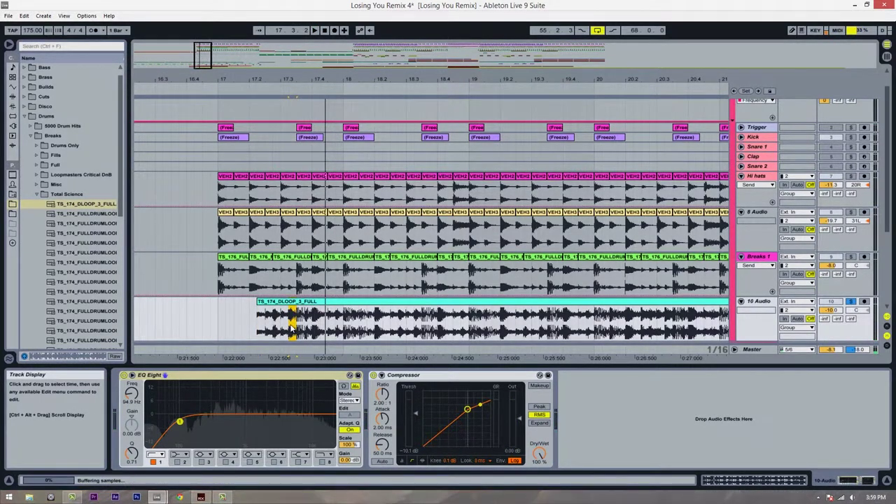
{"action": "left_click", "coordinate": [291, 326]}
{"action": "key", "text": "space"}
{"action": "key", "text": "space"}
{"action": "key", "text": "space"}
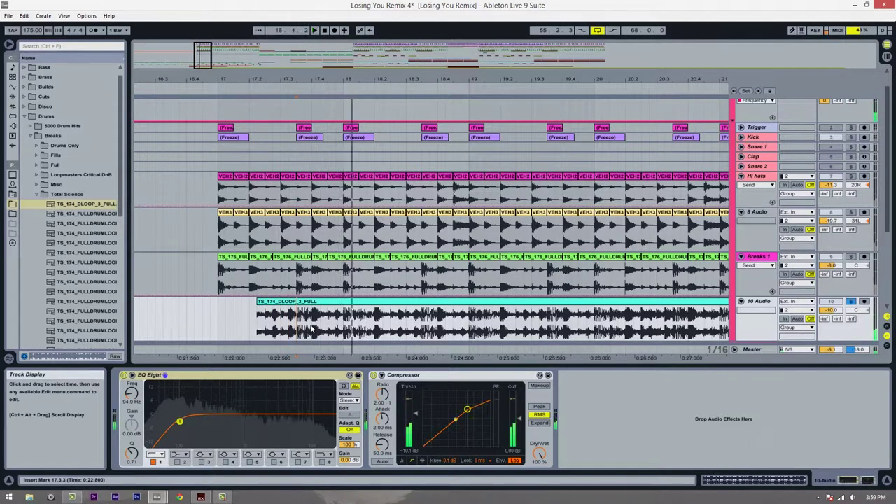
{"action": "left_click_drag", "start_coordinate": [299, 330], "coordinate": [318, 329]}
{"action": "key", "text": "ctrl+e"}
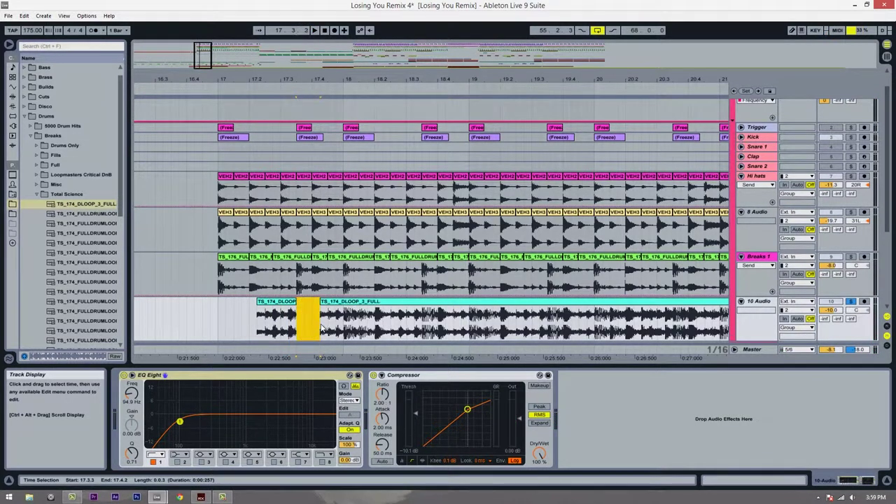
{"action": "left_click", "coordinate": [252, 331]}
{"action": "key", "text": "space"}
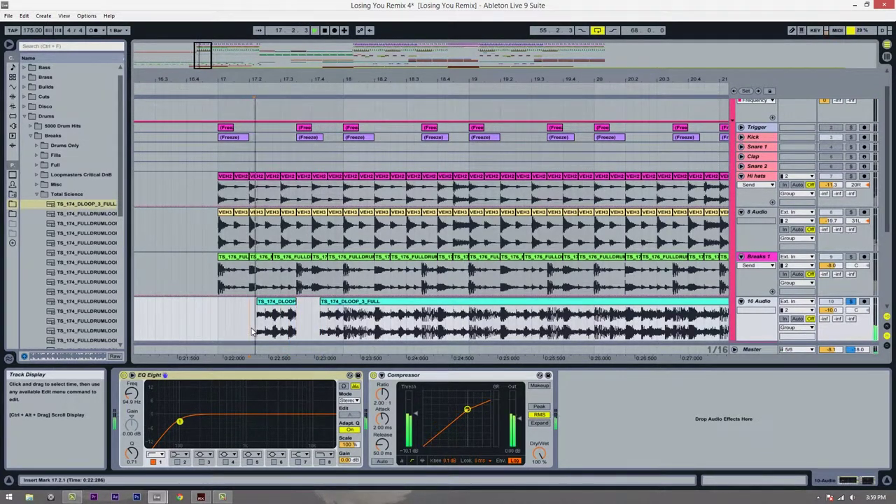
{"action": "key", "text": "space"}
- Delete the loop audio from 18.1.1 to 18.2.1, trim the following clip's start to 18.2.2, and play the result
{"action": "left_click", "coordinate": [344, 323]}
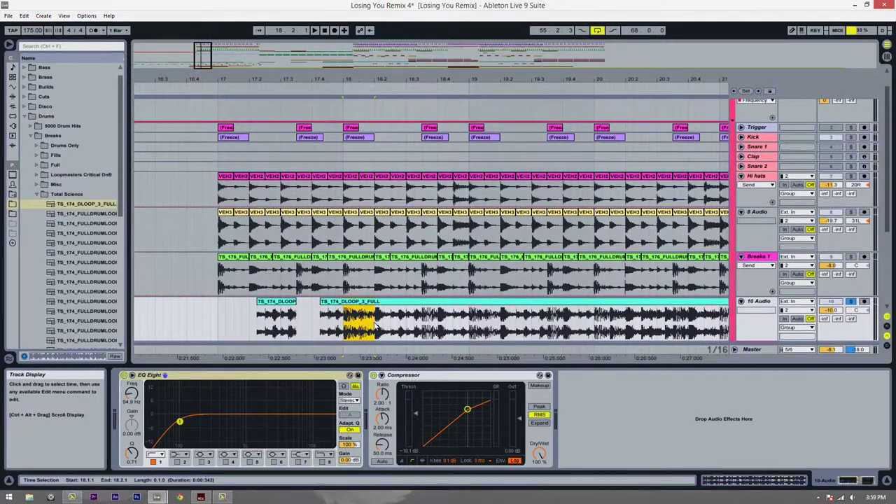
{"action": "key", "text": "Delete"}
{"action": "key", "text": "space"}
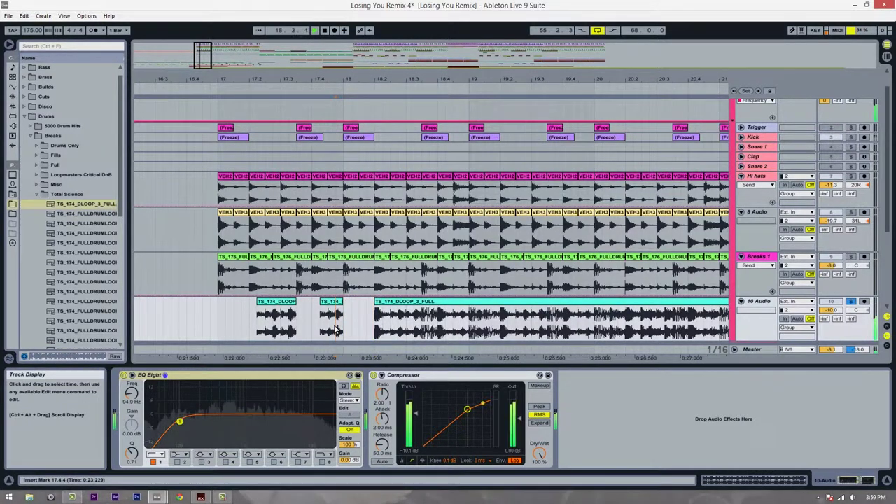
{"action": "key", "text": "space"}
{"action": "left_click_drag", "start_coordinate": [376, 332], "coordinate": [382, 330]}
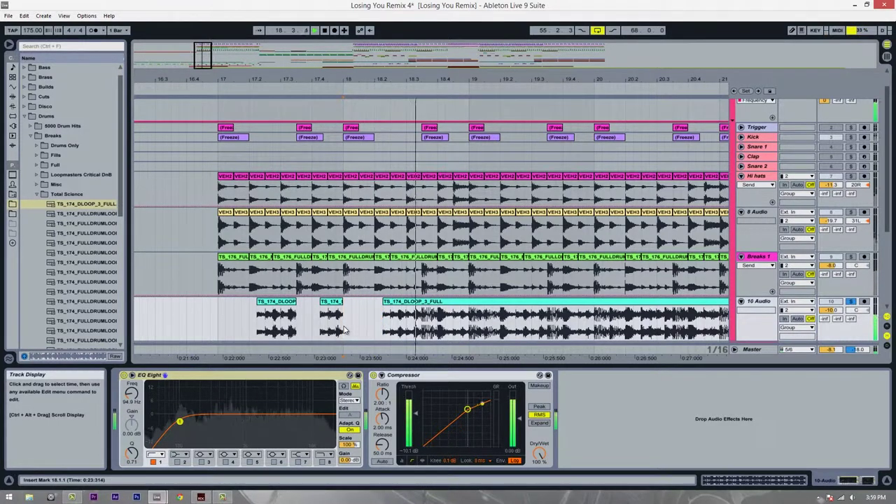
{"action": "key", "text": "space"}
- Delete the loop audio from 18.3.3 to 18.4.1 on the 10 Audio track and play on from 18.4.1
{"action": "left_click_drag", "start_coordinate": [422, 331], "coordinate": [435, 332]}
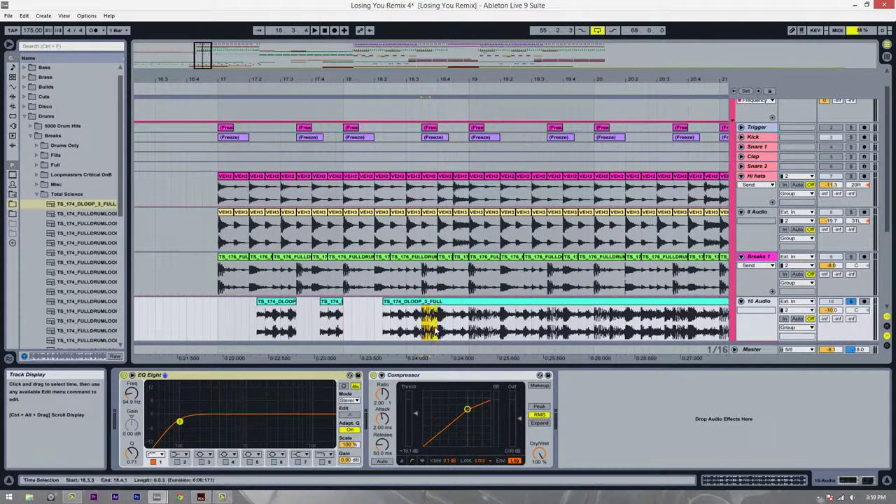
{"action": "key", "text": "Delete"}
{"action": "key", "text": "space"}
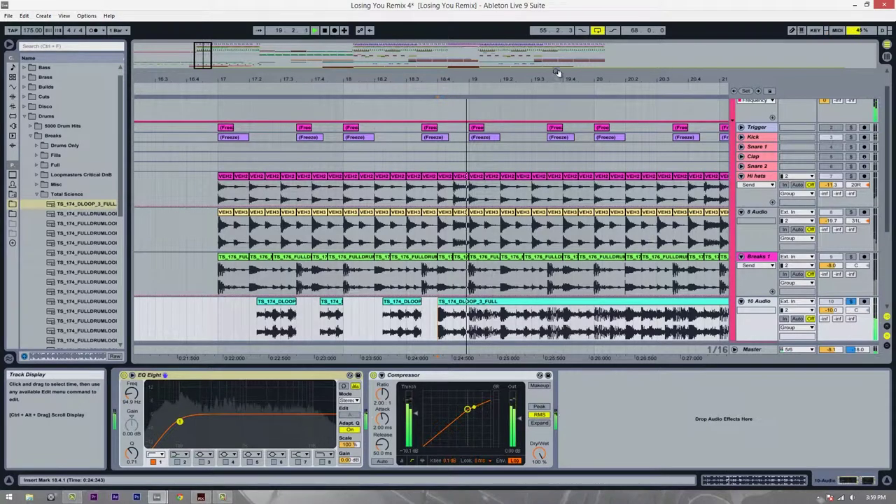
- Stop playback and delete the long remaining loop clip that starts at 18.4.1 on the 10 Audio track
{"action": "left_click_drag", "start_coordinate": [559, 79], "coordinate": [397, 105]}
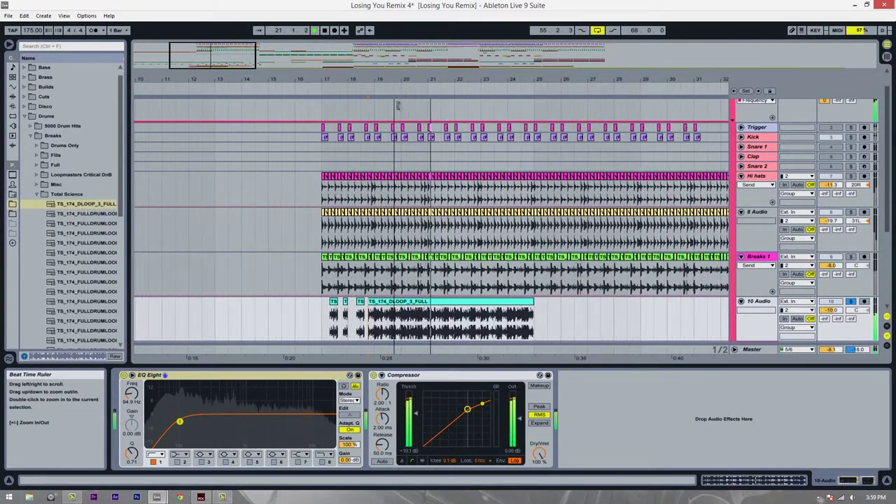
{"action": "left_click", "coordinate": [497, 334]}
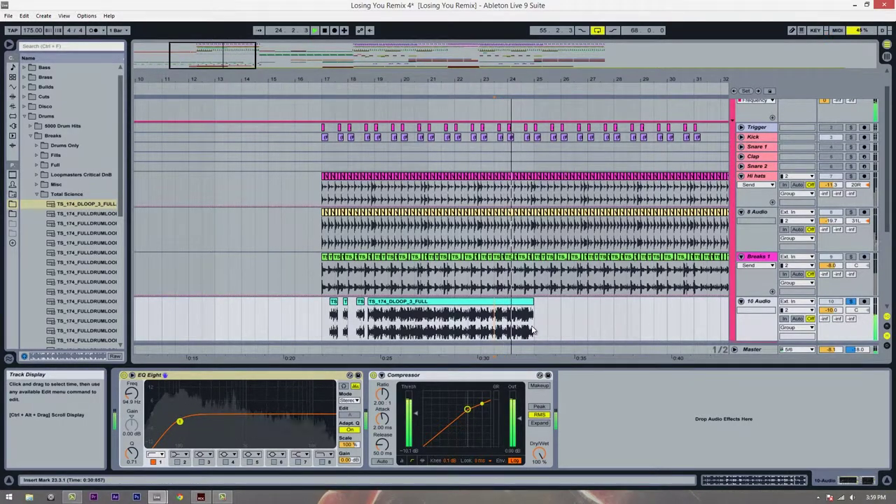
{"action": "left_click", "coordinate": [465, 302]}
{"action": "key", "text": "space"}
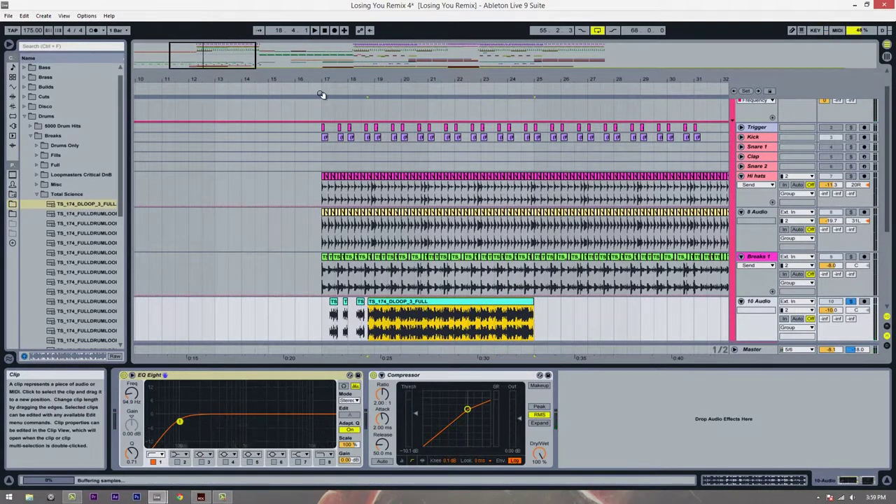
{"action": "key", "text": "Delete"}
- Solo the Breaks 1 track together with 10 Audio and play both from 17.1.1
{"action": "left_click_drag", "start_coordinate": [329, 82], "coordinate": [327, 112]}
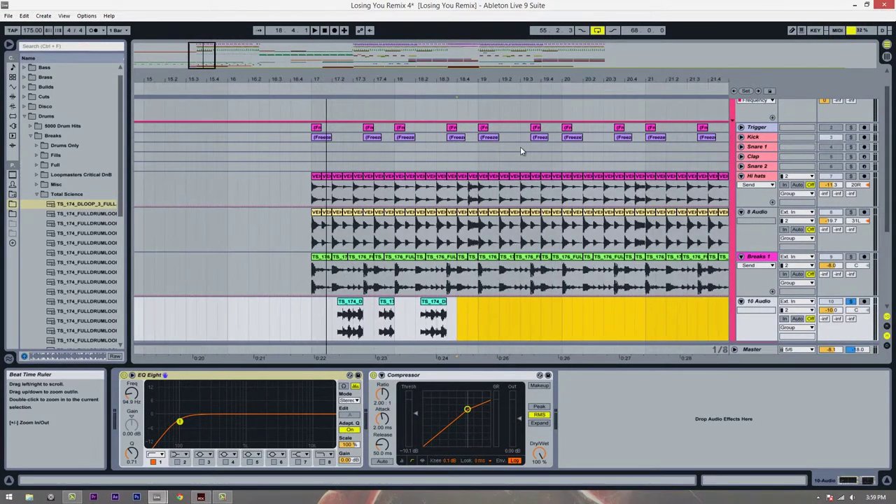
{"action": "left_click", "coordinate": [851, 258], "text": "ctrl"}
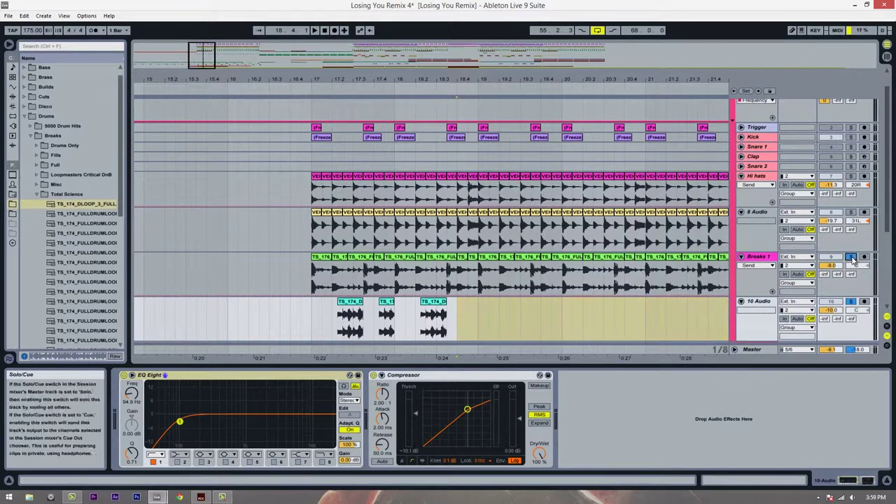
{"action": "left_click", "coordinate": [315, 319]}
{"action": "key", "text": "space"}
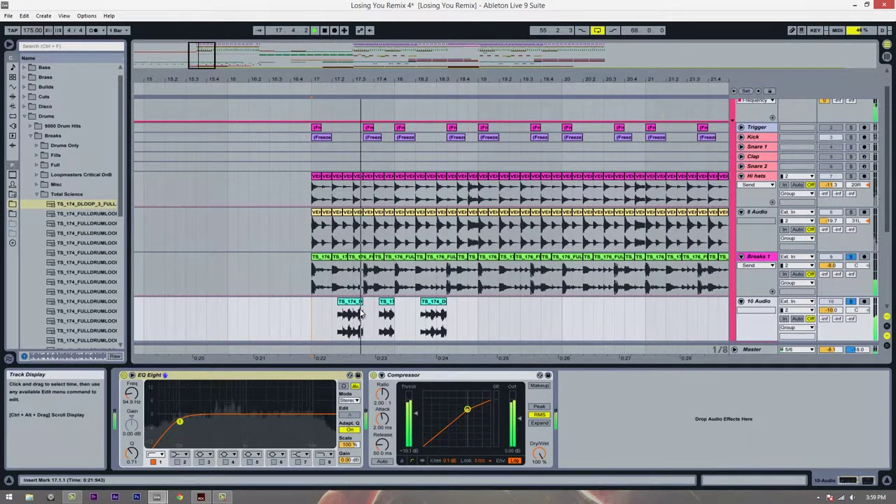
{"action": "left_click_drag", "start_coordinate": [360, 80], "coordinate": [362, 77]}
{"action": "key", "text": "space"}
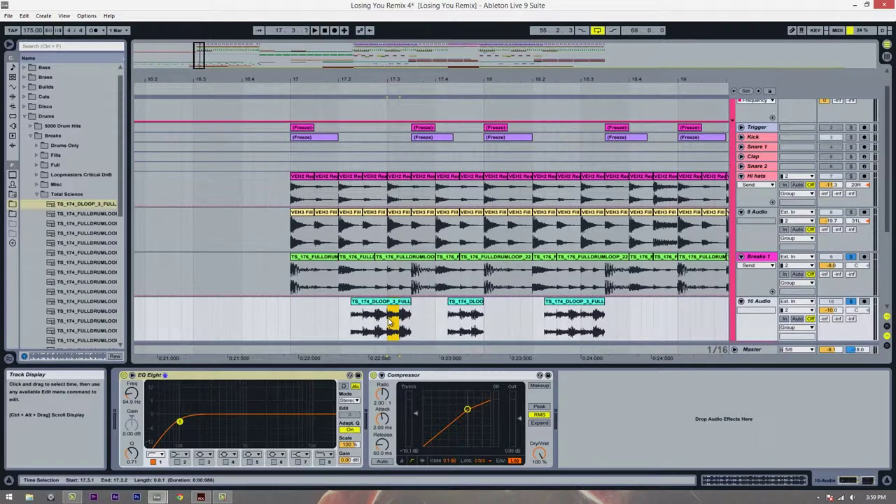
- Copy the one-sixteenth slice at 17.3.1 on the 10 Audio track to 17.3.4 and play from 17.2.1
{"action": "left_click", "coordinate": [424, 305]}
{"action": "key", "text": "space"}
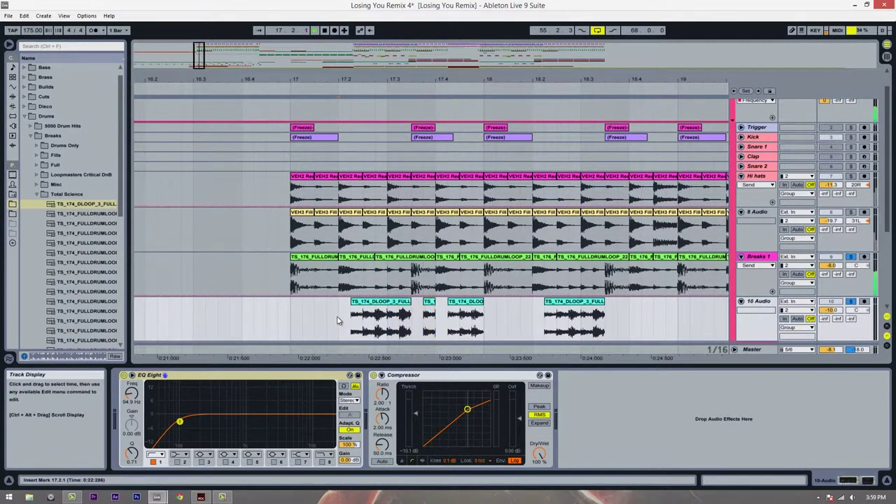
{"action": "key", "text": "space"}
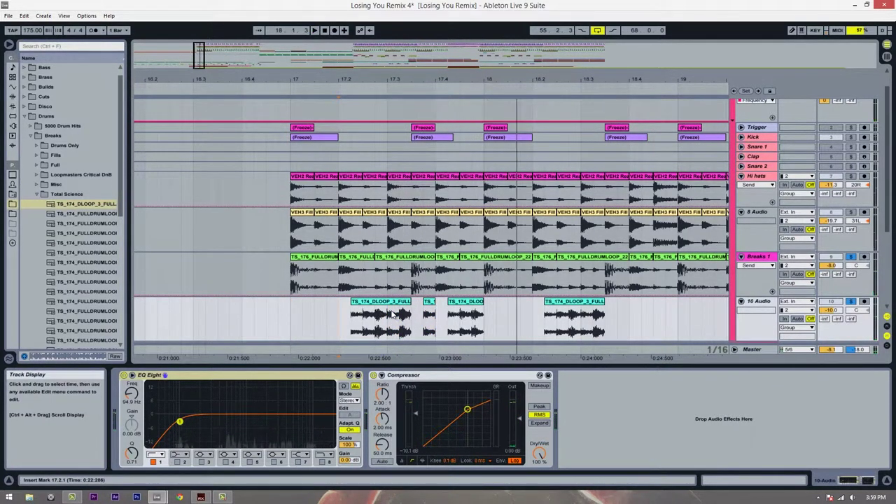
- Copy the first two sixteenths of the clip at 17.2.2 to 17.1.3 and play the pattern from 17.1.1
{"action": "left_click_drag", "start_coordinate": [352, 323], "coordinate": [325, 305]}
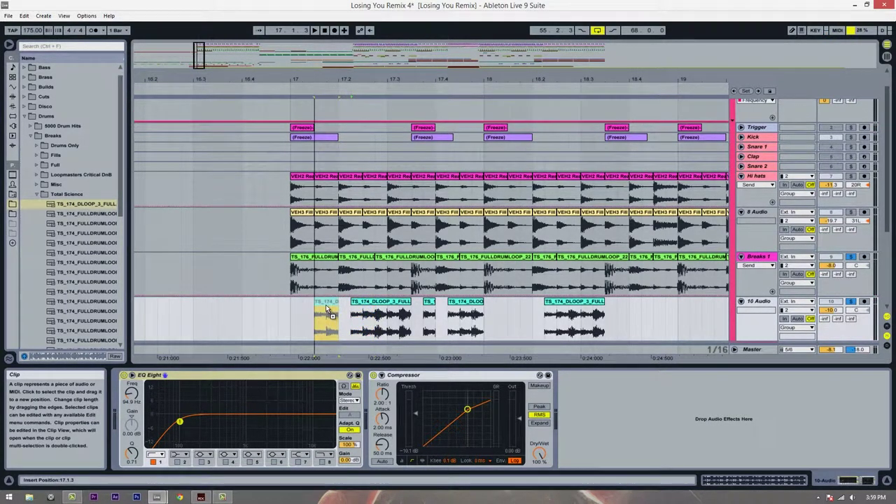
{"action": "left_click", "coordinate": [289, 311]}
{"action": "key", "text": "space"}
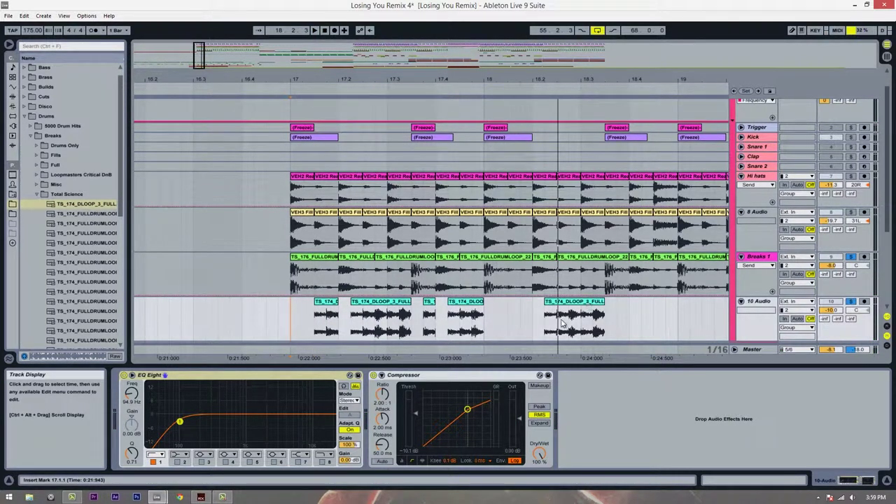
{"action": "key", "text": "space"}
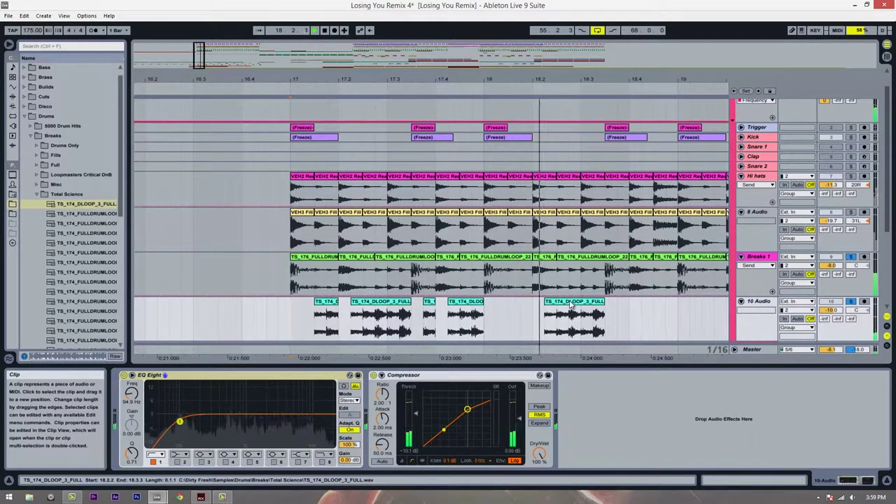
{"action": "key", "text": "space"}
- Delete the clip at 18.2.2, duplicate the 10 Audio material from 17.1.1 to 18.1.1 into the next bar, and play it
{"action": "left_click", "coordinate": [570, 305]}
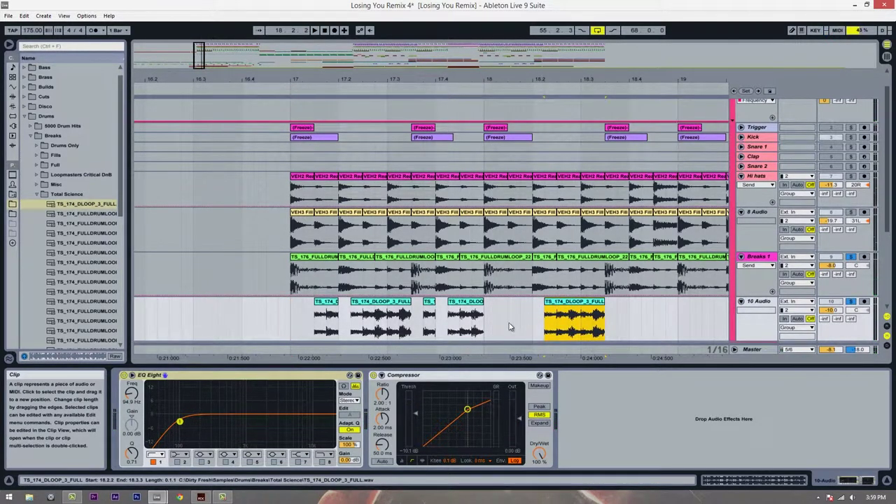
{"action": "key", "text": "Delete"}
{"action": "left_click_drag", "start_coordinate": [484, 328], "coordinate": [291, 332]}
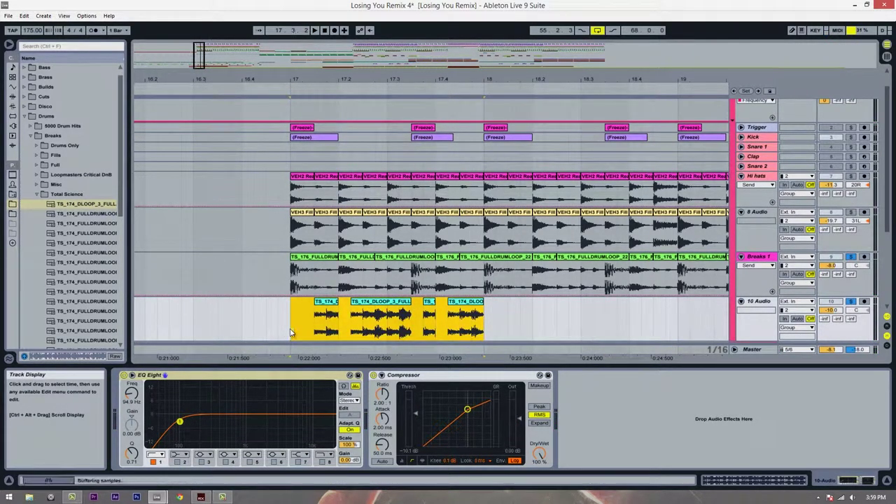
{"action": "key", "text": "ctrl+d"}
{"action": "left_click", "coordinate": [283, 326]}
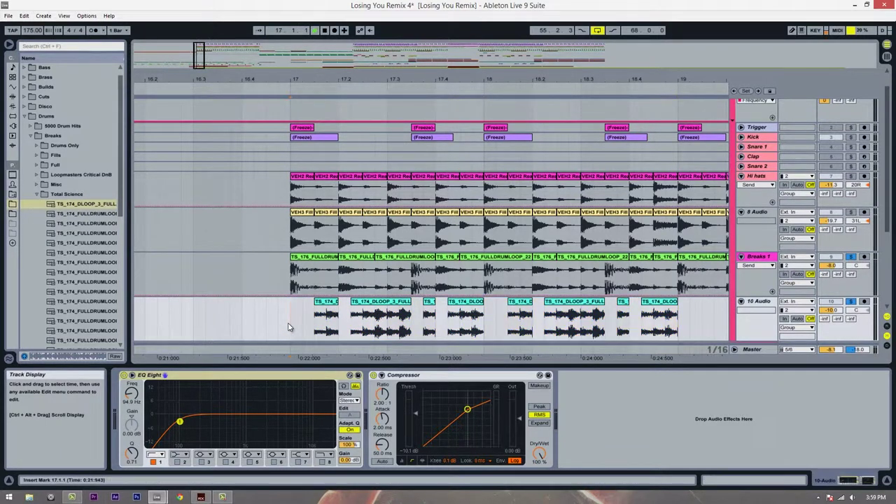
{"action": "key", "text": "space"}
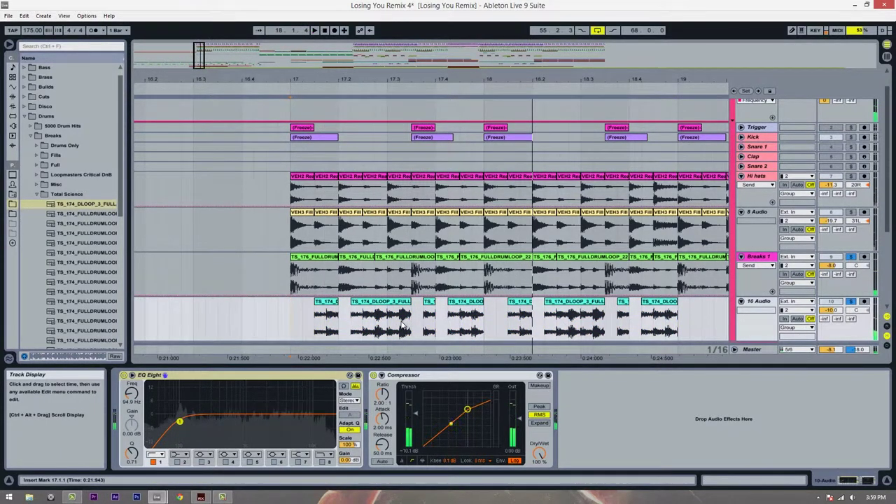
- Copy the slice from 17.2.4 to 17.3.1 on the 10 Audio track to 17.2.1 and play from 17.1.1
{"action": "left_click", "coordinate": [376, 334]}
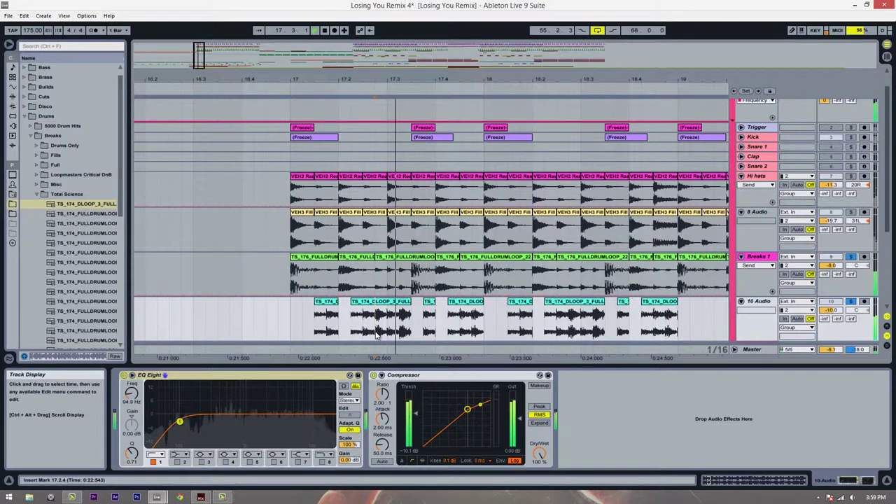
{"action": "key", "text": "space"}
{"action": "left_click_drag", "start_coordinate": [377, 334], "coordinate": [385, 333]}
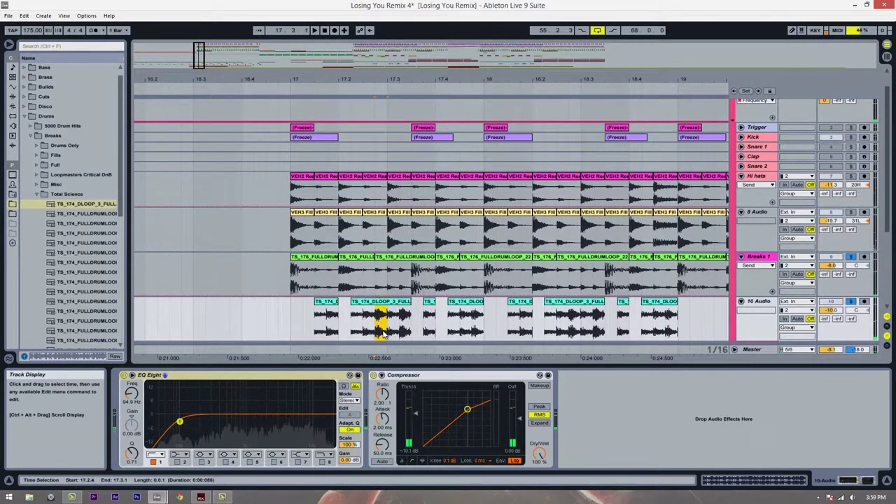
{"action": "left_click", "coordinate": [314, 314]}
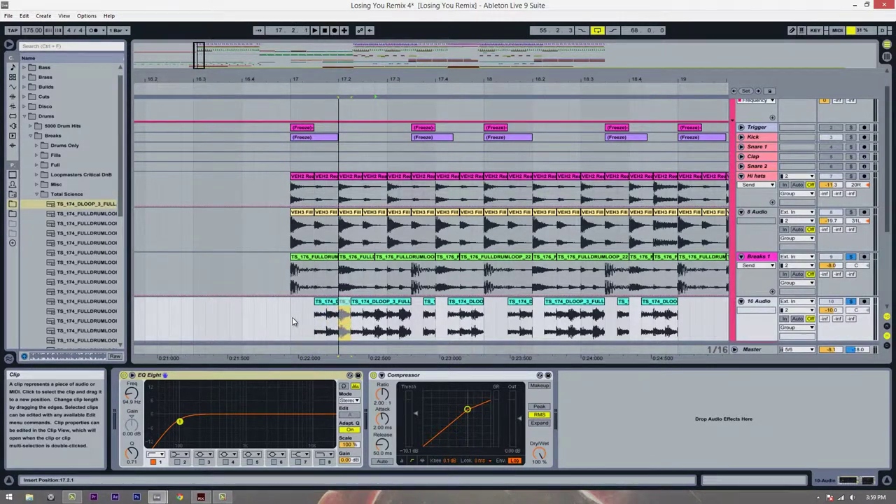
{"action": "left_click", "coordinate": [292, 321]}
{"action": "key", "text": "space"}
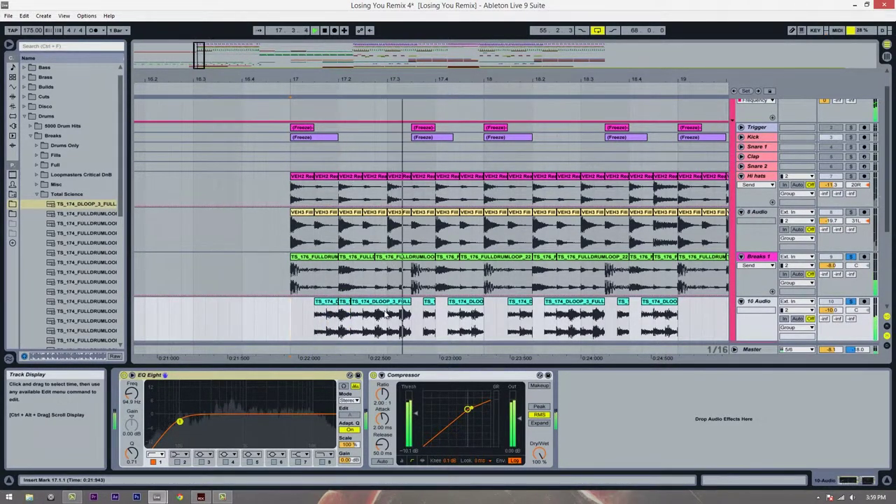
{"action": "key", "text": "space"}
- Copy the one-sixteenth slice at 17.2.1 to 17.4.1 on the 10 Audio track and play from 17.3.3
{"action": "left_click_drag", "start_coordinate": [338, 316], "coordinate": [350, 316]}
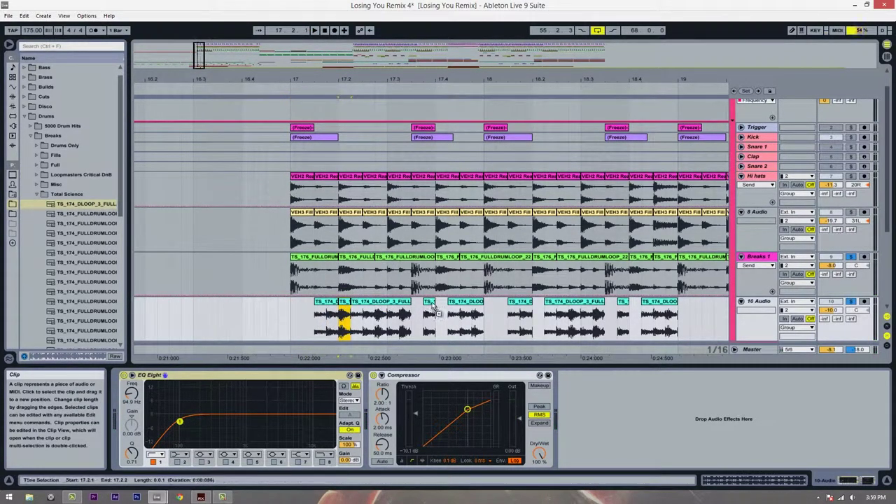
{"action": "left_click", "coordinate": [425, 308]}
{"action": "left_click", "coordinate": [412, 314]}
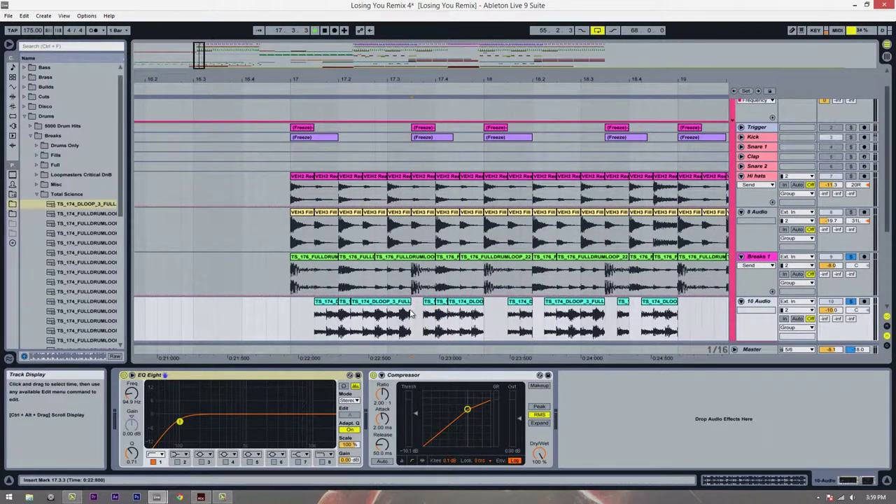
{"action": "key", "text": "space"}
{"action": "key", "text": "space"}
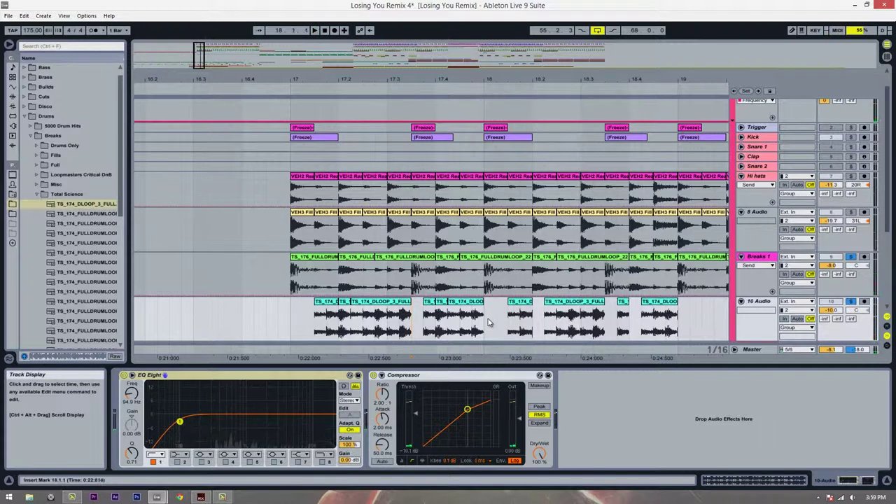
- Delete the 10 Audio material from 18.1.1 to 19.1.3 and play the pattern from 17.1.1
{"action": "left_click_drag", "start_coordinate": [487, 318], "coordinate": [701, 326]}
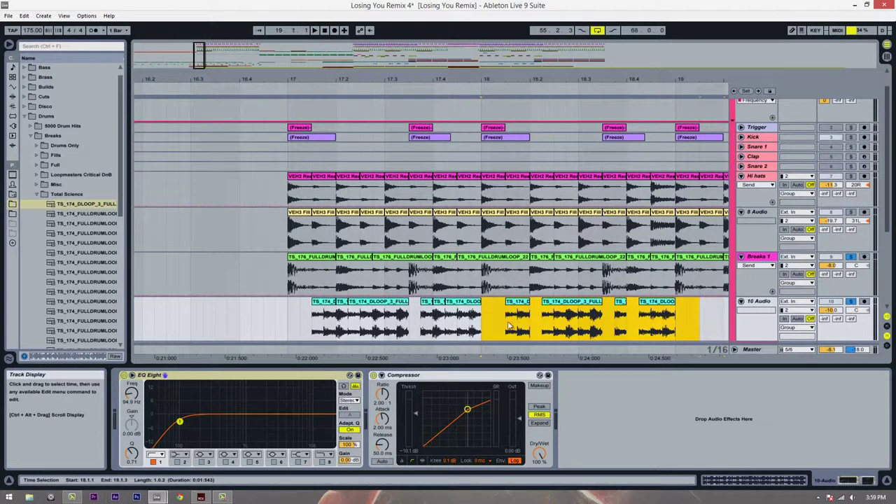
{"action": "key", "text": "Delete"}
{"action": "left_click", "coordinate": [289, 331]}
{"action": "key", "text": "space"}
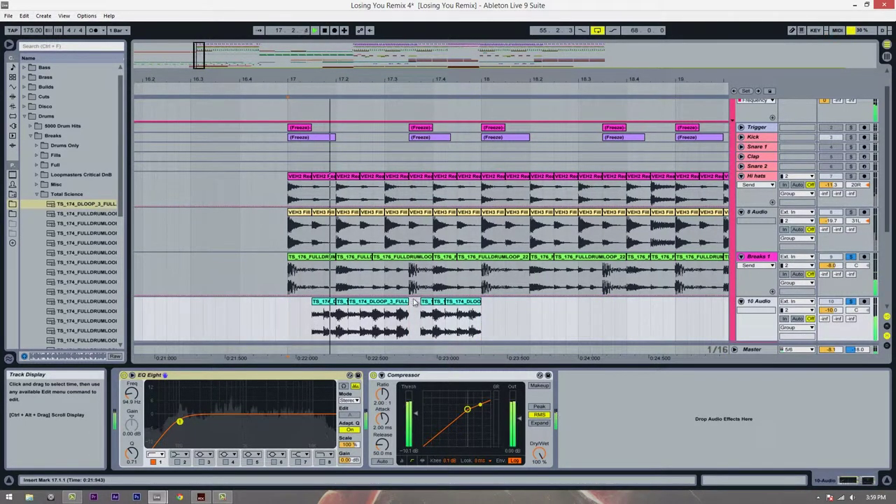
{"action": "key", "text": "space"}
- Try extending the 10 Audio slice at 17.3.4 back to 17.3.3, play it, and trim it to 17.3.4 again
{"action": "left_click_drag", "start_coordinate": [420, 319], "coordinate": [432, 318]}
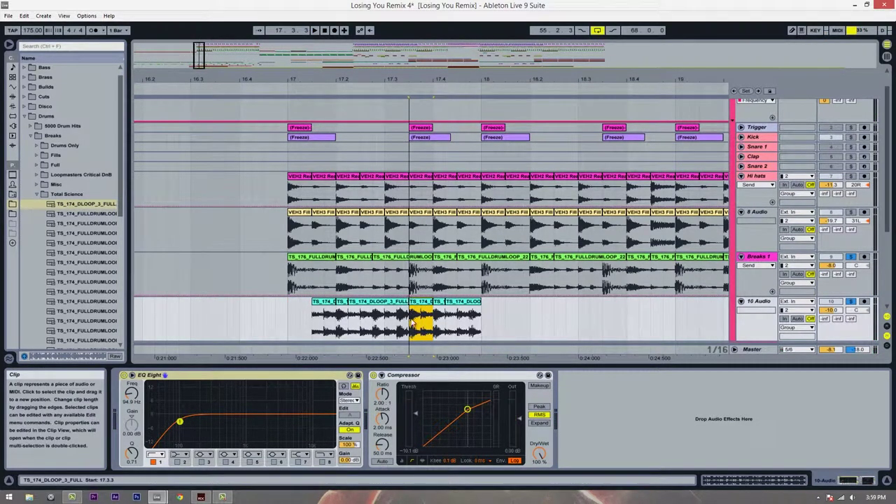
{"action": "left_click", "coordinate": [412, 322]}
{"action": "key", "text": "space"}
{"action": "key", "text": "space"}
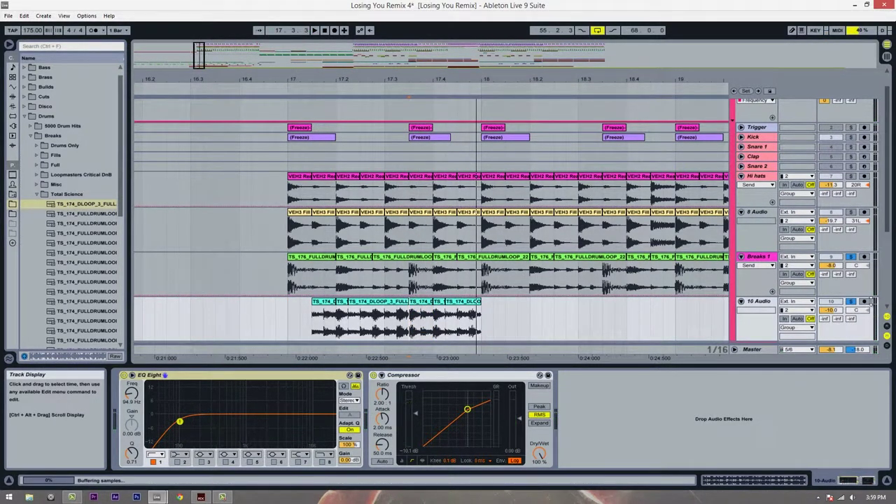
{"action": "key", "text": "space"}
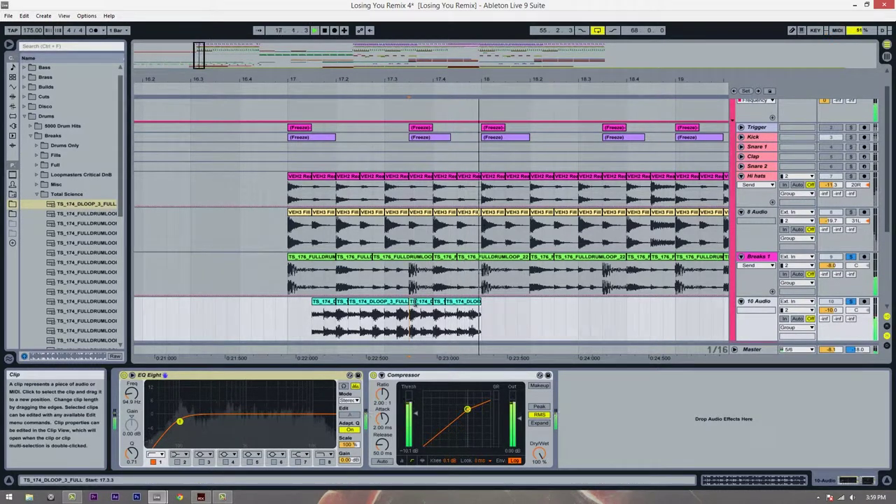
{"action": "key", "text": "space"}
{"action": "left_click_drag", "start_coordinate": [412, 301], "coordinate": [422, 302]}
- Play from 17.4.1, extend the last 10 Audio clip to 18.1.2, and move the added sixteenth to 17.3.3
{"action": "left_click", "coordinate": [436, 328]}
{"action": "key", "text": "space"}
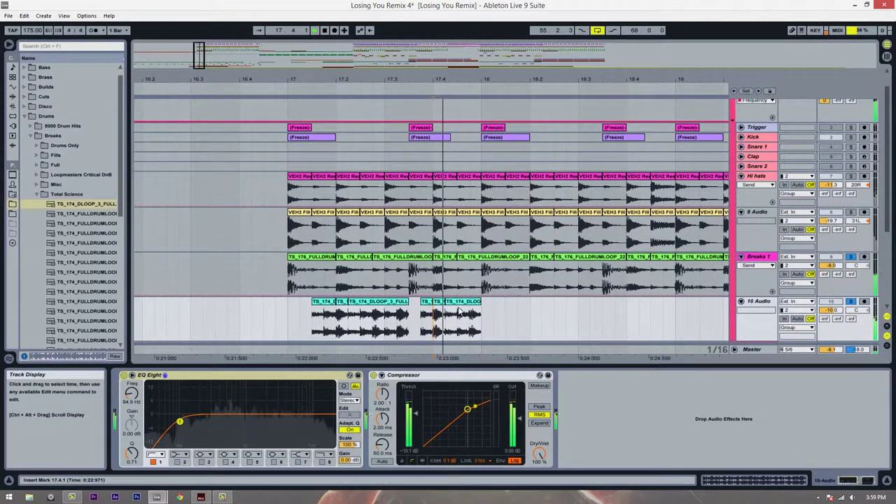
{"action": "key", "text": "space"}
{"action": "left_click_drag", "start_coordinate": [480, 302], "coordinate": [490, 326]}
{"action": "left_click", "coordinate": [412, 313]}
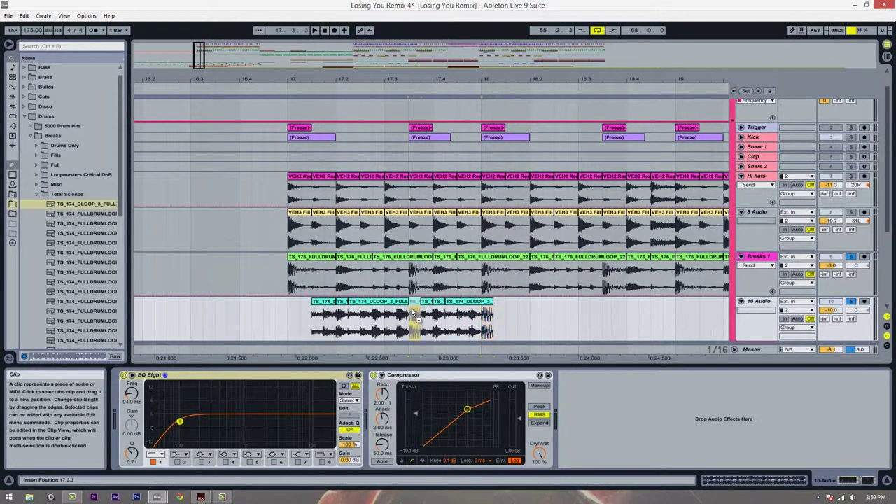
{"action": "left_click", "coordinate": [490, 306]}
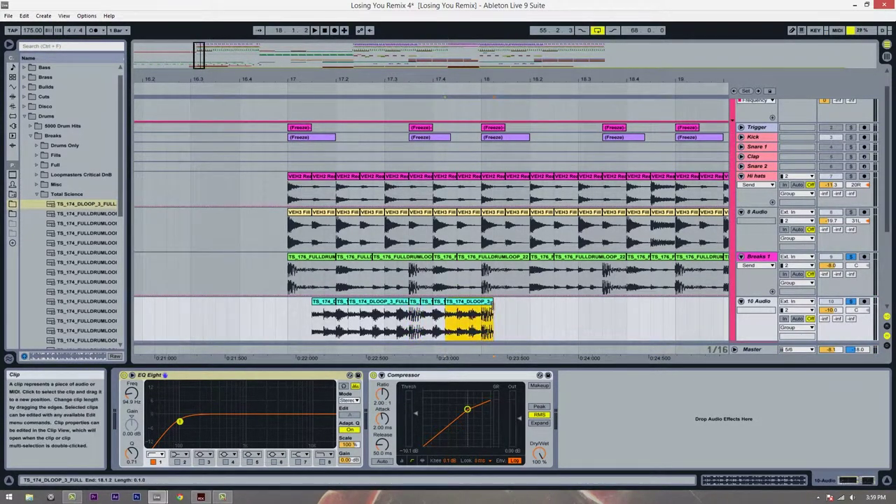
{"action": "left_click", "coordinate": [410, 318]}
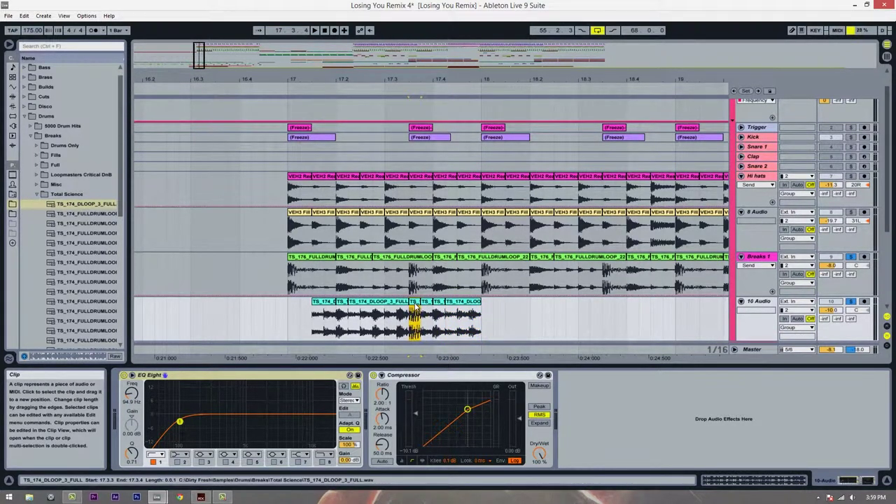
- Place a two-sixteenth slice at 18.1.1 on the 10 Audio track, copy it to 17.1.1, and play from there
{"action": "left_click_drag", "start_coordinate": [414, 308], "coordinate": [496, 308]}
{"action": "left_click", "coordinate": [482, 324]}
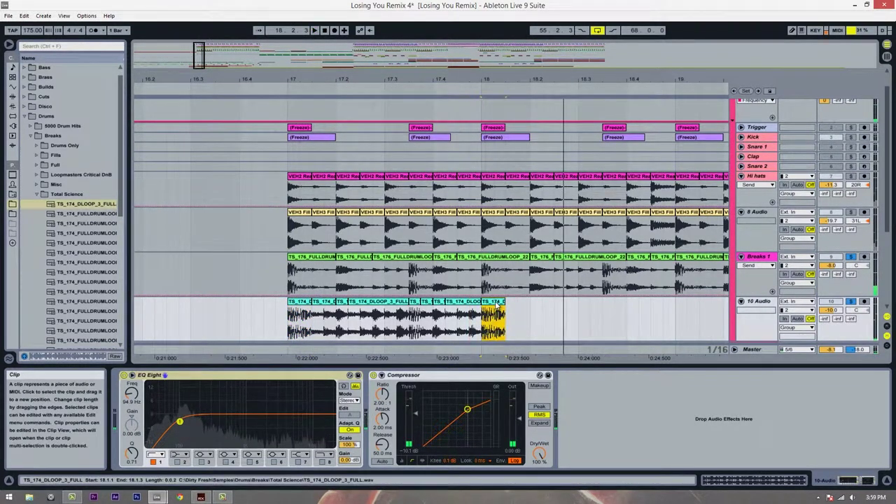
{"action": "left_click", "coordinate": [293, 333]}
{"action": "key", "text": "space"}
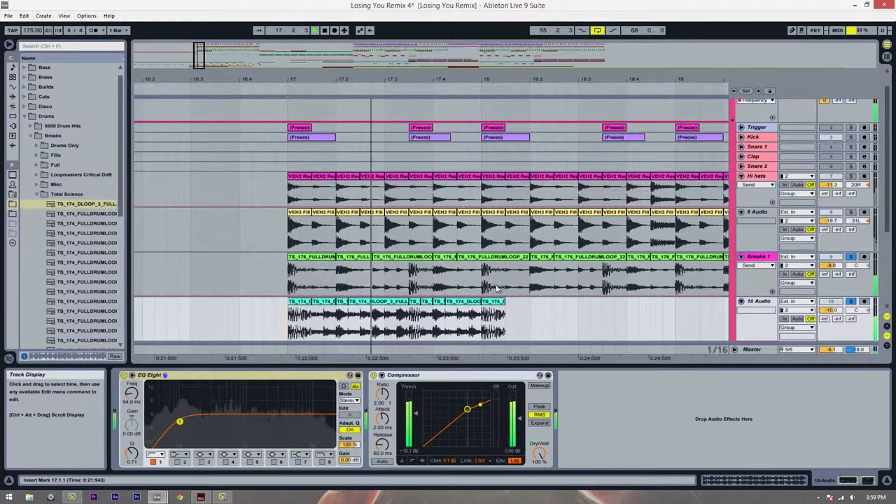
- Remove the slice at 18.1.1, duplicate the 10 Audio bar from 17.1.1 to 18.1.1 into the next bar, and play from 17.1.1
{"action": "left_click", "coordinate": [483, 323]}
{"action": "key", "text": "space"}
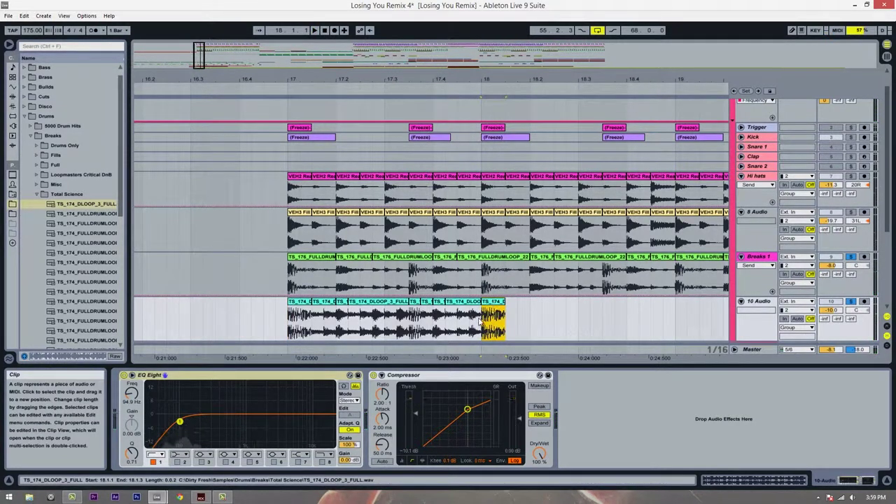
{"action": "left_click_drag", "start_coordinate": [482, 326], "coordinate": [359, 329]}
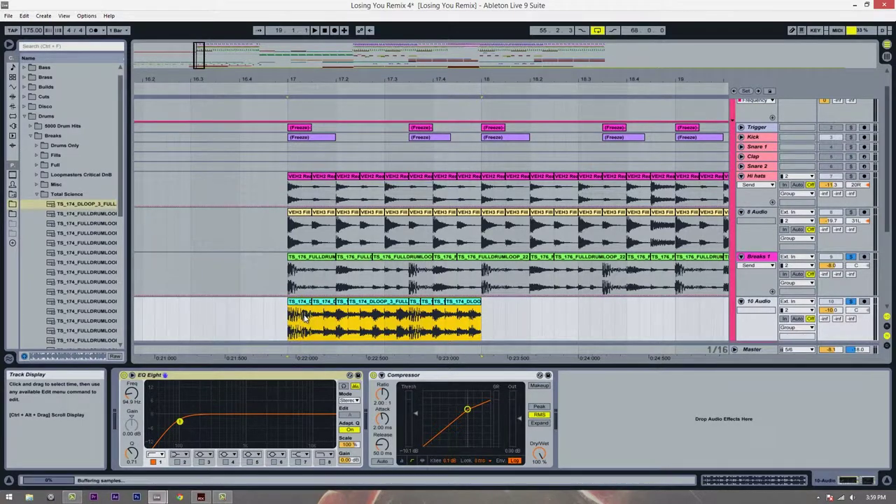
{"action": "key", "text": "ctrl+d"}
{"action": "left_click_drag", "start_coordinate": [493, 79], "coordinate": [497, 84]}
{"action": "key", "text": "space"}
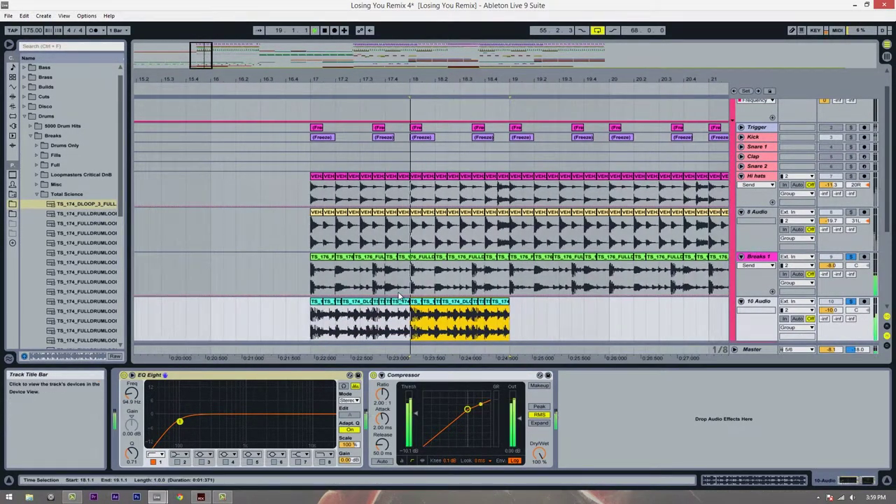
{"action": "key", "text": "space"}
{"action": "left_click", "coordinate": [310, 327]}
{"action": "key", "text": "space"}
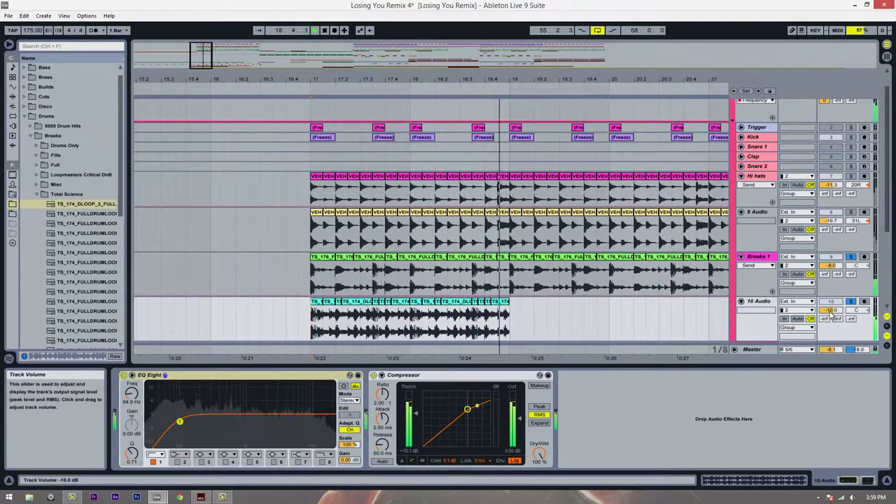
{"action": "key", "text": "space"}
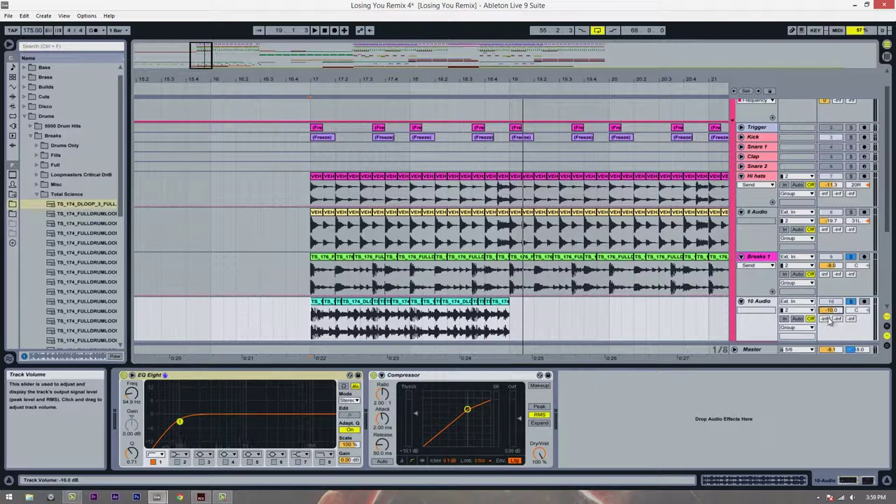
- Lower the 10 Audio track volume to -17.1 dB and check the balance against Breaks 1 on playback
{"action": "left_click_drag", "start_coordinate": [828, 317], "coordinate": [832, 315]}
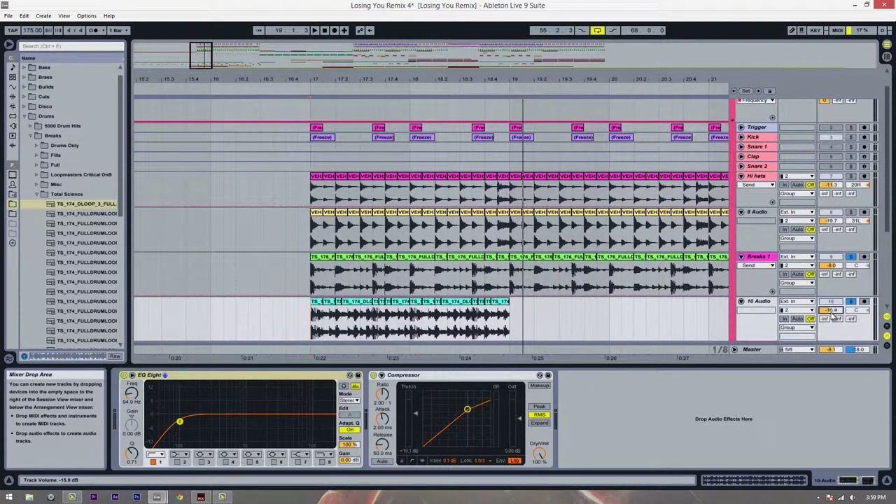
{"action": "key", "text": "space"}
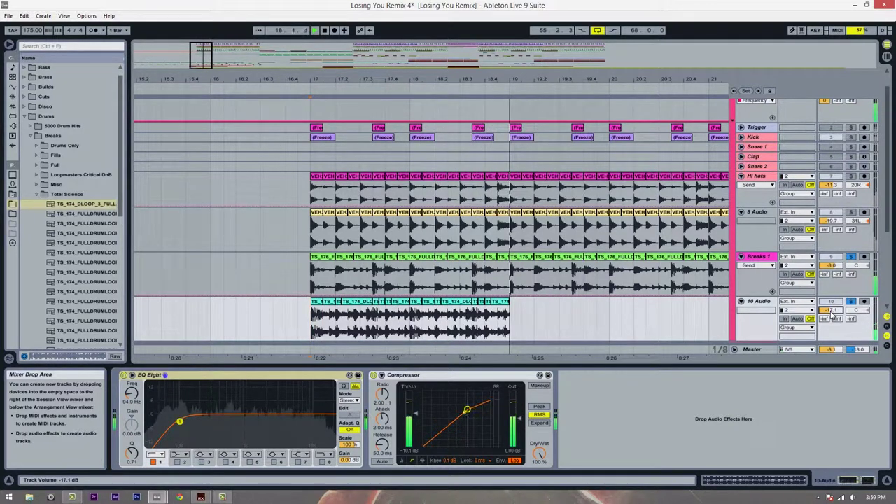
{"action": "key", "text": "space"}
{"action": "key", "text": "space"}
{"action": "key", "text": "space"}
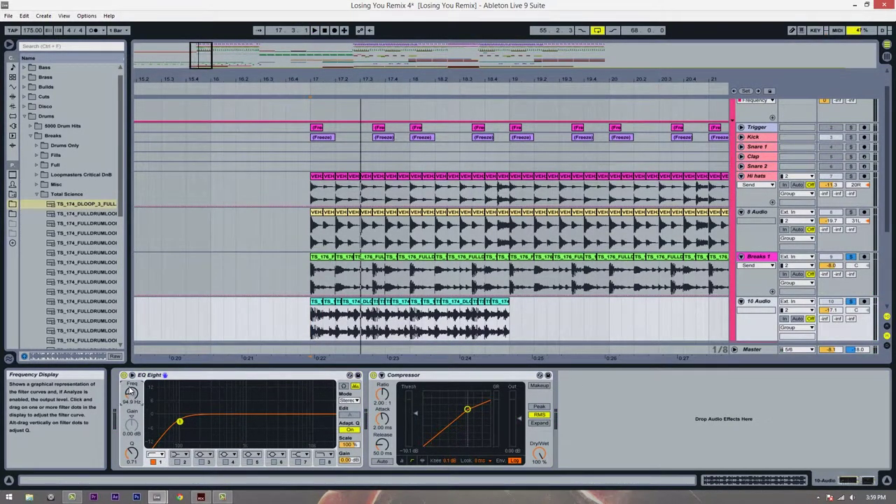
- Raise the low-cut filter frequency in the 10 Audio track's EQ Eight to 188 Hz and play the pattern
{"action": "mouse_move", "coordinate": [129, 392]}
{"action": "left_mouse_down"}
{"action": "mouse_move", "coordinate": [130, 381]}
{"action": "mouse_move", "coordinate": [129, 394]}
{"action": "left_mouse_up"}
{"action": "key", "text": "space"}
{"action": "key", "text": "space"}
{"action": "key", "text": "space"}
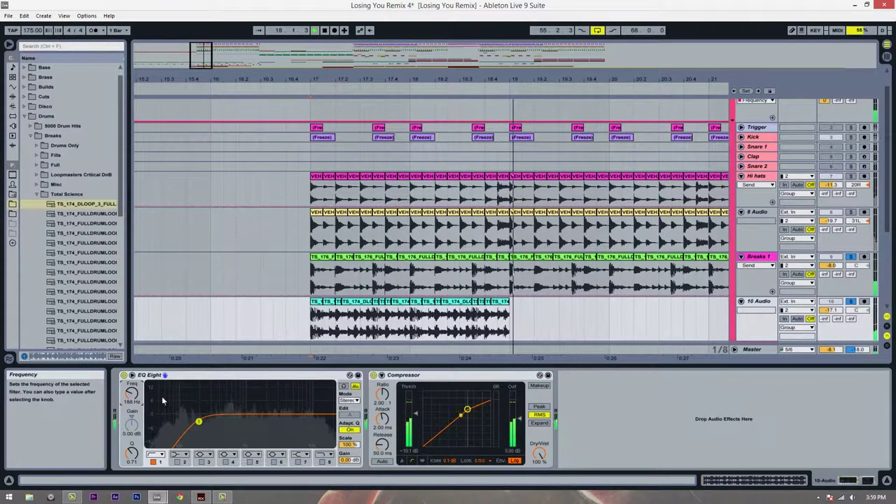
- Enable the high shelf filter 7 in EQ Eight and set it to 4.41 kHz, -5.33 dB gain and Q 0.10 during playback
{"action": "left_click", "coordinate": [299, 463]}
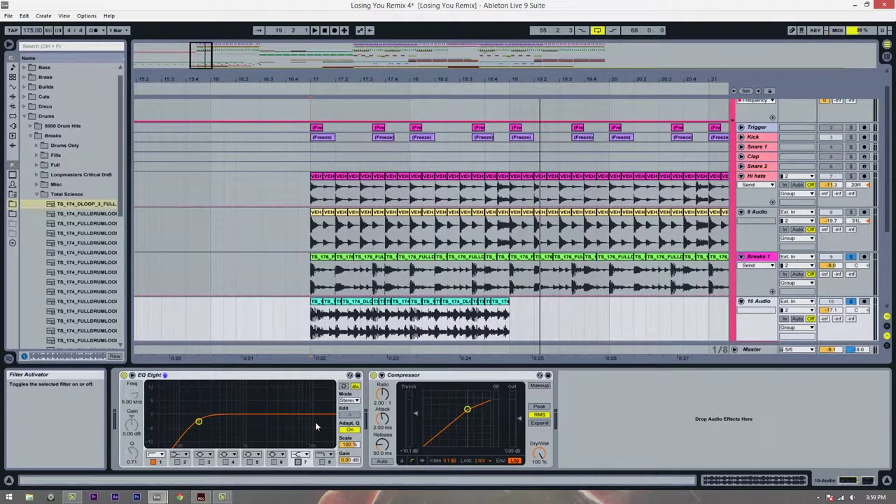
{"action": "left_click", "coordinate": [297, 462]}
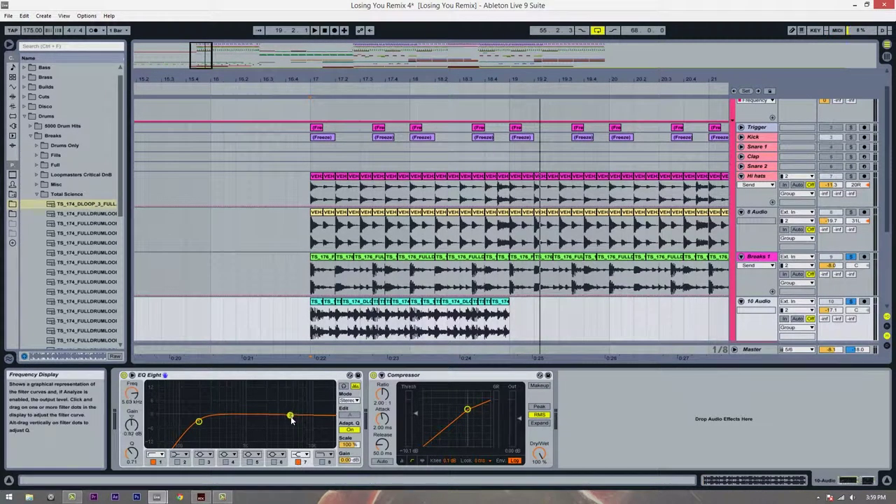
{"action": "key", "text": "space"}
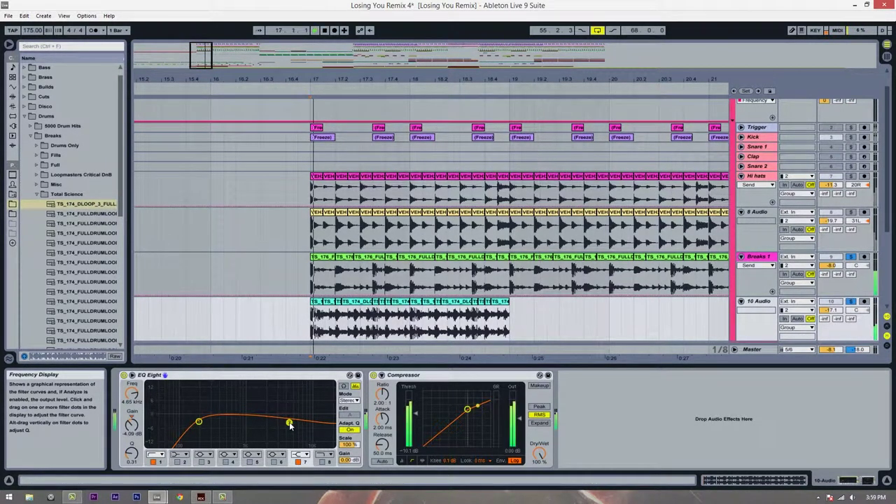
{"action": "mouse_move", "coordinate": [290, 423]}
{"action": "left_mouse_down"}
{"action": "mouse_move", "coordinate": [293, 440]}
{"action": "mouse_move", "coordinate": [300, 434]}
{"action": "left_mouse_up"}
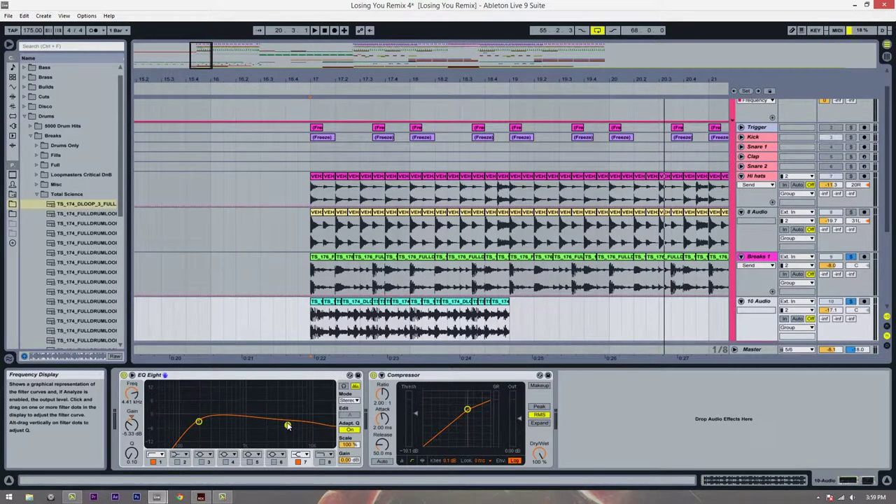
- Try the high-cut filter 8 in EQ Eight at 22.0 kHz during playback
{"action": "left_click", "coordinate": [321, 462]}
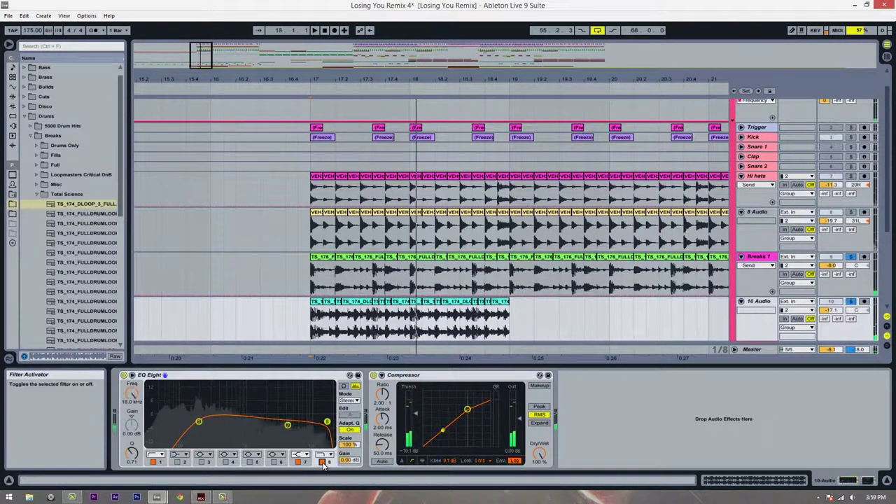
{"action": "left_click_drag", "start_coordinate": [135, 395], "coordinate": [135, 382]}
{"action": "key", "text": "space"}
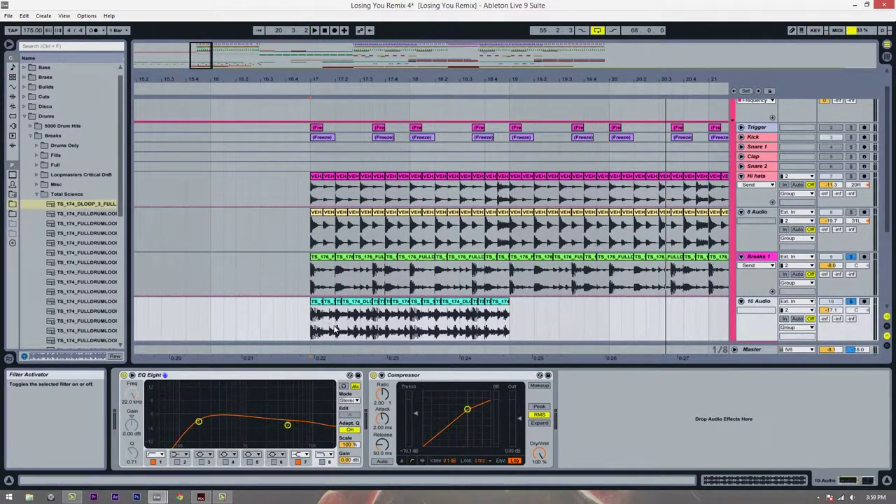
- Solo the Drums group and play the full drum pattern from 17.1.1
{"action": "left_click", "coordinate": [305, 280]}
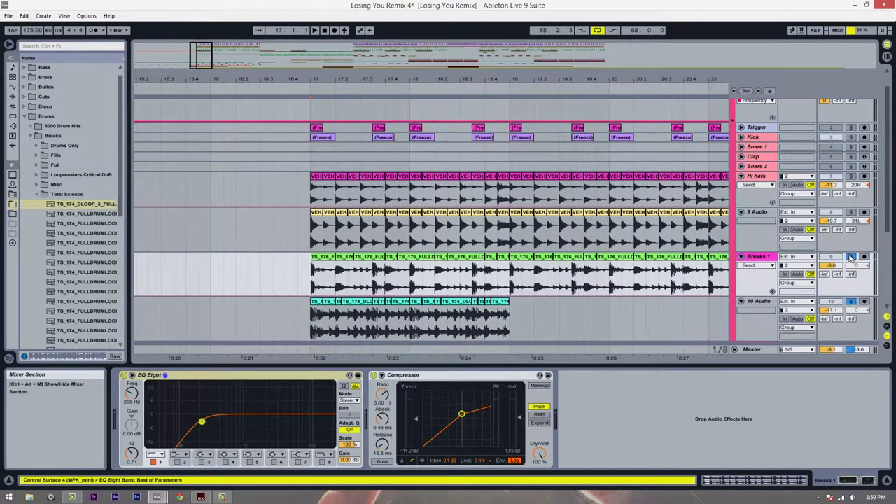
{"action": "scroll", "coordinate": [840, 210], "scroll_direction": "up", "scroll_amount": 1}
{"action": "left_click", "coordinate": [851, 104]}
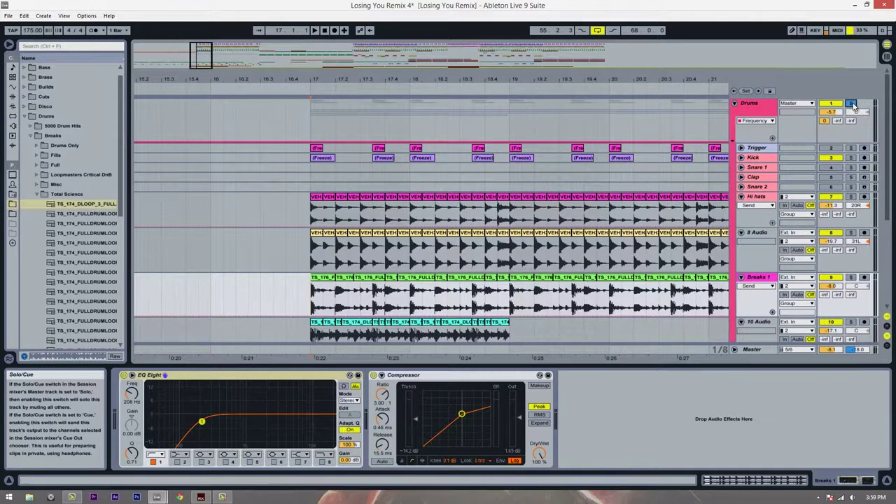
{"action": "key", "text": "space"}
{"action": "scroll", "coordinate": [515, 215], "scroll_direction": "down", "scroll_amount": 2}
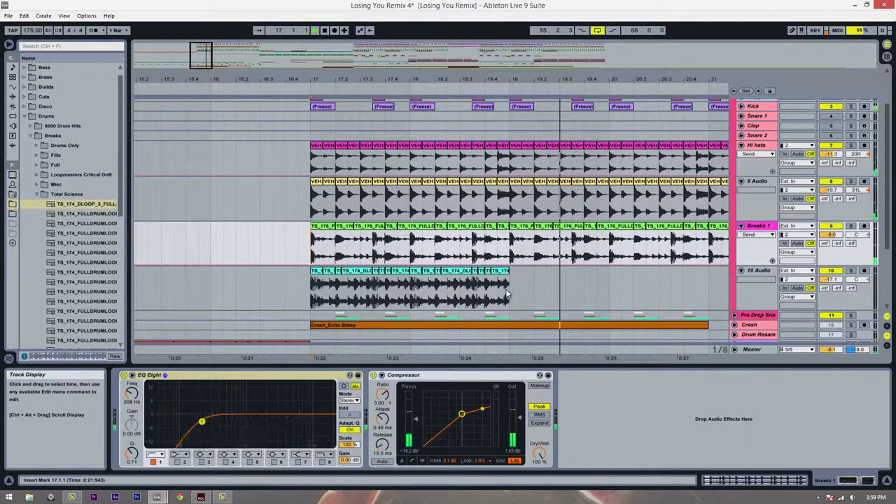
{"action": "key", "text": "space"}
- Solo the Pre Drop Snare track and play the drums from 17.1.1, moving the insert mark to the 10 Audio track
{"action": "left_click", "coordinate": [851, 314]}
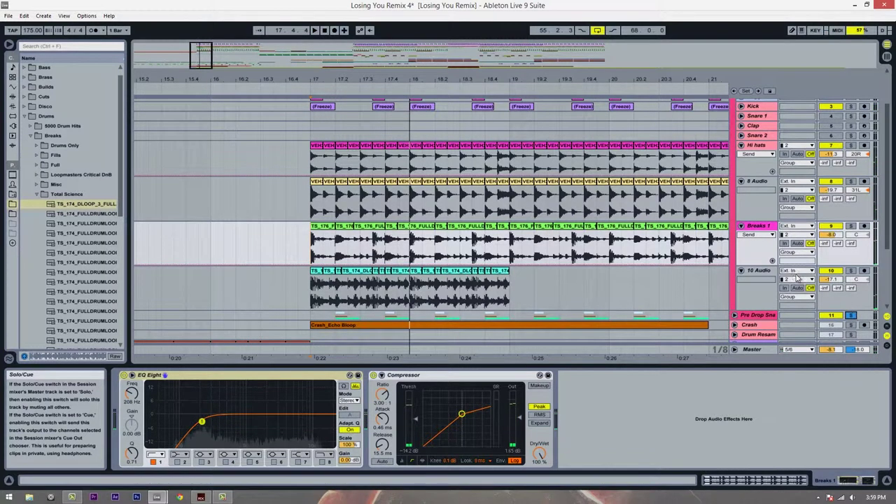
{"action": "key", "text": "space"}
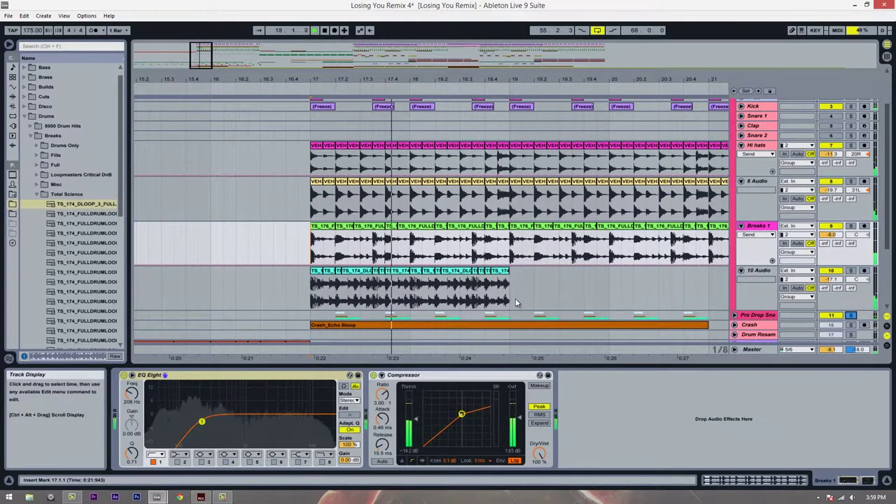
{"action": "key", "text": "space"}
{"action": "left_click", "coordinate": [315, 303]}
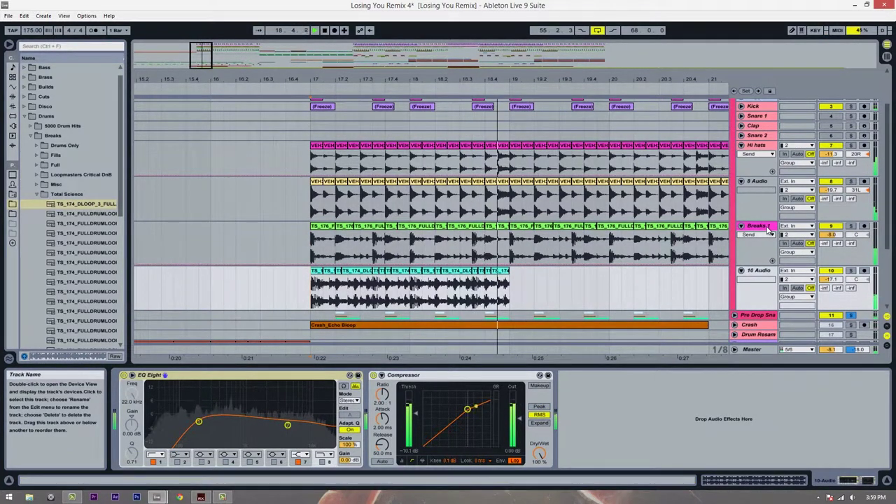
- Solo the 10 Audio track to hear it alone, release the solo, and play it with all tracks
{"action": "left_click", "coordinate": [850, 271]}
{"action": "key", "text": "space"}
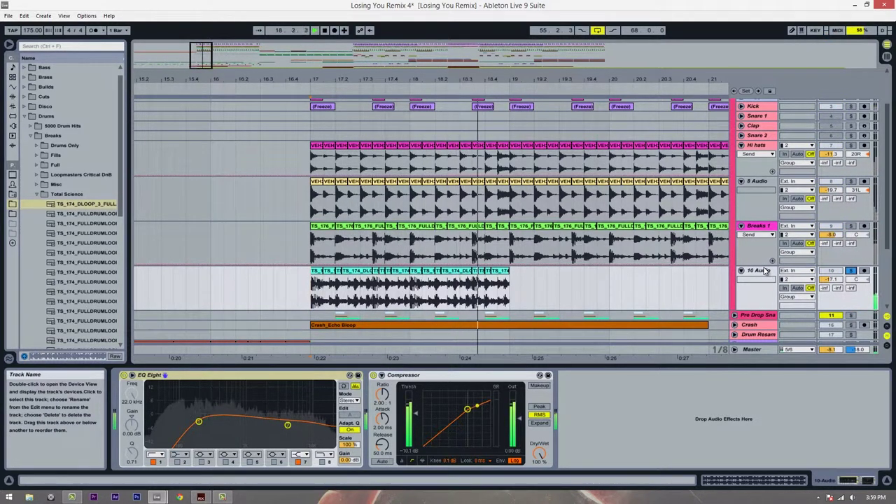
{"action": "left_click", "coordinate": [850, 271]}
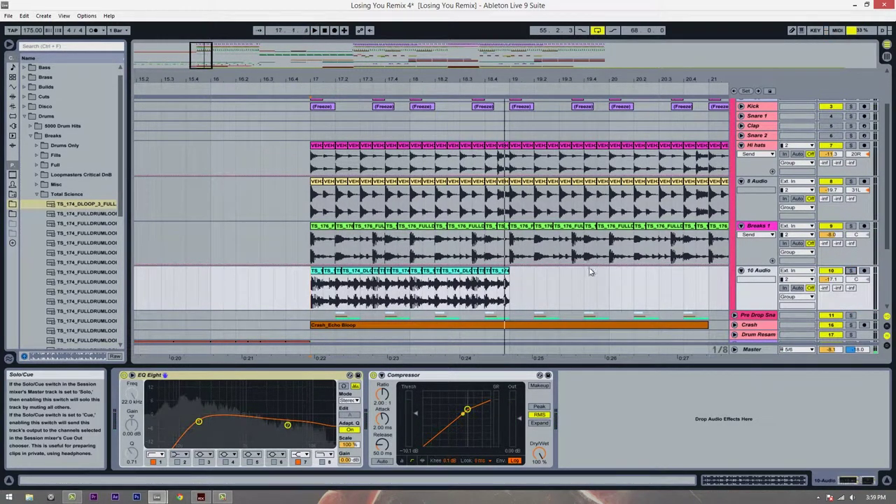
{"action": "key", "text": "space"}
{"action": "scroll", "coordinate": [789, 200], "scroll_direction": "up", "scroll_amount": 2}
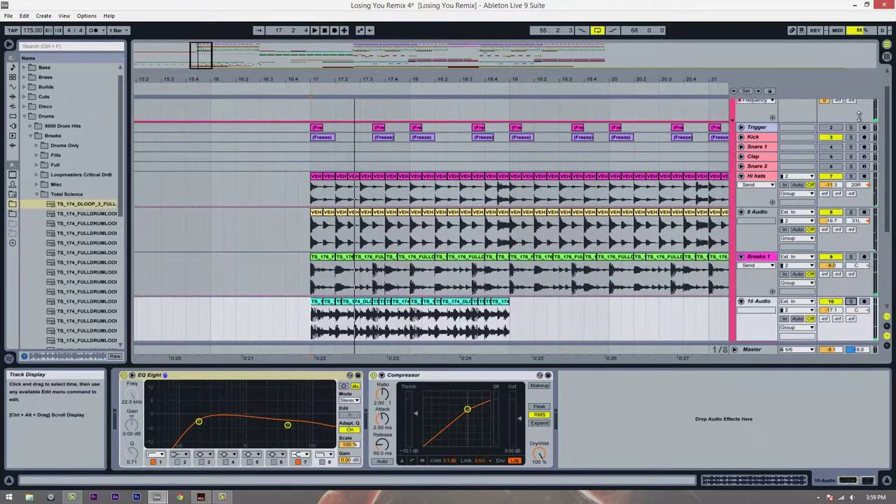
- Solo the Drums group and play the drum pattern from 17.1.1
{"action": "scroll", "coordinate": [841, 143], "scroll_direction": "up", "scroll_amount": 1}
{"action": "key", "text": "space"}
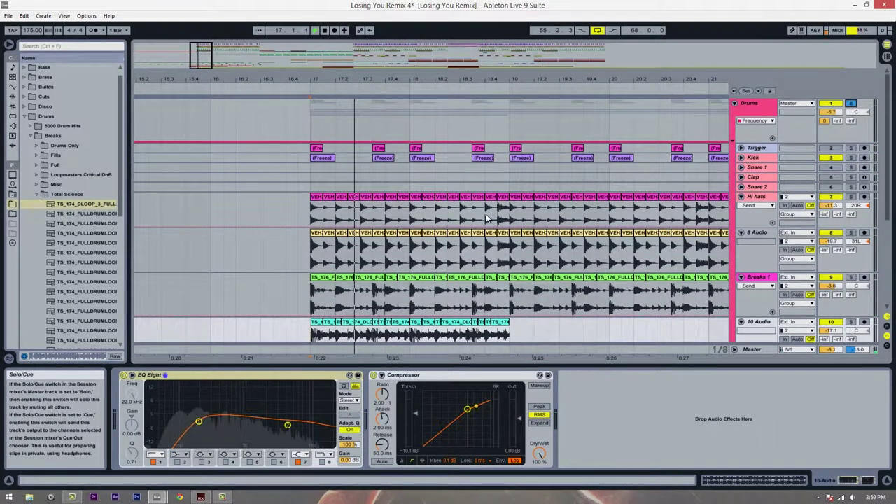
{"action": "scroll", "coordinate": [418, 260], "scroll_direction": "down", "scroll_amount": 3}
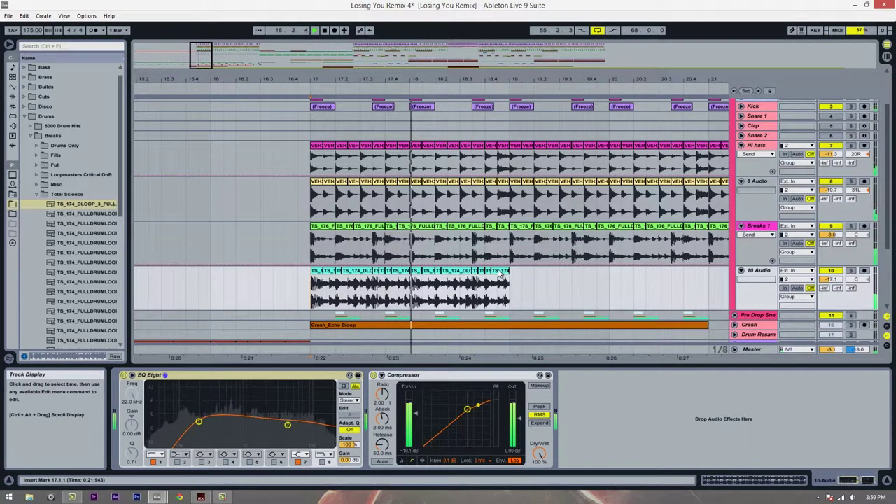
{"action": "key", "text": "space"}
- Delete the 10 Audio break slices starting at 17.1.1, 17.3.3, 18.1.1 and 18.3.3
{"action": "left_click", "coordinate": [318, 273]}
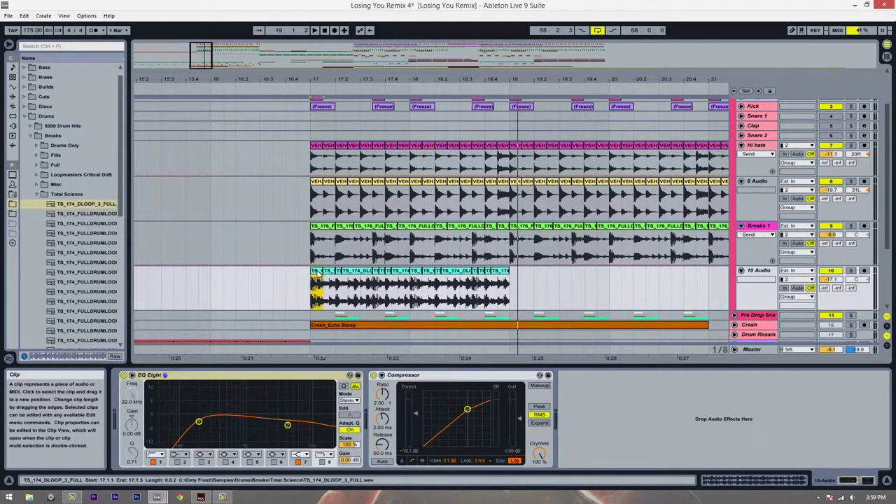
{"action": "key", "text": "Delete"}
{"action": "left_click", "coordinate": [375, 276]}
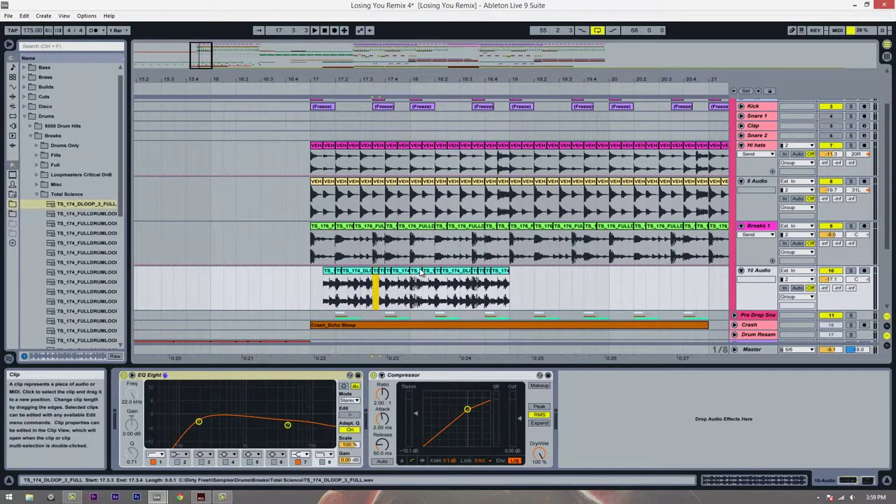
{"action": "key", "text": "Delete"}
{"action": "left_click", "coordinate": [416, 276]}
{"action": "key", "text": "Delete"}
{"action": "left_click", "coordinate": [477, 276]}
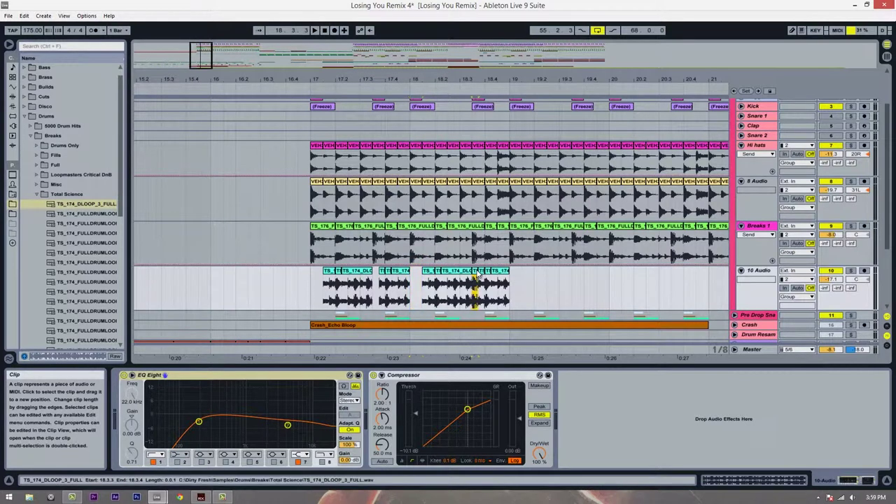
{"action": "key", "text": "Delete"}
- Play the thinned-out drum pattern from 17.1.1 and solo the Pre Drop Snare track along with the drums
{"action": "left_click", "coordinate": [310, 303]}
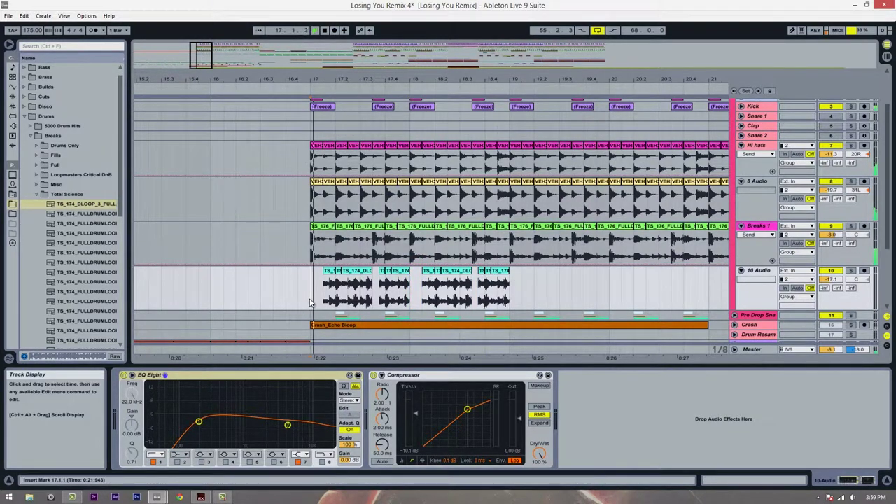
{"action": "key", "text": "space"}
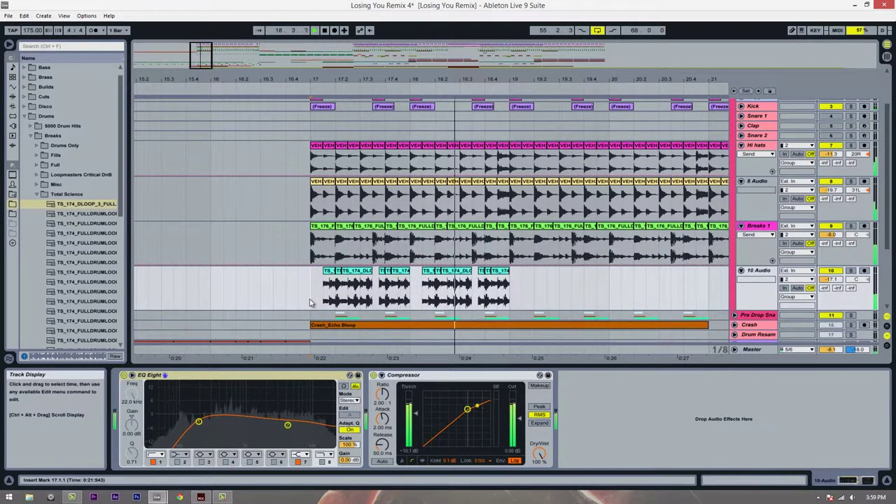
{"action": "key", "text": "space"}
{"action": "key", "text": "space"}
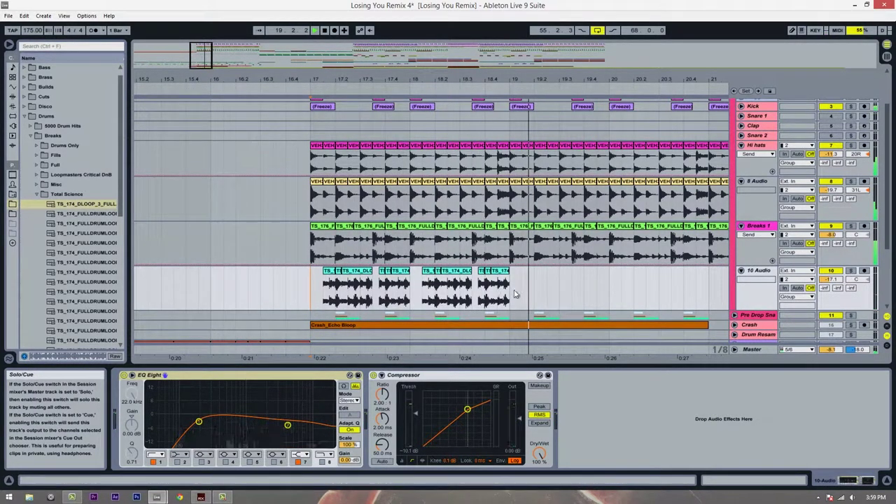
{"action": "key", "text": "space"}
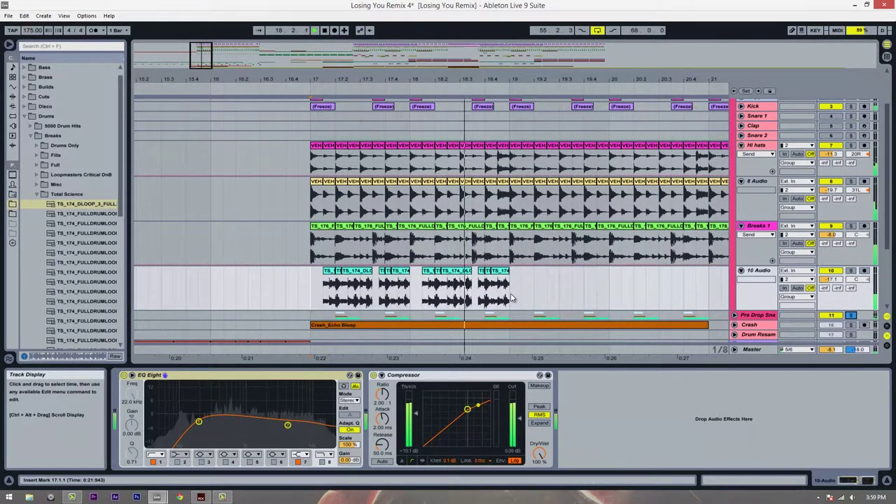
- Duplicate the two-bar chopped break on 10 Audio from 17.1.1 to 19.1.1 and play the copy
{"action": "left_click_drag", "start_coordinate": [511, 298], "coordinate": [323, 297]}
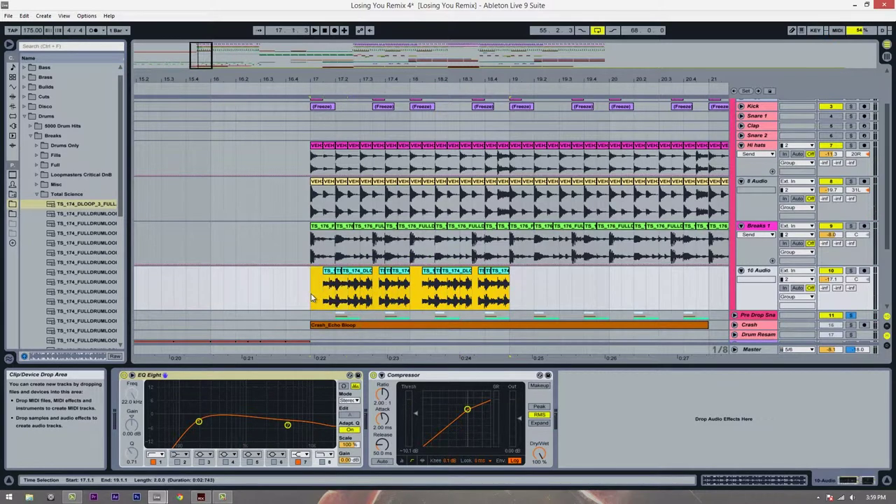
{"action": "key", "text": "ctrl+d"}
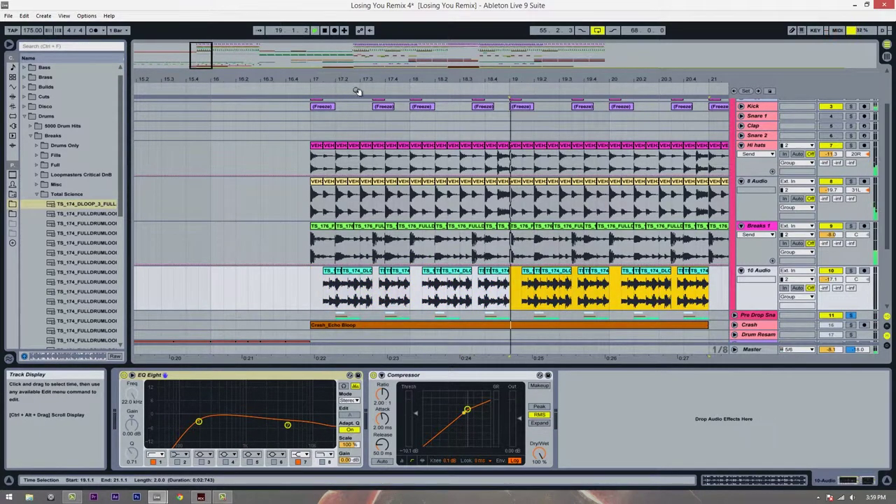
{"action": "left_click", "coordinate": [404, 87]}
{"action": "left_click_drag", "start_coordinate": [410, 81], "coordinate": [408, 42]}
- Duplicate the four-bar 10 Audio section from 17.1.1 to 21.1.1 three times, filling the track up to bar 33
{"action": "left_click", "coordinate": [184, 95]}
{"action": "left_click_drag", "start_coordinate": [184, 95], "coordinate": [221, 292]}
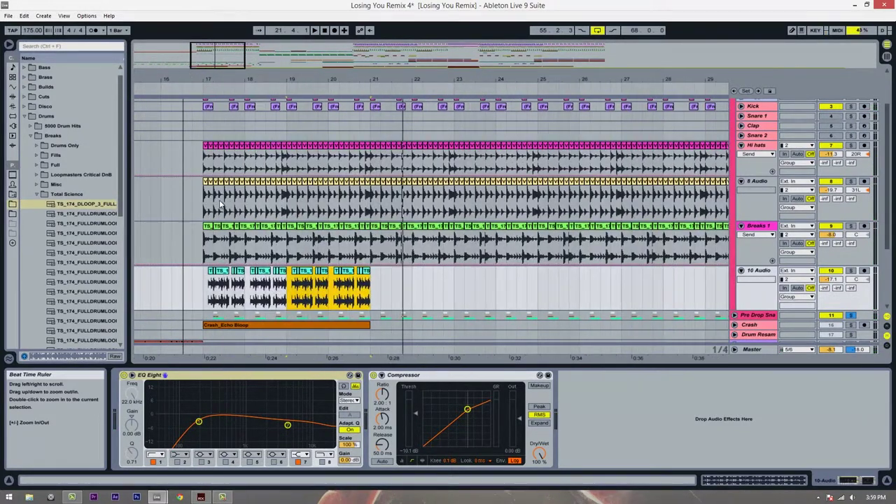
{"action": "left_click", "coordinate": [203, 302], "text": "shift"}
{"action": "key", "text": "ctrl+d"}
{"action": "left_click_drag", "start_coordinate": [579, 80], "coordinate": [498, 79]}
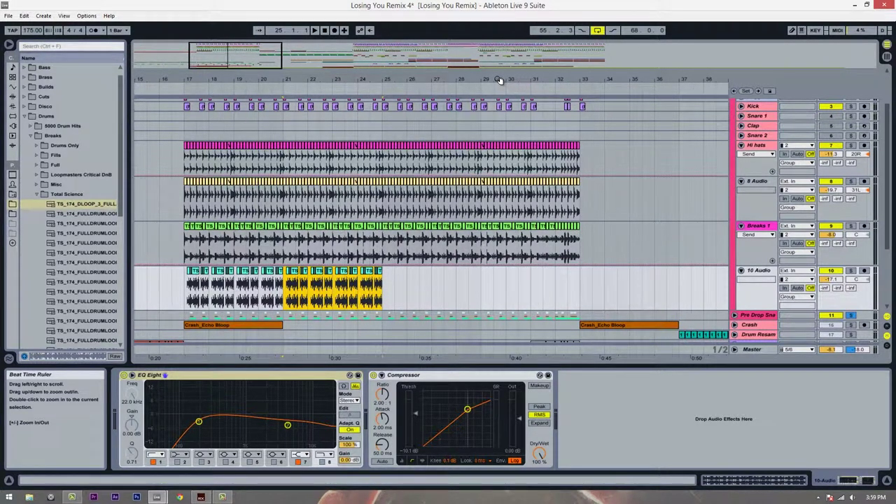
{"action": "key", "text": "ctrl+d"}
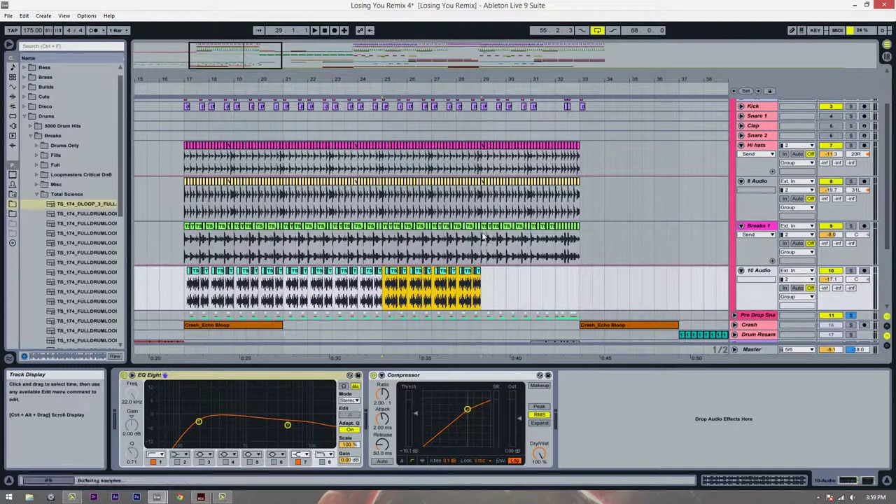
{"action": "key", "text": "ctrl+d"}
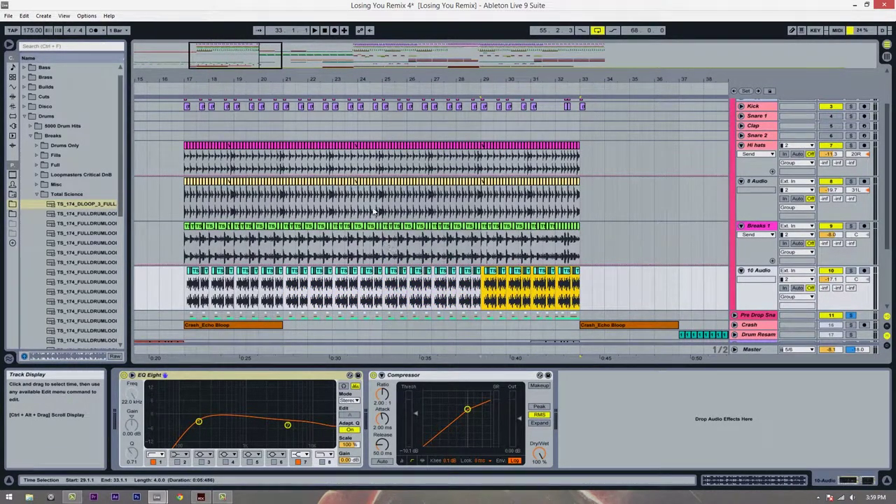
- Release the solo on Pre Drop Snare and play the full arrangement from 14.1.1 into the drop
{"action": "left_click", "coordinate": [185, 295]}
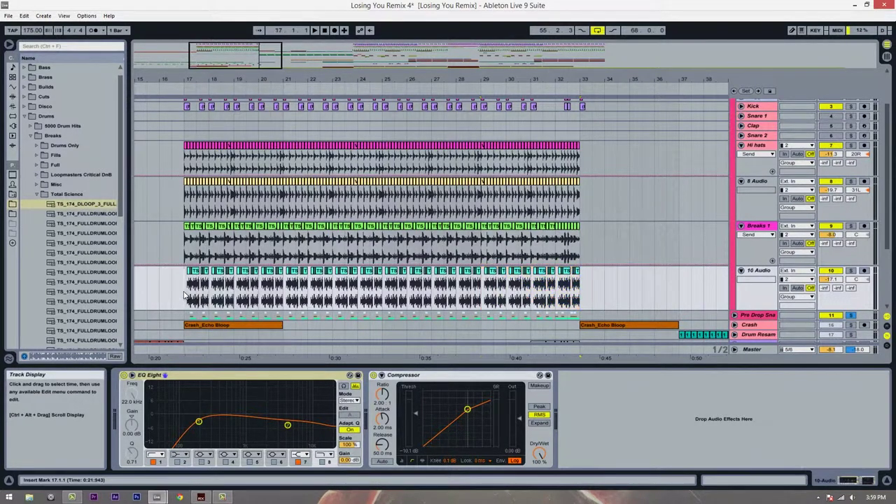
{"action": "left_click_drag", "start_coordinate": [184, 79], "coordinate": [183, 78]}
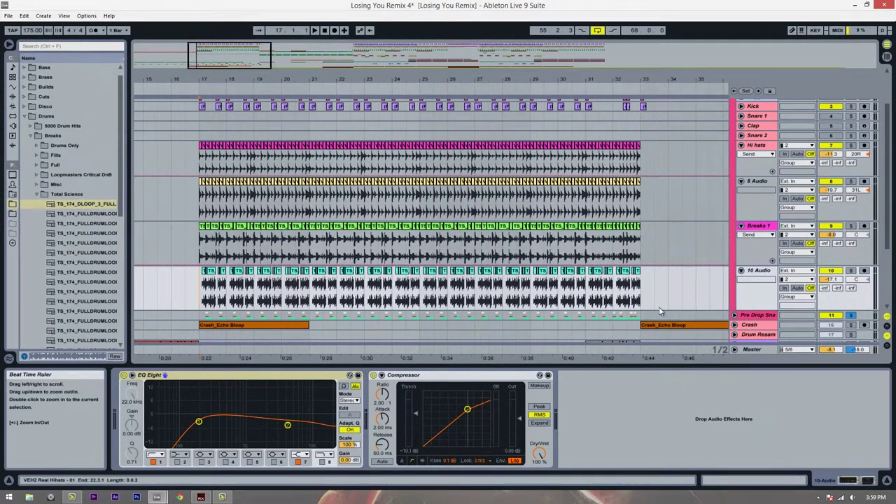
{"action": "left_click", "coordinate": [851, 316]}
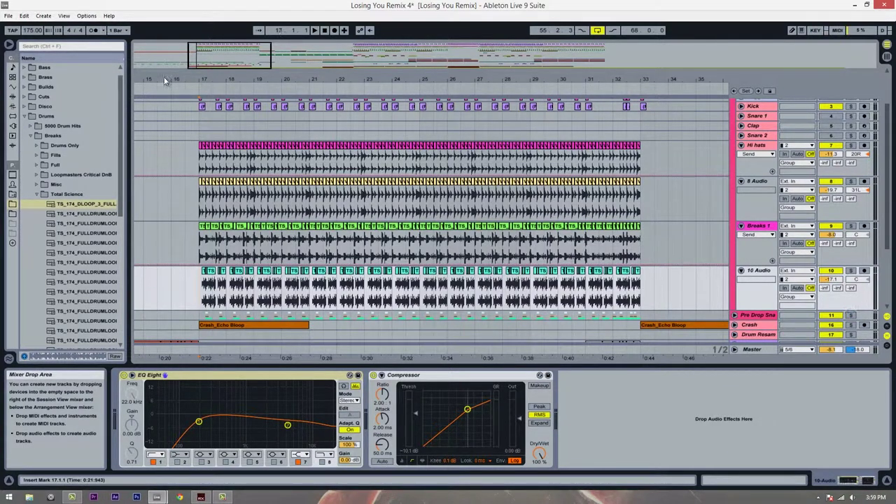
{"action": "left_click_drag", "start_coordinate": [166, 80], "coordinate": [265, 80]}
{"action": "left_click", "coordinate": [235, 278]}
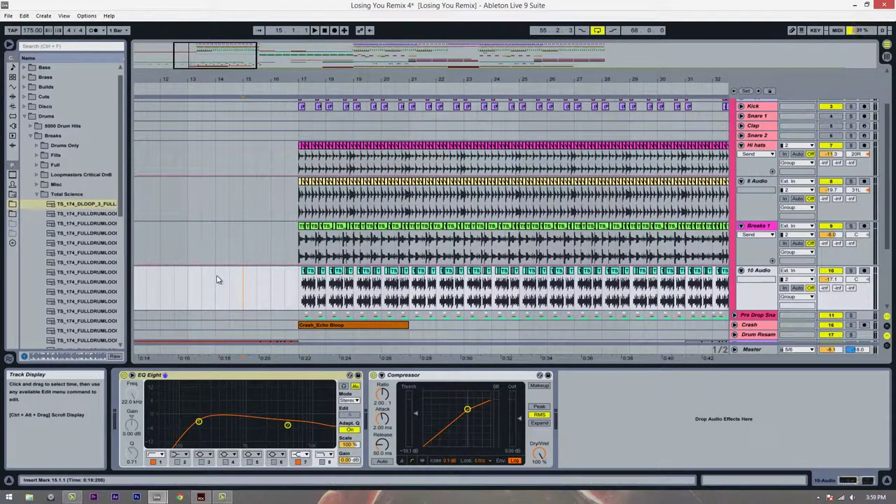
{"action": "left_click", "coordinate": [216, 280]}
{"action": "key", "text": "space"}
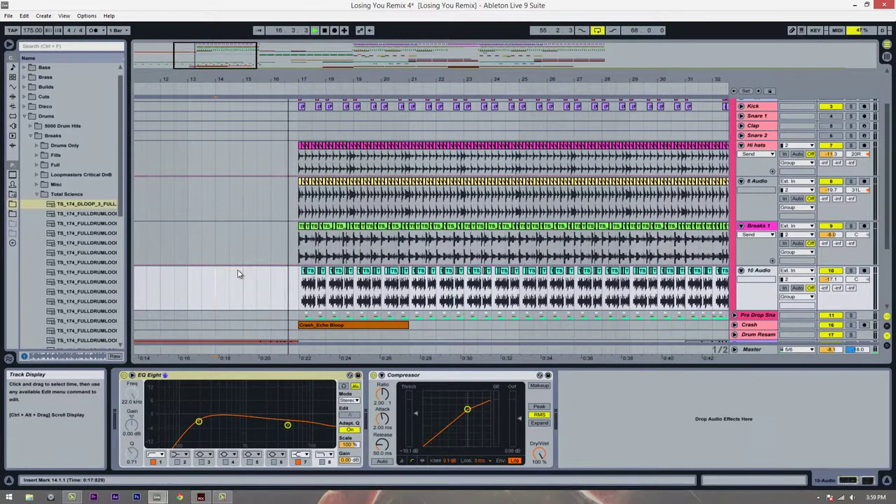
{"action": "scroll", "coordinate": [238, 273], "scroll_direction": "down", "scroll_amount": 3}
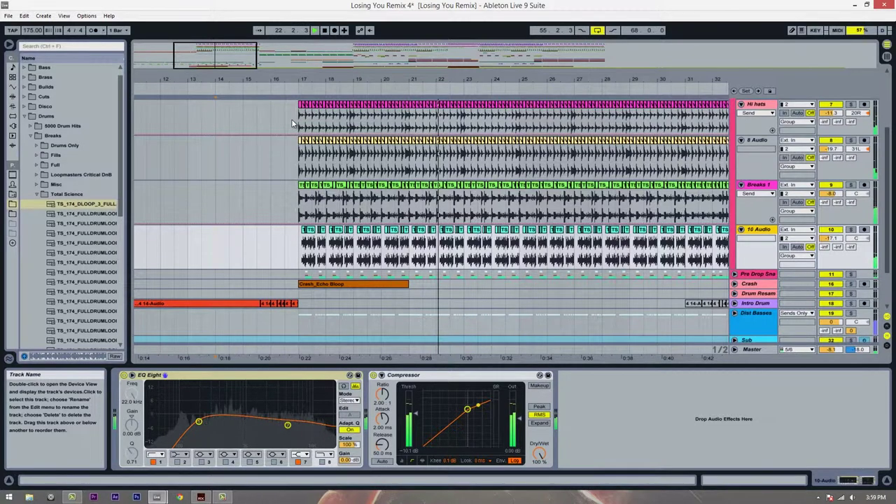
{"action": "left_click_drag", "start_coordinate": [322, 79], "coordinate": [322, 80]}
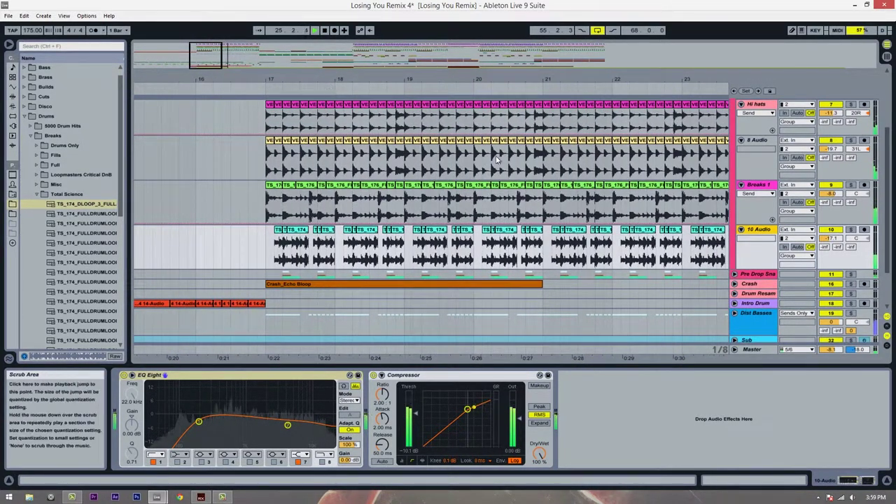
- Solo 10 Audio, enable EQ Eight filter 5 and deepen its cut to -15.0 dB at about 1.32 kHz while playing from 17.1.1
{"action": "left_click", "coordinate": [851, 231]}
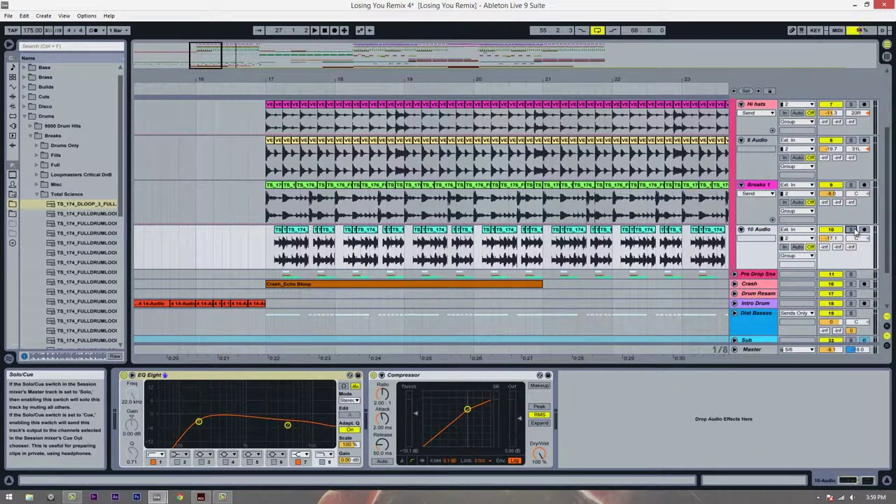
{"action": "left_click", "coordinate": [250, 462]}
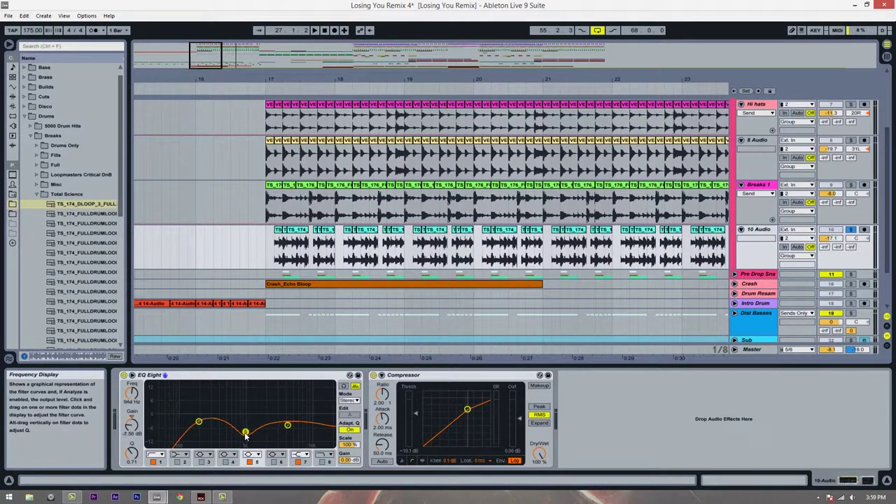
{"action": "key", "text": "space"}
{"action": "left_click", "coordinate": [266, 259]}
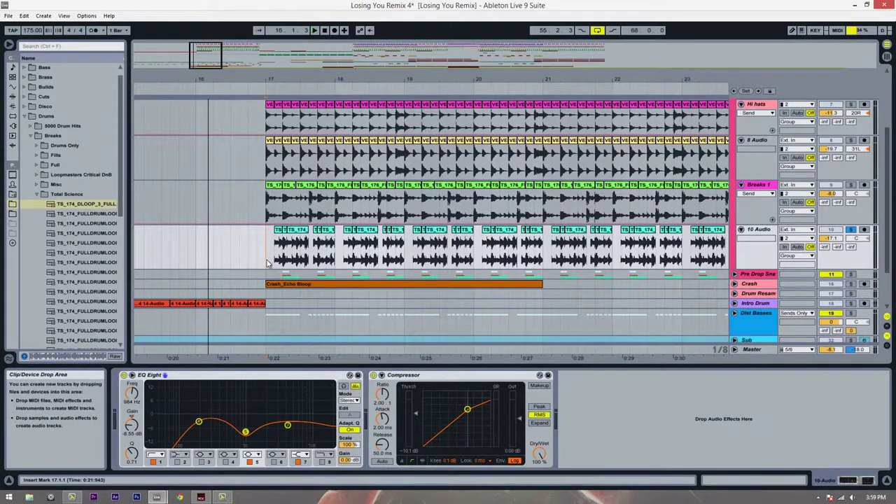
{"action": "mouse_move", "coordinate": [249, 434]}
{"action": "left_mouse_down"}
{"action": "mouse_move", "coordinate": [279, 430]}
{"action": "mouse_move", "coordinate": [231, 444]}
{"action": "mouse_move", "coordinate": [252, 441]}
{"action": "left_mouse_up"}
- Change EQ Eight filter 5 to a notch near 966 Hz and set filter 7 to 4.41 kHz and -4.09 dB during playback
{"action": "left_click", "coordinate": [250, 454]}
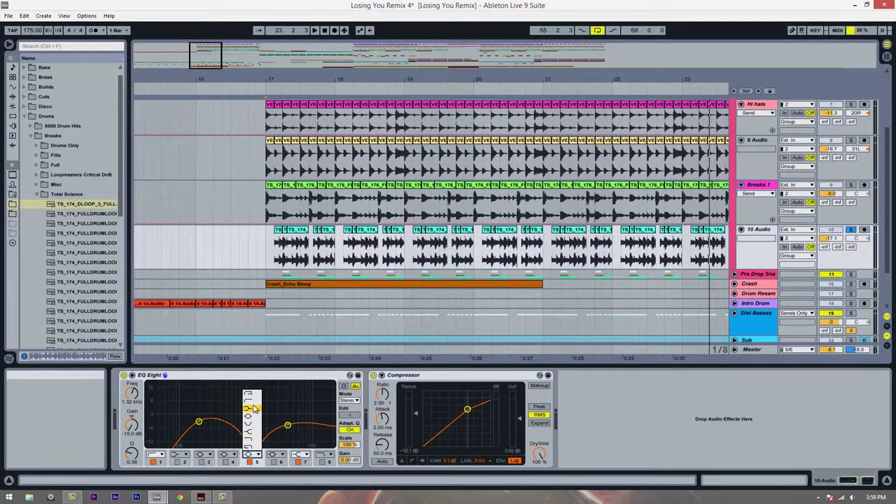
{"action": "left_click", "coordinate": [254, 424]}
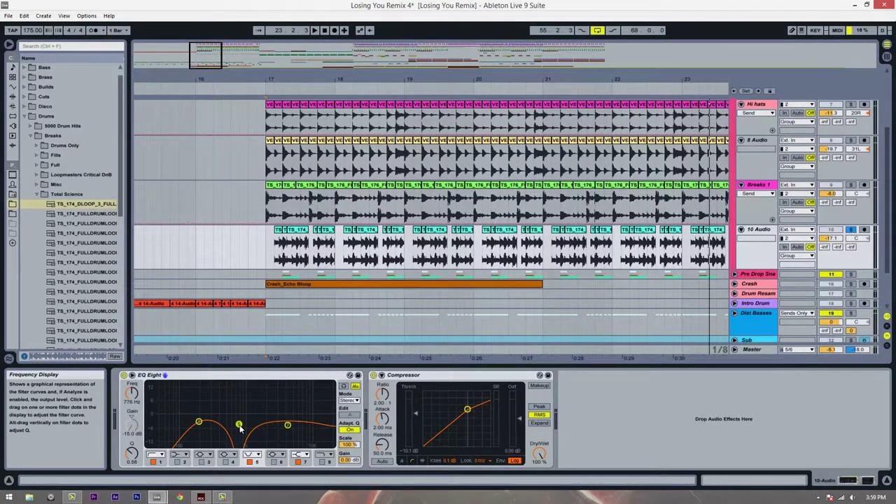
{"action": "key", "text": "space"}
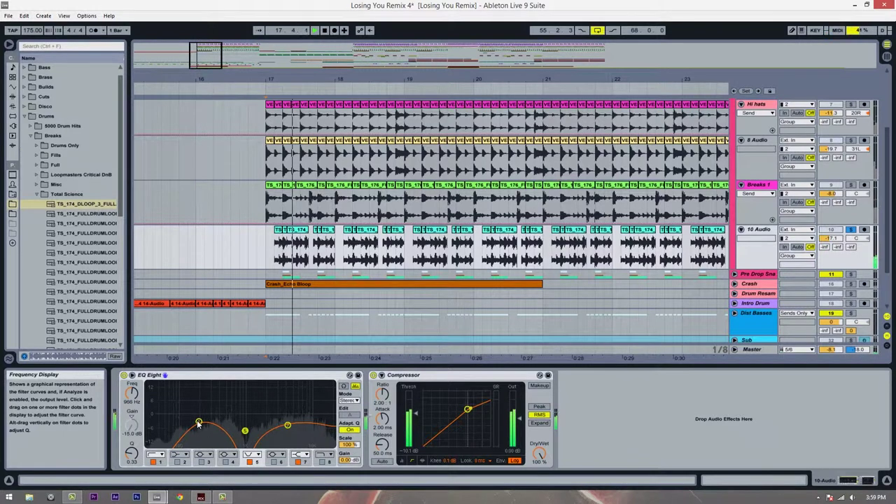
{"action": "left_click_drag", "start_coordinate": [198, 422], "coordinate": [241, 431]}
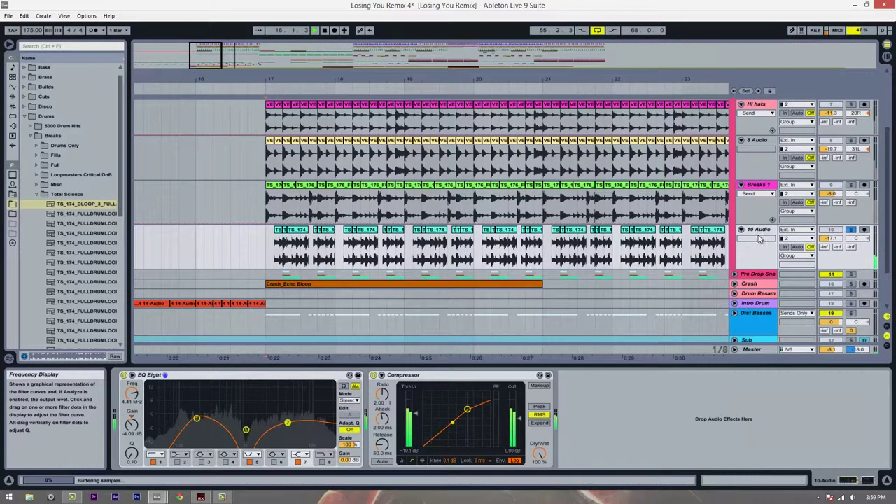
- Release the 10 Audio solo and play the whole mix from 16.1.3
{"action": "left_click", "coordinate": [224, 223]}
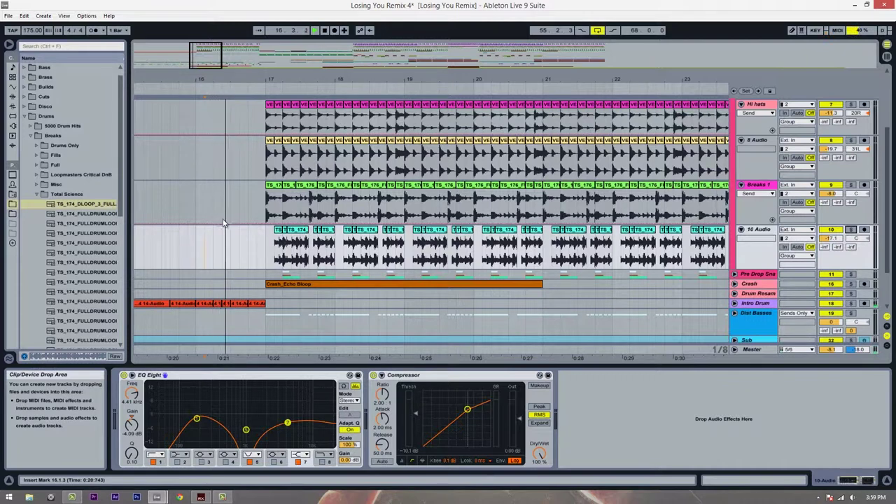
{"action": "key", "text": "space"}
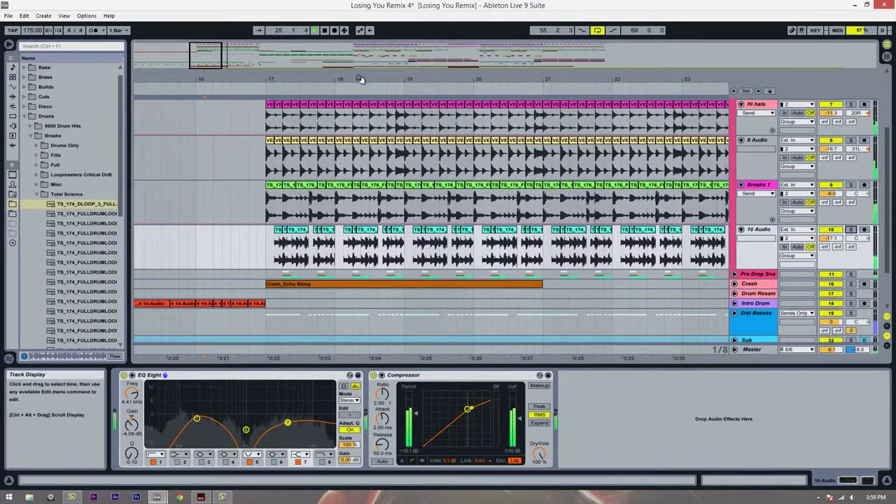
{"action": "mouse_move", "coordinate": [361, 79]}
{"action": "left_mouse_down"}
{"action": "mouse_move", "coordinate": [329, 80]}
{"action": "mouse_move", "coordinate": [380, 80]}
{"action": "mouse_move", "coordinate": [371, 79]}
{"action": "left_mouse_up"}
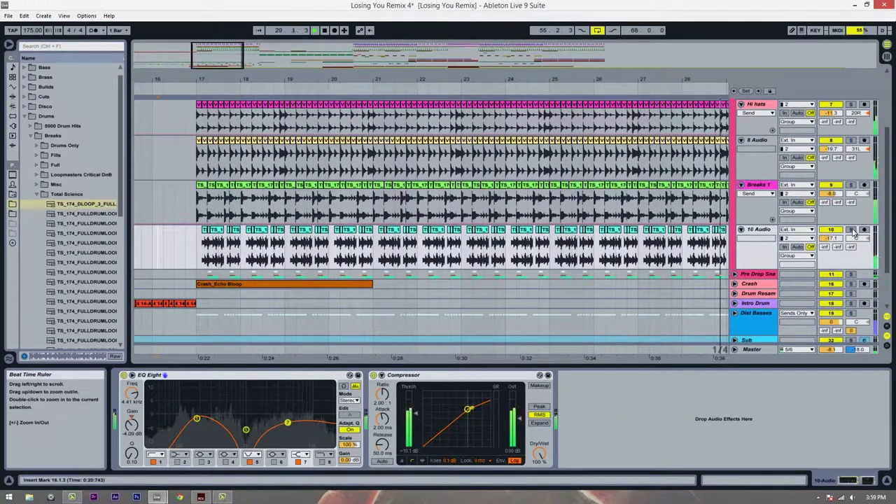
- Solo the Drums group again and play the layered pattern from 17.1.1 with the new EQ
{"action": "scroll", "coordinate": [858, 139], "scroll_direction": "up", "scroll_amount": 5}
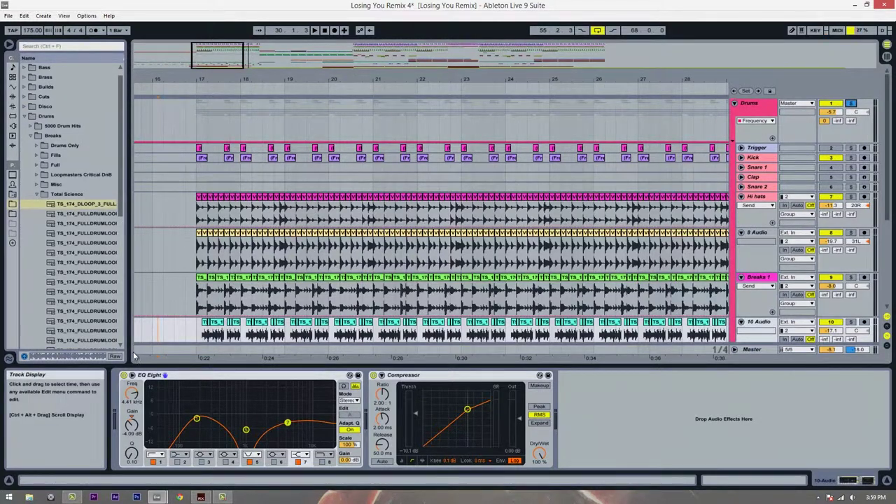
{"action": "scroll", "coordinate": [198, 265], "scroll_direction": "down", "scroll_amount": 5}
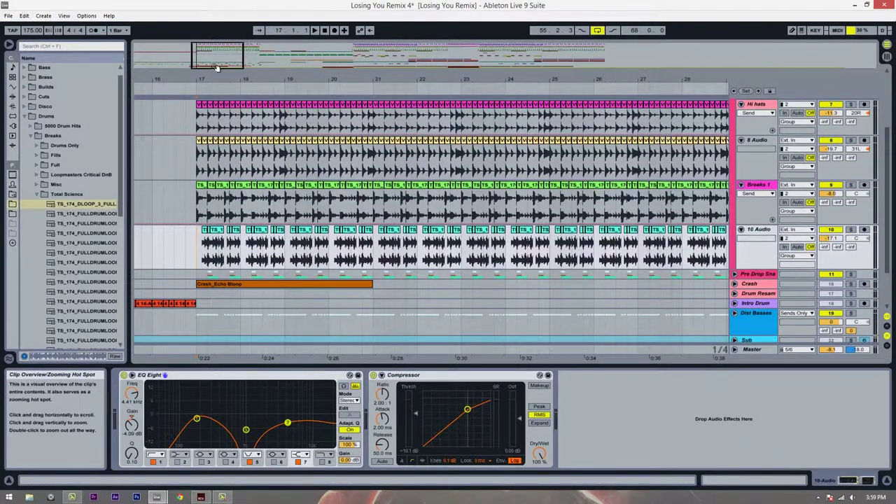
{"action": "left_click_drag", "start_coordinate": [206, 80], "coordinate": [224, 90]}
{"action": "key", "text": "space"}
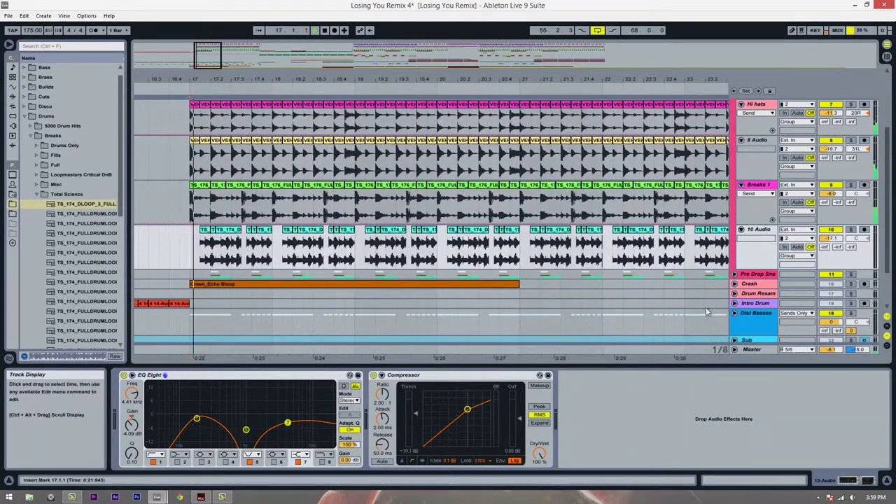
- Unfold the Pre Drop snare group and solo it with the other drums while the pattern plays
{"action": "left_click", "coordinate": [734, 275]}
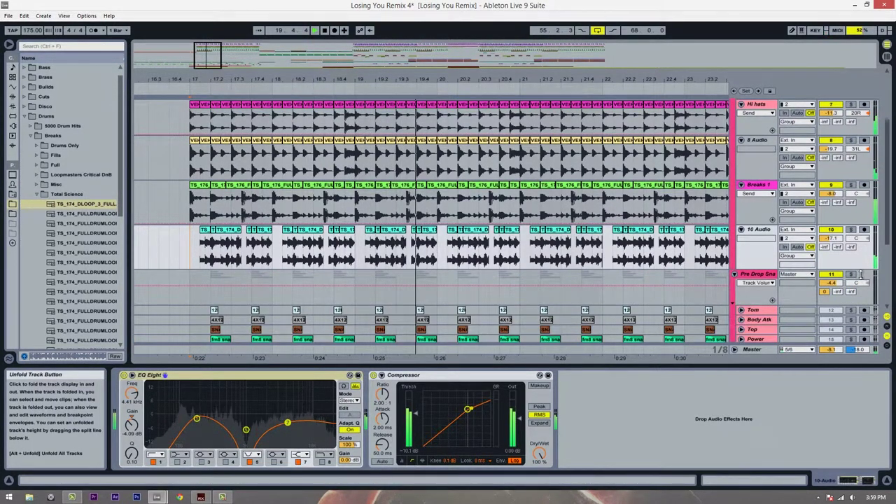
{"action": "left_click", "coordinate": [851, 275]}
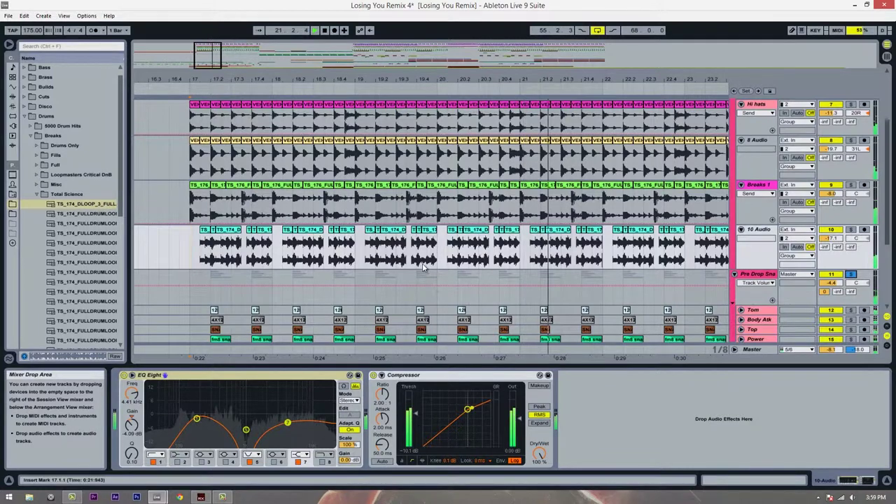
{"action": "left_click_drag", "start_coordinate": [508, 80], "coordinate": [512, 70]}
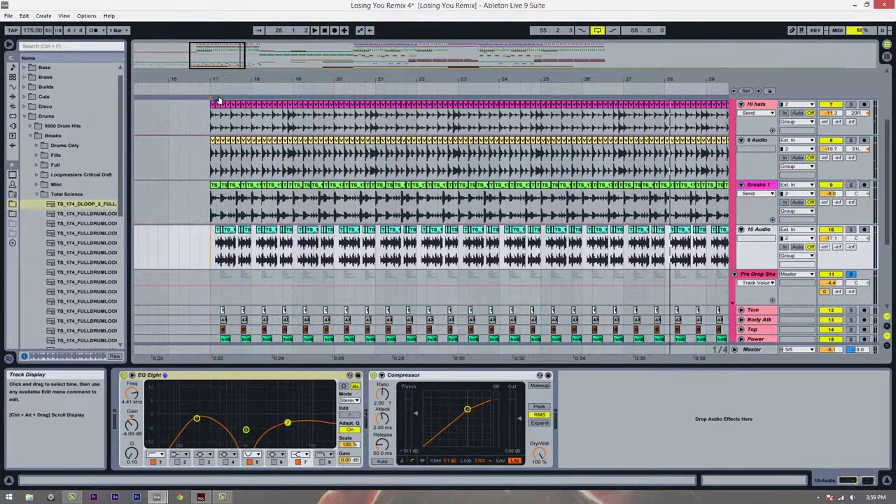
{"action": "left_click_drag", "start_coordinate": [220, 77], "coordinate": [221, 88]}
{"action": "key", "text": "space"}
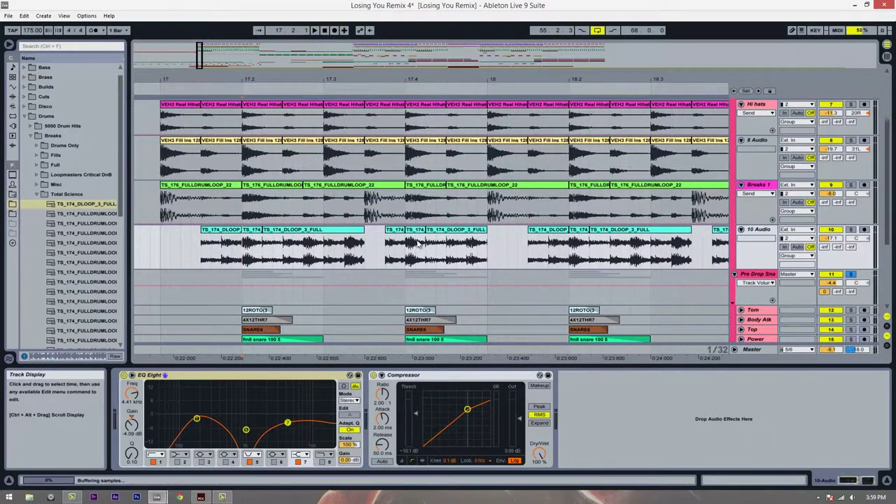
- Copy a one-sixteenth slice of the break onto 17.2.4 on 10 Audio and play the pattern from 17.1.2
{"action": "key", "text": "space"}
{"action": "key", "text": "space"}
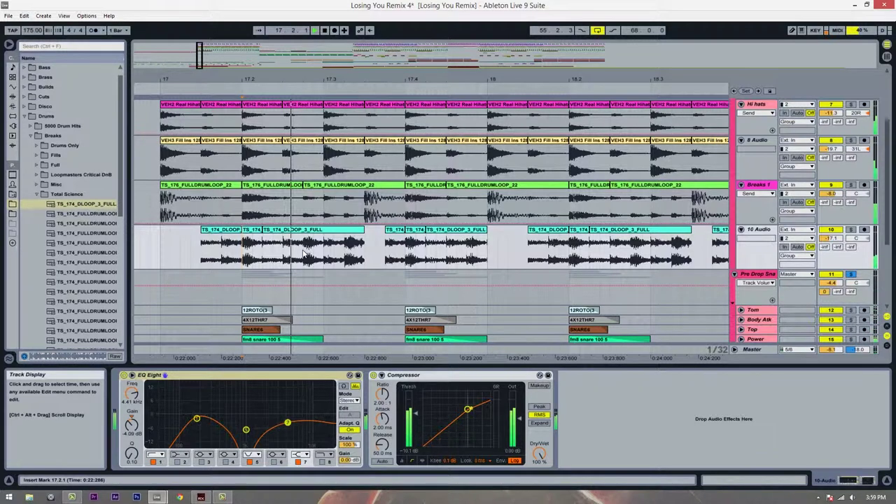
{"action": "left_click", "coordinate": [304, 252]}
{"action": "key", "text": "space"}
{"action": "key", "text": "space"}
{"action": "left_click_drag", "start_coordinate": [316, 255], "coordinate": [305, 240]}
{"action": "key", "text": "ctrl+e"}
{"action": "key", "text": "Delete"}
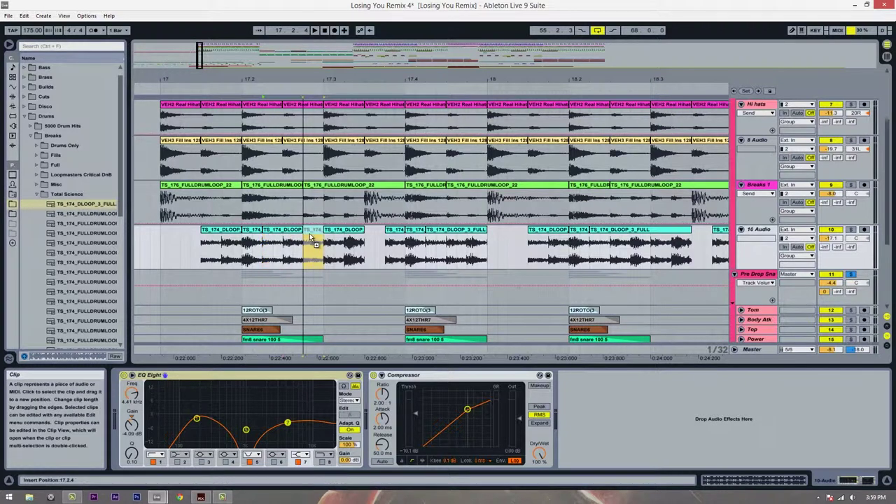
{"action": "left_click", "coordinate": [181, 250]}
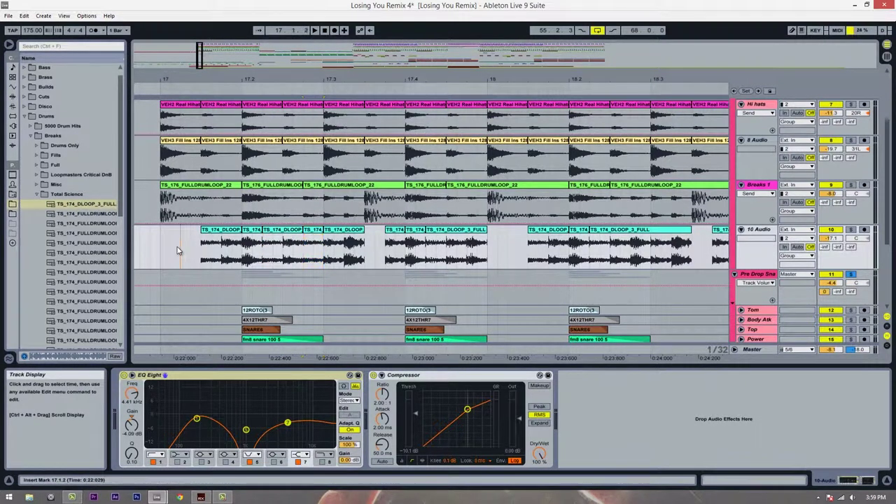
{"action": "key", "text": "space"}
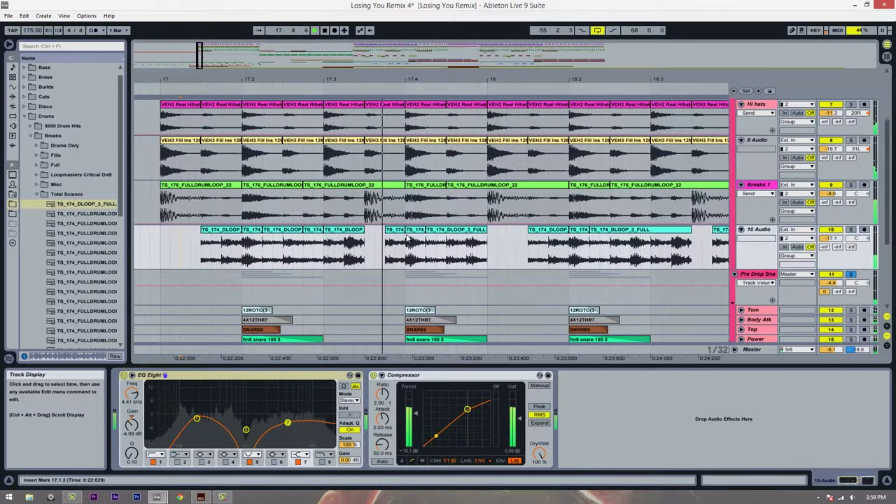
- Solo 10 Audio and play its break from 17.1.3, 17.2.1 and 17.3.2 to audition the individual hits
{"action": "left_click", "coordinate": [851, 230]}
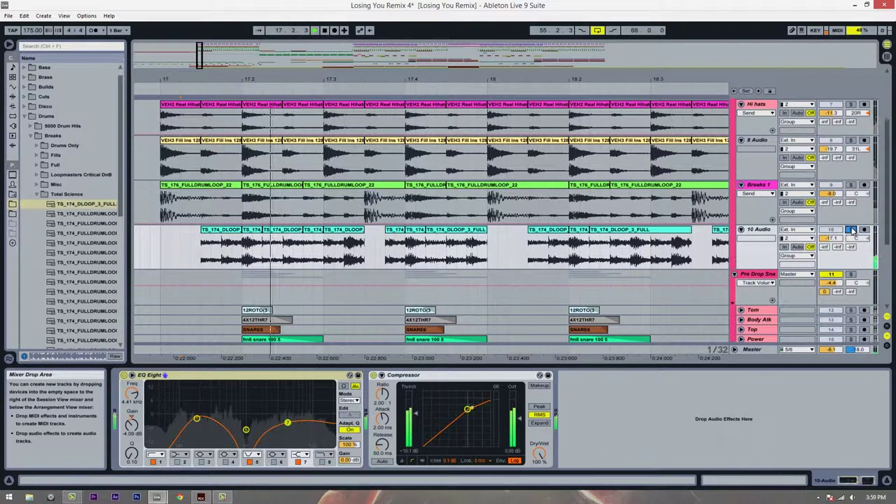
{"action": "key", "text": "space"}
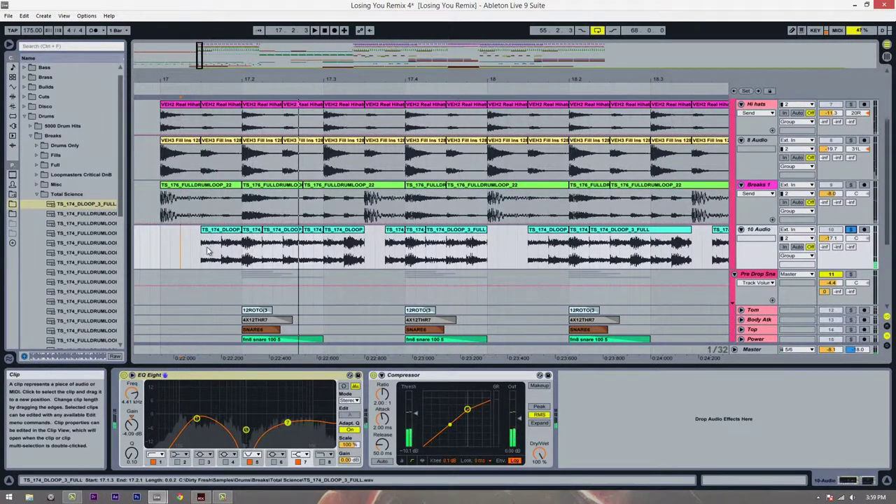
{"action": "left_click", "coordinate": [203, 251]}
{"action": "key", "text": "space"}
{"action": "key", "text": "space"}
{"action": "left_click", "coordinate": [243, 256]}
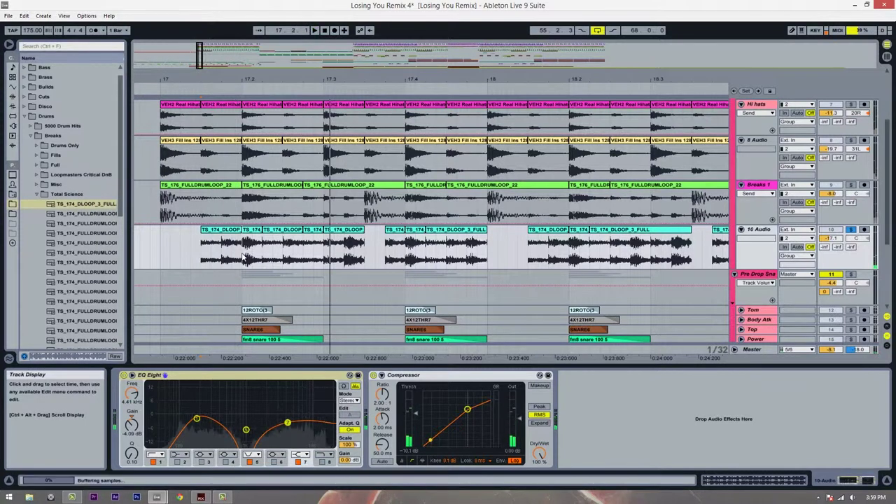
{"action": "key", "text": "space"}
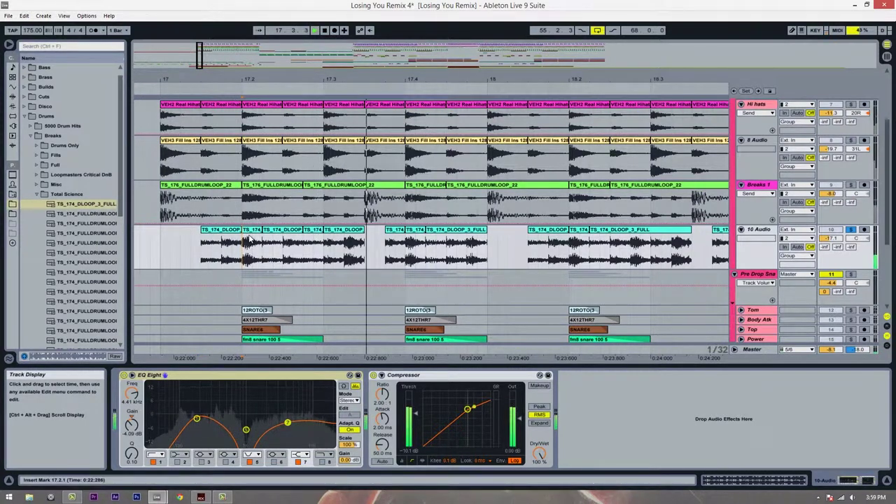
{"action": "left_click", "coordinate": [344, 252]}
{"action": "key", "text": "space"}
{"action": "key", "text": "space"}
{"action": "key", "text": "space"}
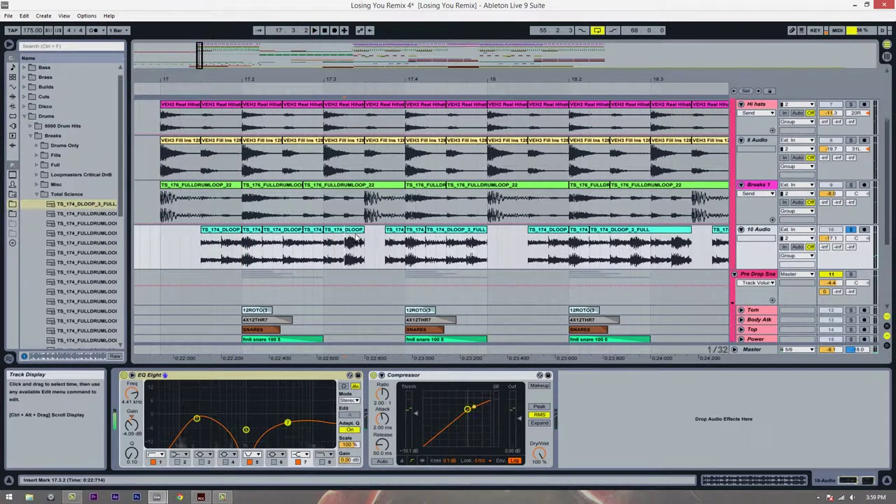
- Trim the 10 Audio slice at 17.3.1 to end at 17.3.2 and fill 17.3.2 to 17.3.3 with a copy of the 17.2.4 slice
{"action": "left_click", "coordinate": [337, 229]}
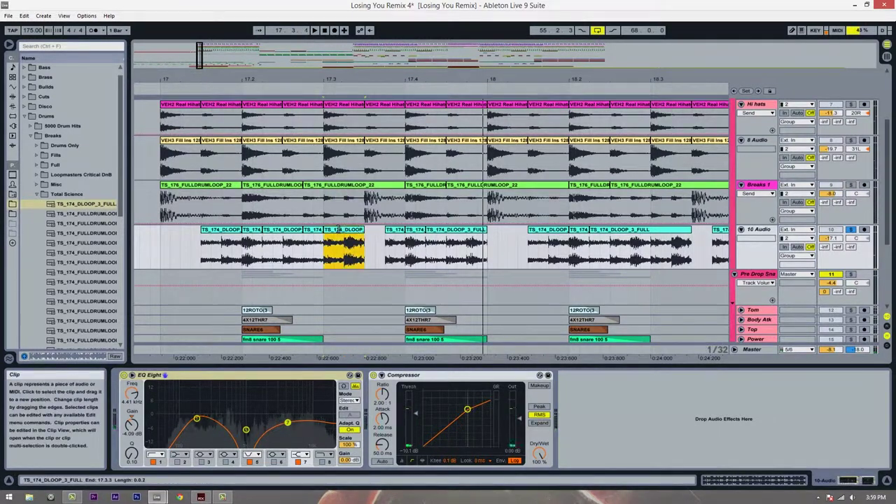
{"action": "key", "text": "space"}
{"action": "left_click_drag", "start_coordinate": [338, 229], "coordinate": [343, 236]}
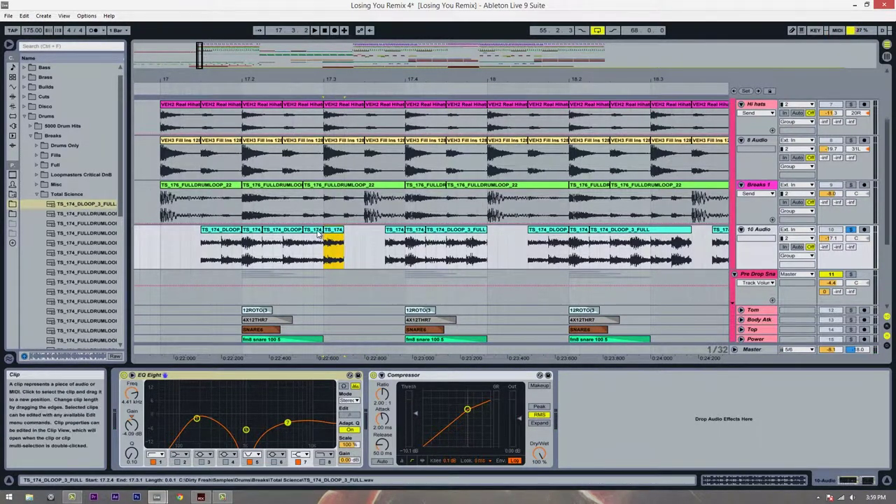
{"action": "key", "text": "ctrl+d"}
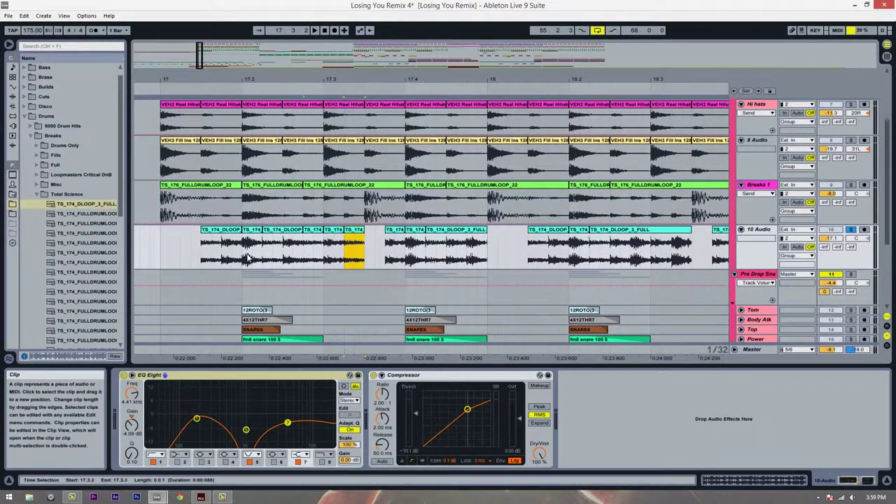
{"action": "left_click", "coordinate": [214, 259]}
{"action": "left_click", "coordinate": [192, 259]}
{"action": "key", "text": "space"}
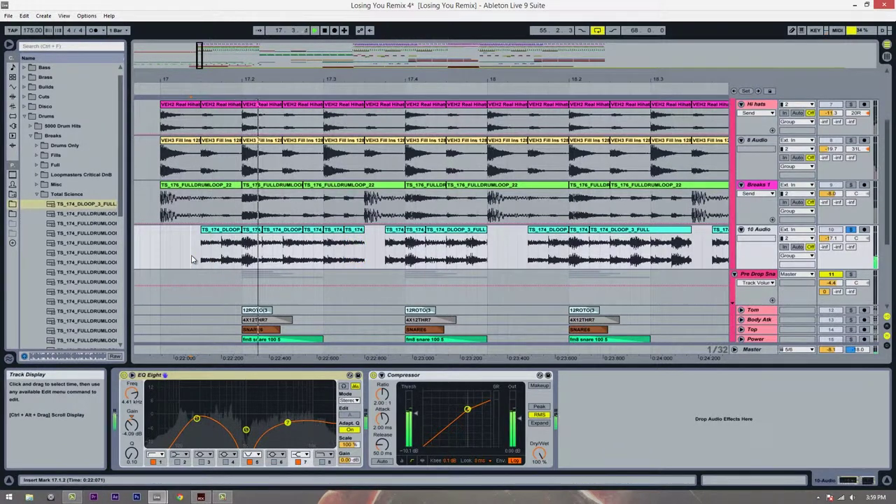
- Delete the section of the 10 Audio break from 17.2.2 to 17.2.3
{"action": "left_click_drag", "start_coordinate": [262, 254], "coordinate": [283, 253]}
{"action": "key", "text": "space"}
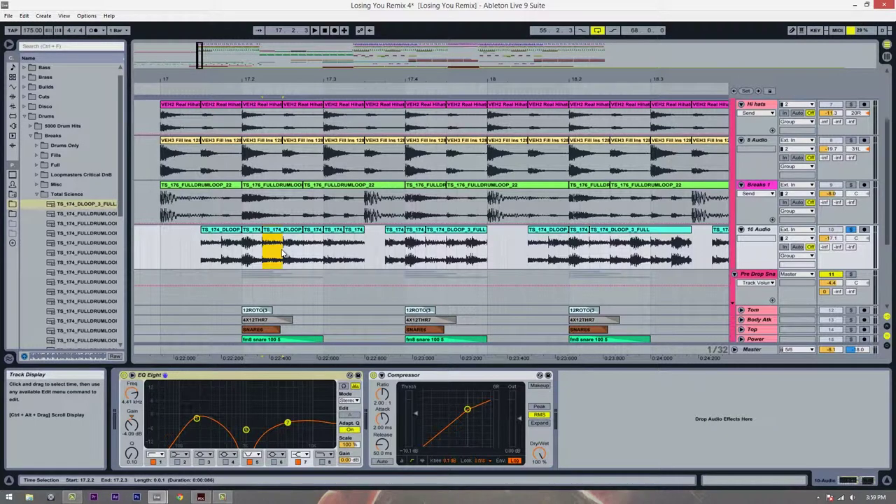
{"action": "key", "text": "Delete"}
- Try extending the 17.2.1 slice to 17.2.3 with playback from 17.2.1, and trim it back to 17.2.2
{"action": "left_click_drag", "start_coordinate": [261, 229], "coordinate": [280, 230]}
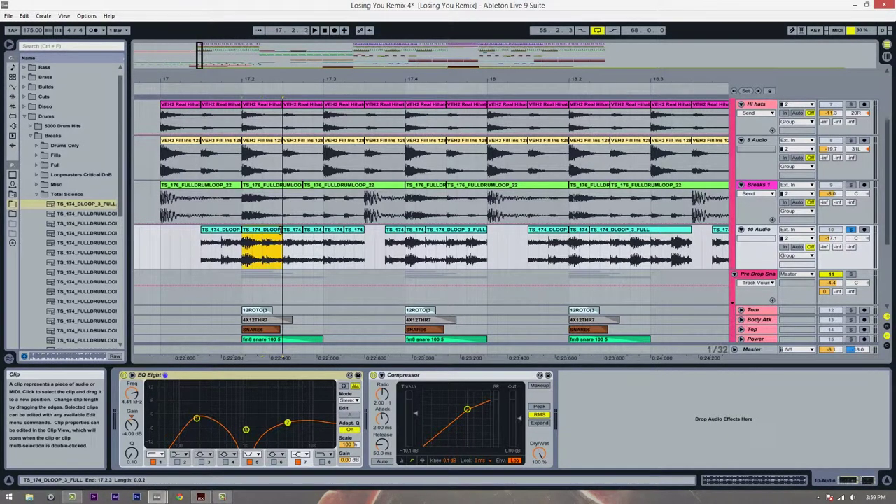
{"action": "key", "text": "space"}
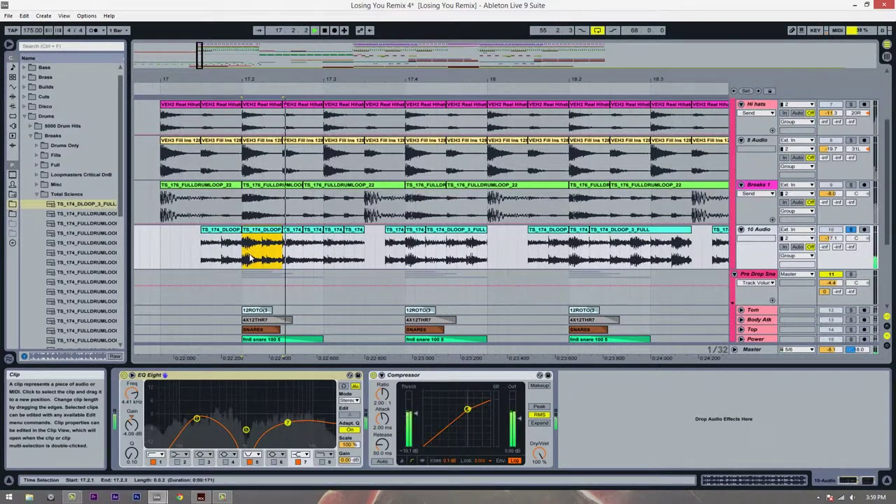
{"action": "left_click", "coordinate": [244, 259]}
{"action": "key", "text": "space"}
{"action": "key", "text": "space"}
{"action": "key", "text": "space"}
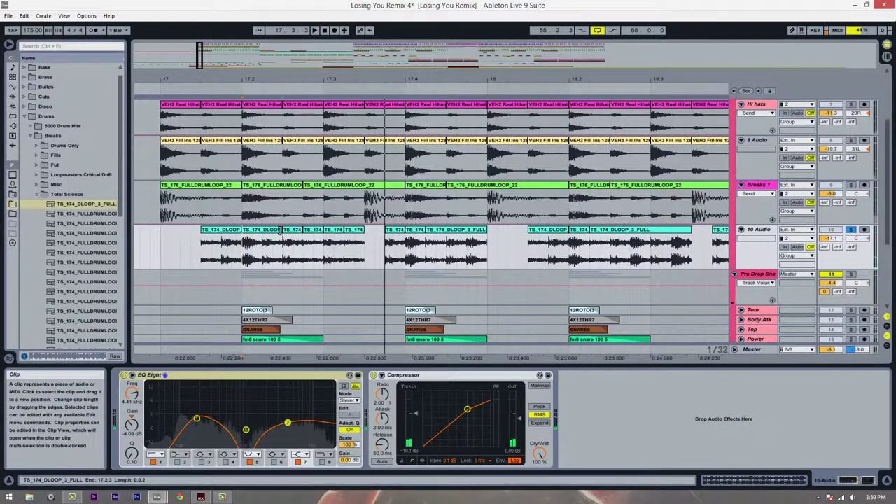
{"action": "left_click_drag", "start_coordinate": [281, 229], "coordinate": [263, 230]}
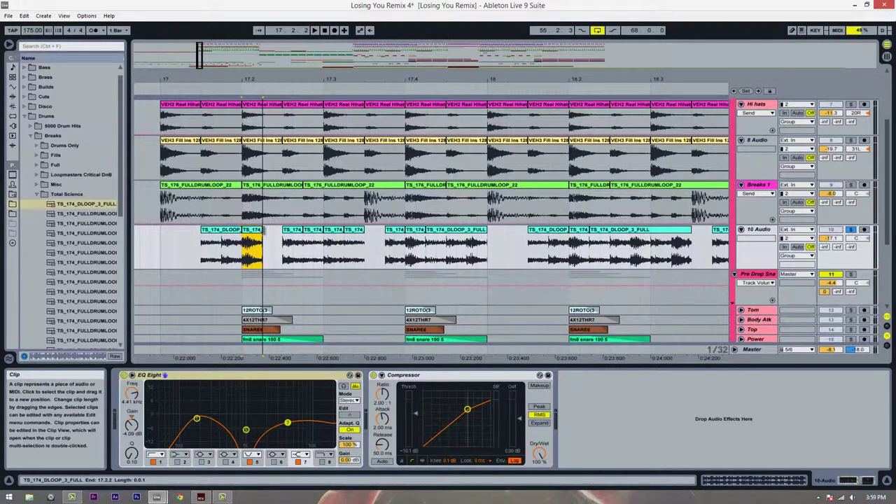
- Play the soloed 10 Audio break from 17.1.1 and again from 17.4.4 to check the chopped rhythm
{"action": "left_click", "coordinate": [157, 251]}
{"action": "key", "text": "space"}
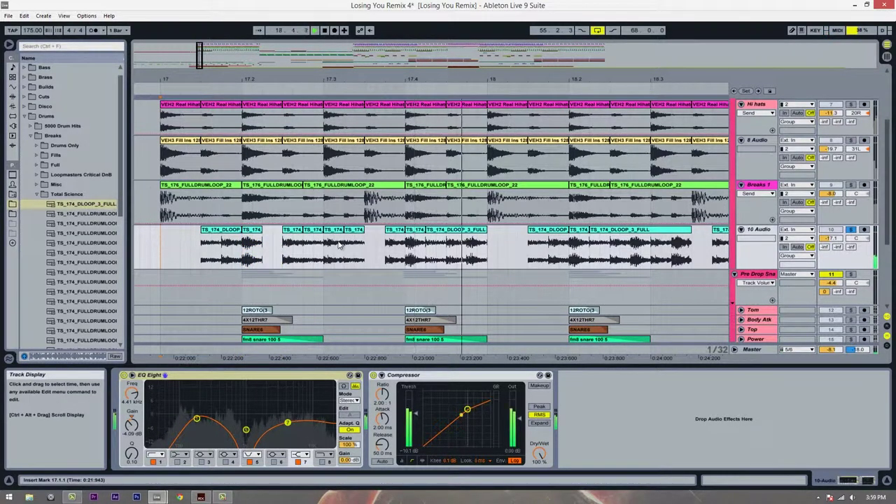
{"action": "left_click", "coordinate": [395, 238]}
{"action": "key", "text": "space"}
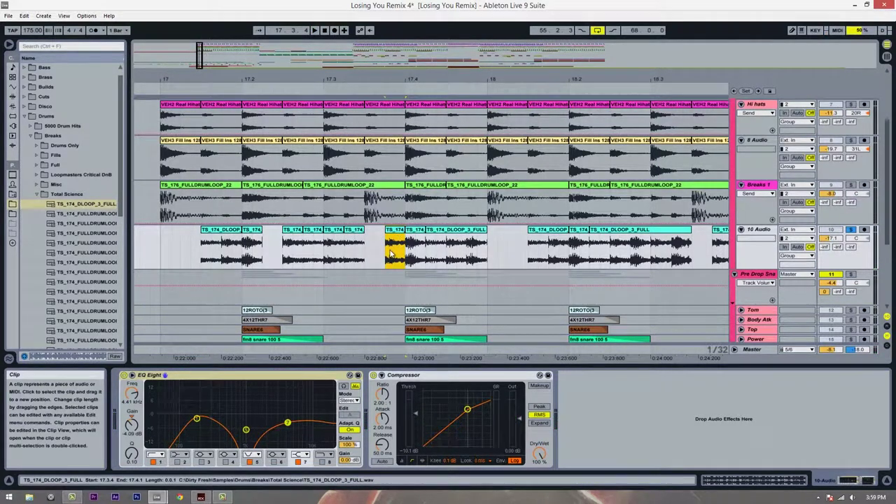
{"action": "left_click", "coordinate": [467, 257]}
{"action": "key", "text": "space"}
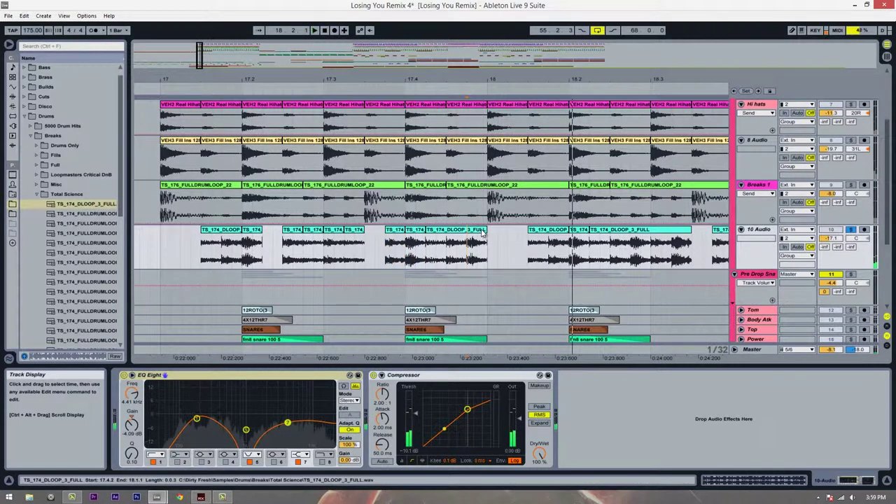
- Reduce the 10 Audio clip starting at 17.4.2 to its 17.4.3 slice and fill 17.4.4 with a copy of the 18.1.3 slice
{"action": "left_click", "coordinate": [482, 233]}
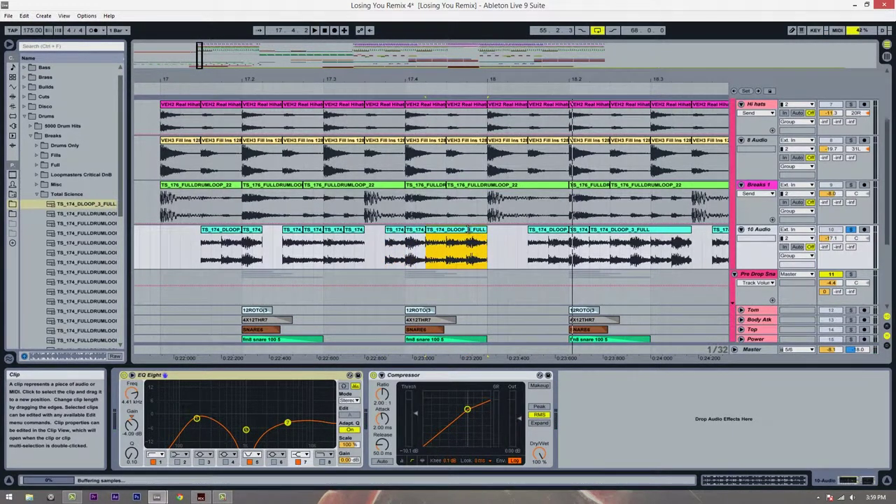
{"action": "left_click_drag", "start_coordinate": [469, 230], "coordinate": [445, 231]}
{"action": "left_click", "coordinate": [388, 255]}
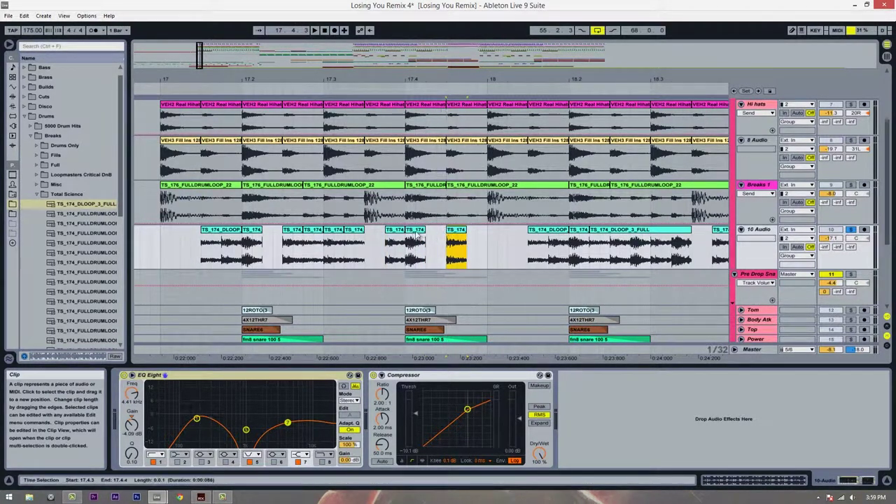
{"action": "left_click", "coordinate": [455, 245]}
{"action": "key", "text": "space"}
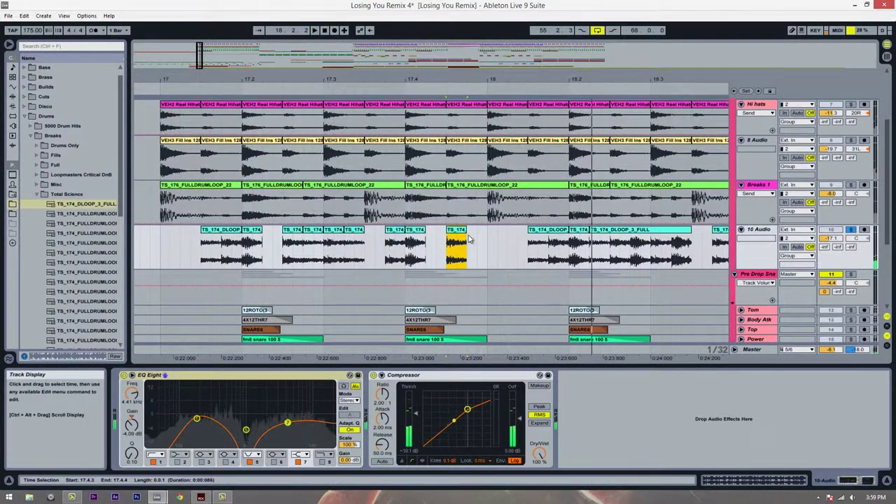
{"action": "left_click", "coordinate": [531, 244]}
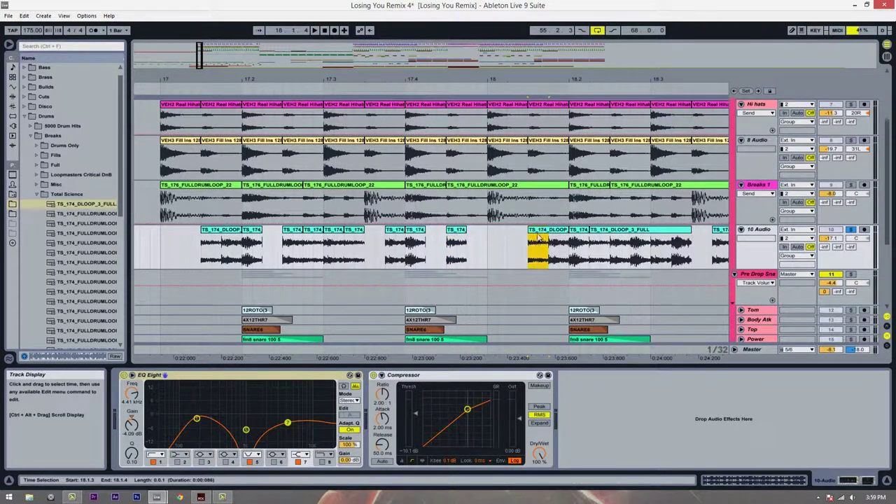
{"action": "left_click_drag", "start_coordinate": [458, 231], "coordinate": [477, 232]}
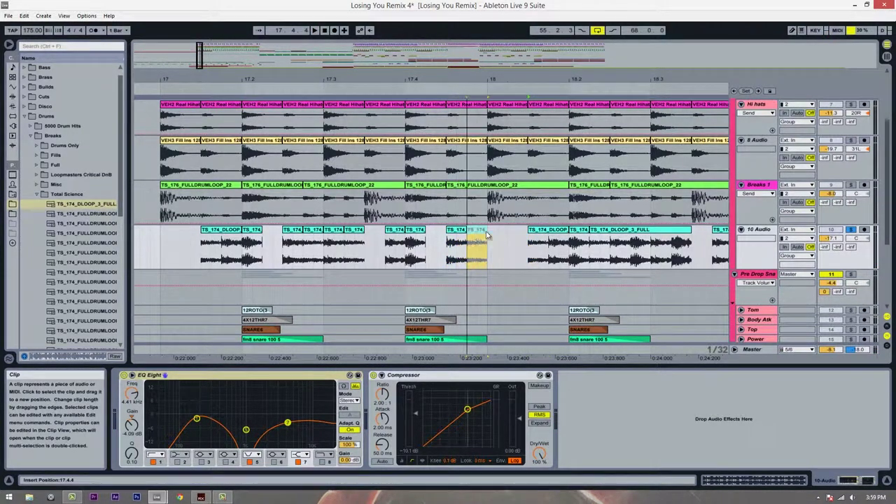
- Select the empty sixteenth from 18.1.2 to 18.1.3 on 10 Audio and examine the surrounding drum layers
{"action": "left_click", "coordinate": [552, 252]}
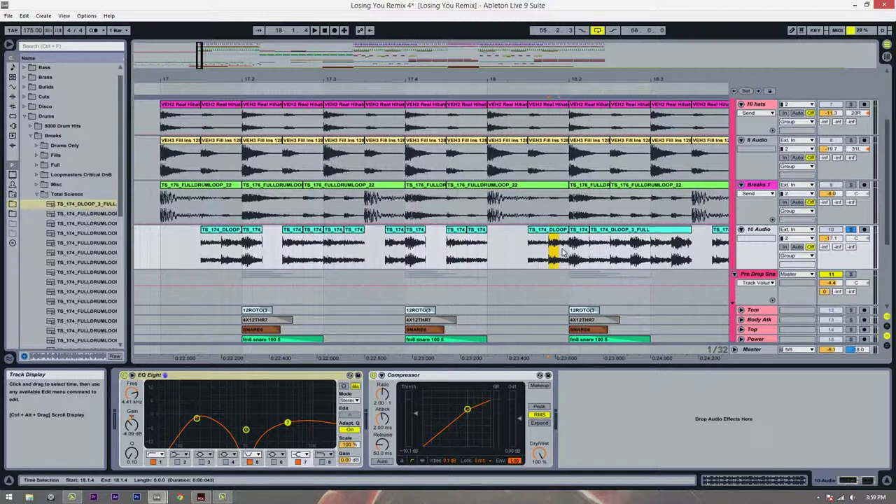
{"action": "left_click", "coordinate": [571, 251]}
{"action": "left_click_drag", "start_coordinate": [573, 252], "coordinate": [504, 242]}
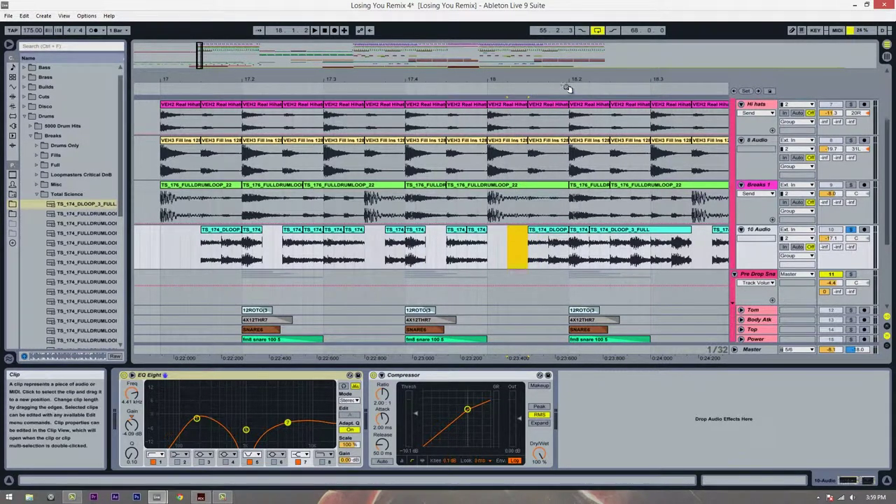
{"action": "left_click_drag", "start_coordinate": [566, 84], "coordinate": [569, 83]}
{"action": "scroll", "coordinate": [448, 210], "scroll_direction": "up", "scroll_amount": 5}
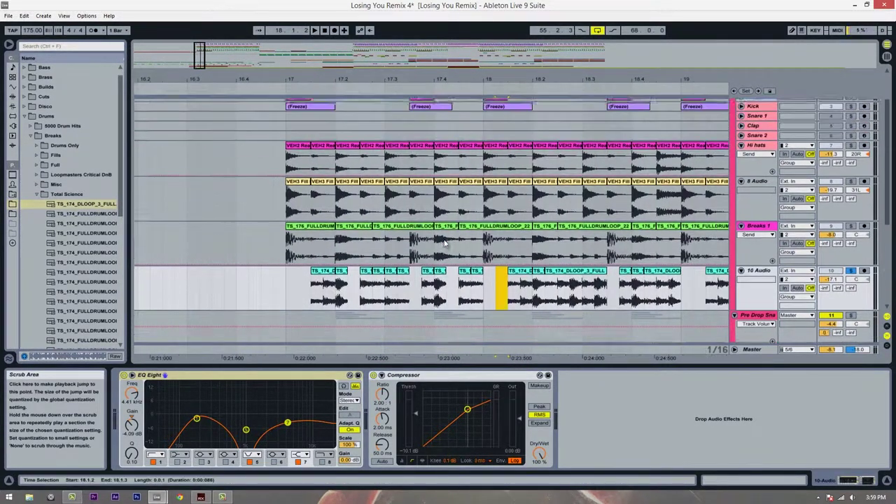
{"action": "scroll", "coordinate": [454, 232], "scroll_direction": "down", "scroll_amount": 4}
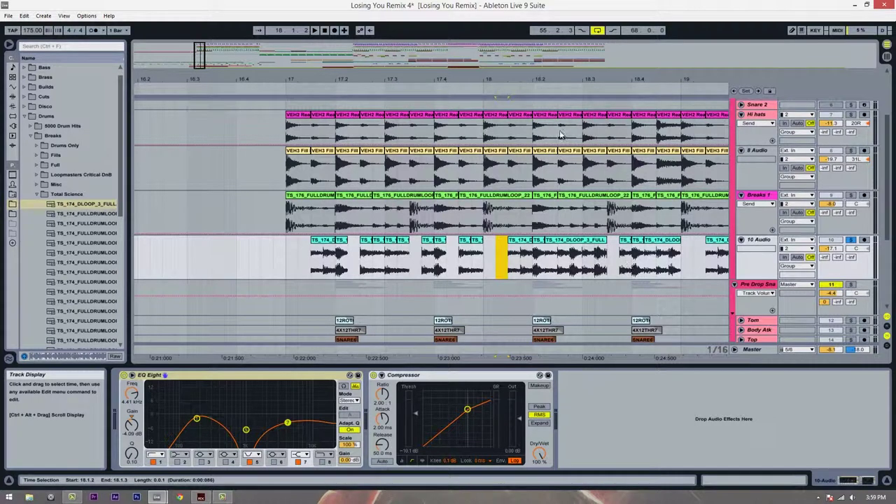
{"action": "left_click_drag", "start_coordinate": [594, 83], "coordinate": [595, 83]}
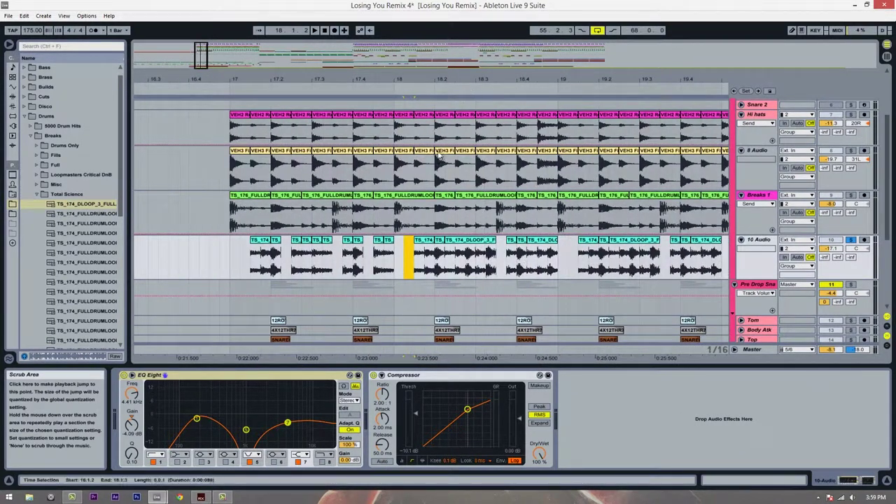
- Delete the old 10 Audio clips from 18.1.2 through the end of the drum section, keeping only the edited first bar
{"action": "left_click_drag", "start_coordinate": [408, 256], "coordinate": [560, 259]}
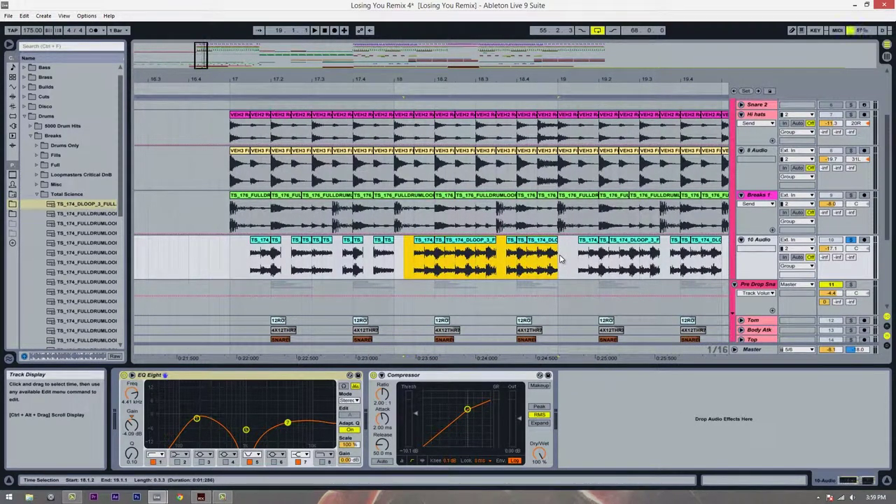
{"action": "key", "text": "Delete"}
{"action": "left_click_drag", "start_coordinate": [566, 80], "coordinate": [570, 60]}
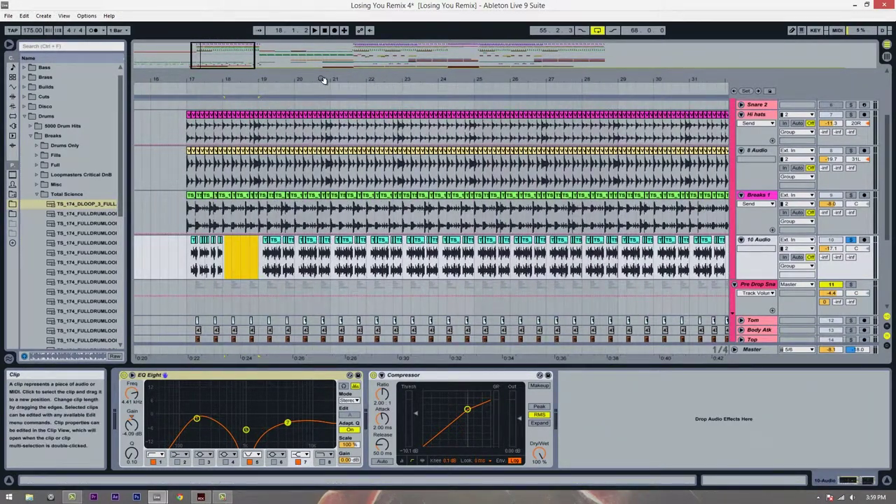
{"action": "left_click_drag", "start_coordinate": [322, 79], "coordinate": [410, 80]}
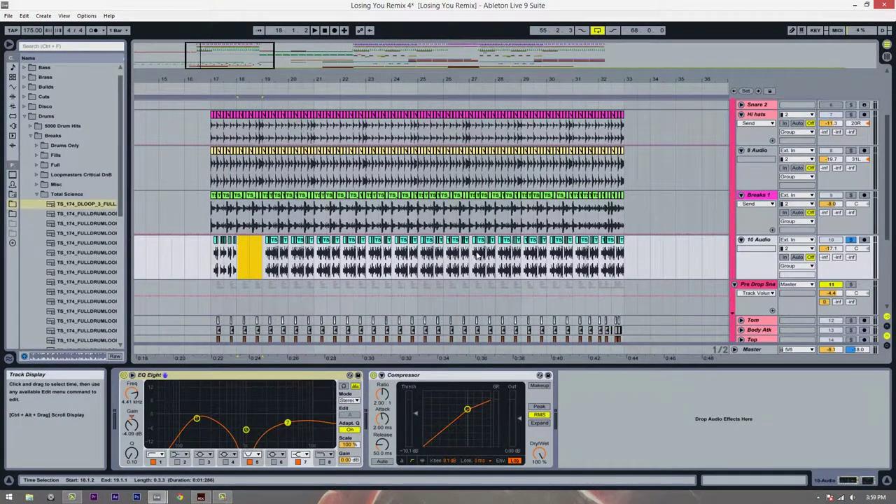
{"action": "left_click_drag", "start_coordinate": [647, 264], "coordinate": [266, 268]}
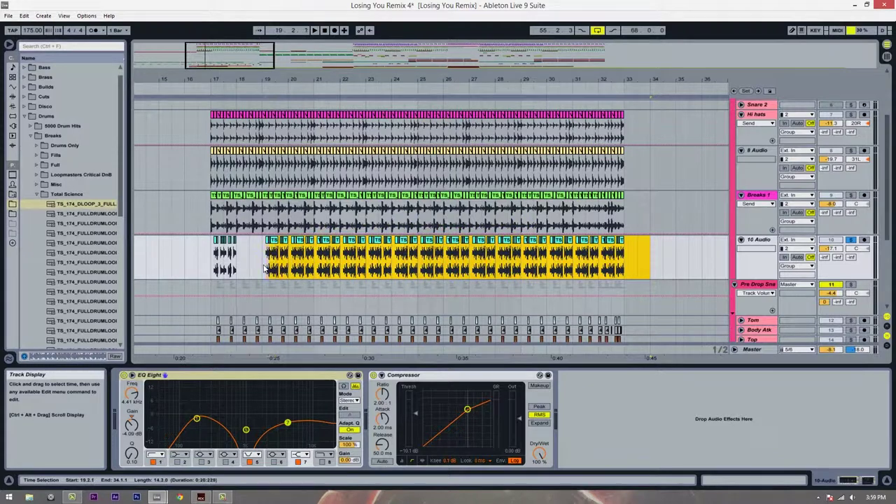
{"action": "left_click_drag", "start_coordinate": [208, 91], "coordinate": [212, 118]}
- Duplicate the edited bar at 17.1.1 on 10 Audio repeatedly until the chopped break fills the section up to 33.1.1
{"action": "left_click_drag", "start_coordinate": [219, 272], "coordinate": [313, 272]}
{"action": "key", "text": "ctrl+d"}
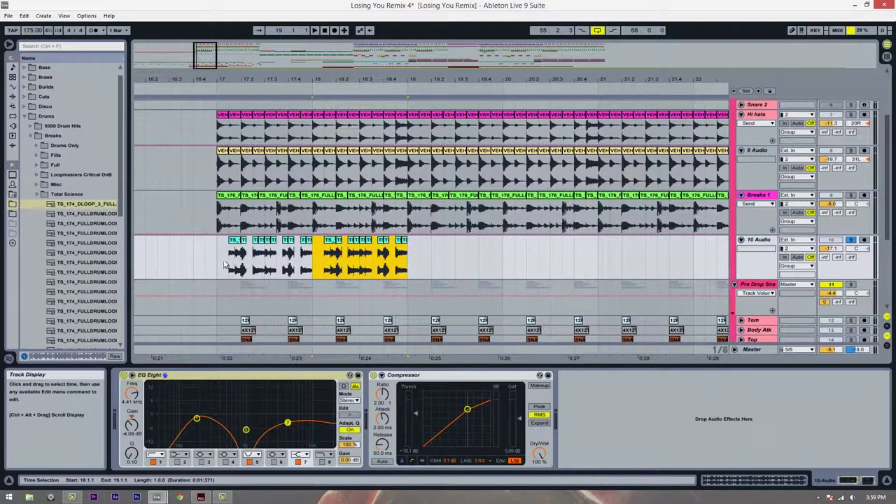
{"action": "left_click", "coordinate": [216, 265], "text": "shift"}
{"action": "key", "text": "ctrl+d"}
{"action": "key", "text": "ctrl+d"}
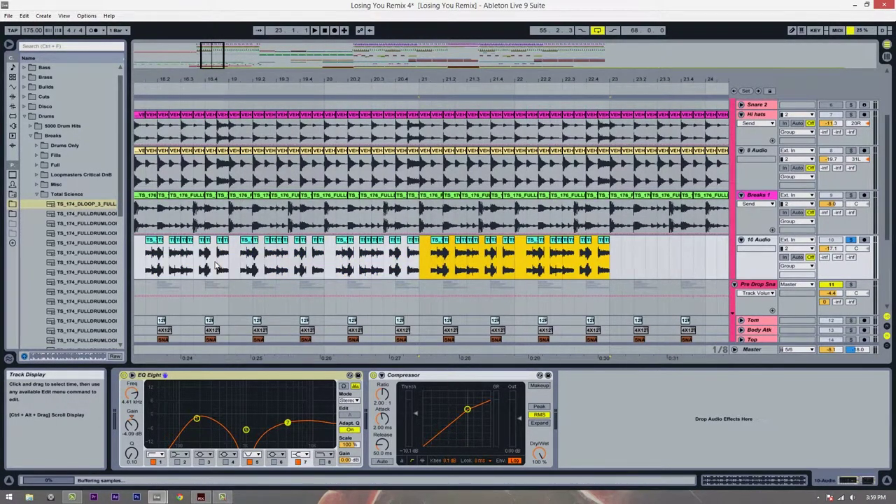
{"action": "key", "text": "ctrl+d"}
{"action": "left_click_drag", "start_coordinate": [401, 80], "coordinate": [326, 80]}
{"action": "key", "text": "ctrl+d"}
{"action": "key", "text": "ctrl+d"}
{"action": "key", "text": "ctrl+d"}
{"action": "key", "text": "ctrl+d"}
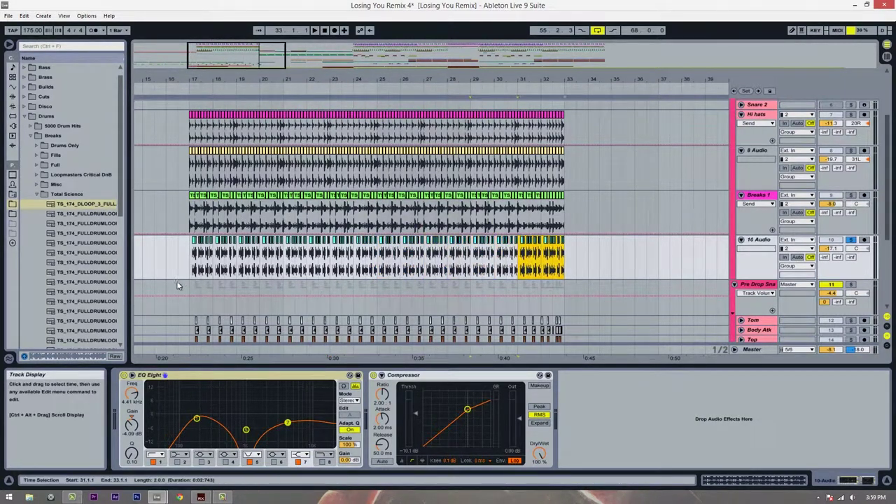
- Play the 10 Audio break soloed from 17.1.1, and unsolo it to hear it with the other drums from bar 15
{"action": "left_click", "coordinate": [189, 268]}
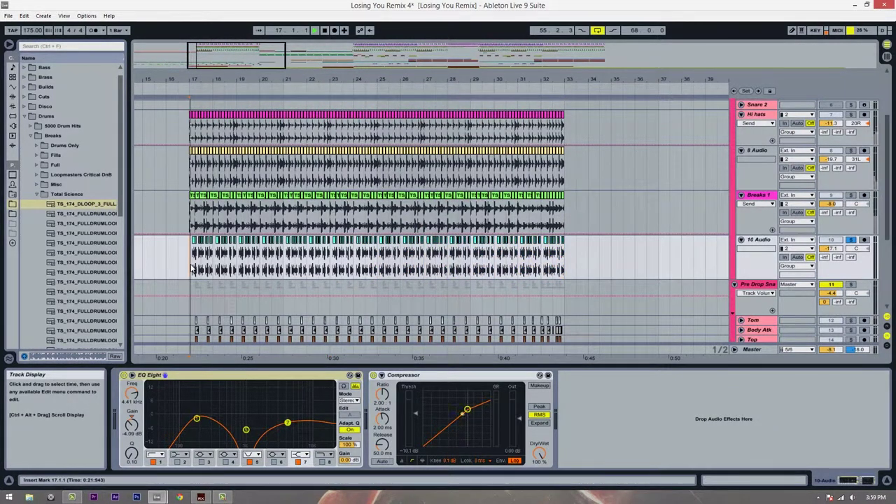
{"action": "key", "text": "space"}
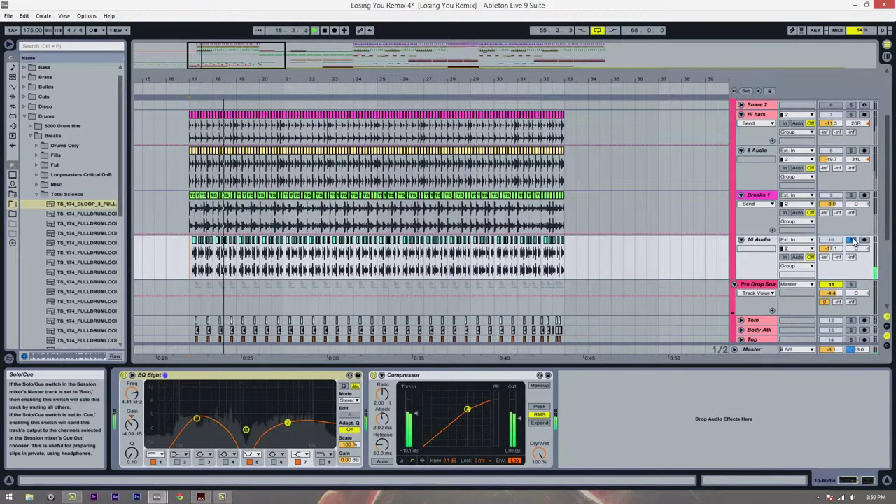
{"action": "key", "text": "space"}
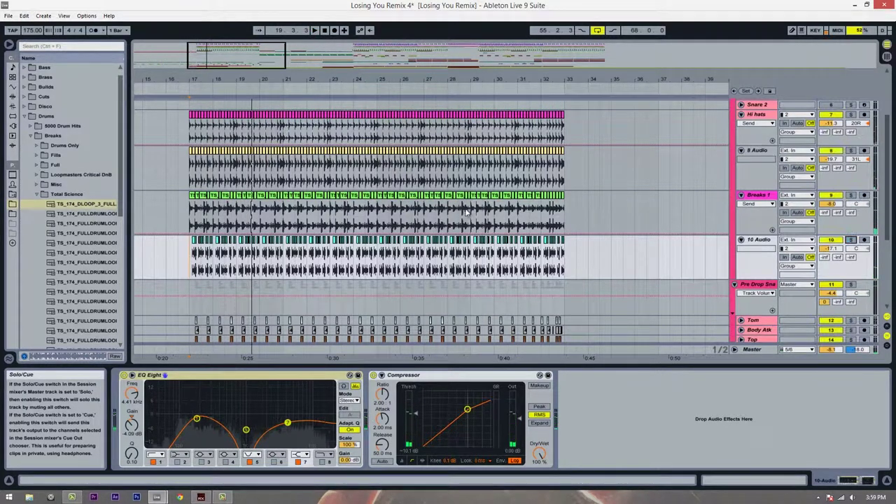
{"action": "left_click", "coordinate": [141, 262]}
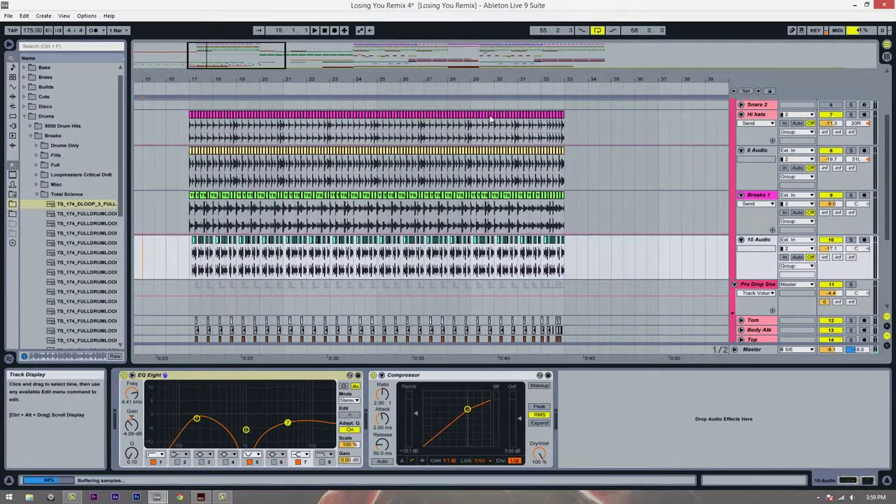
{"action": "key", "text": "space"}
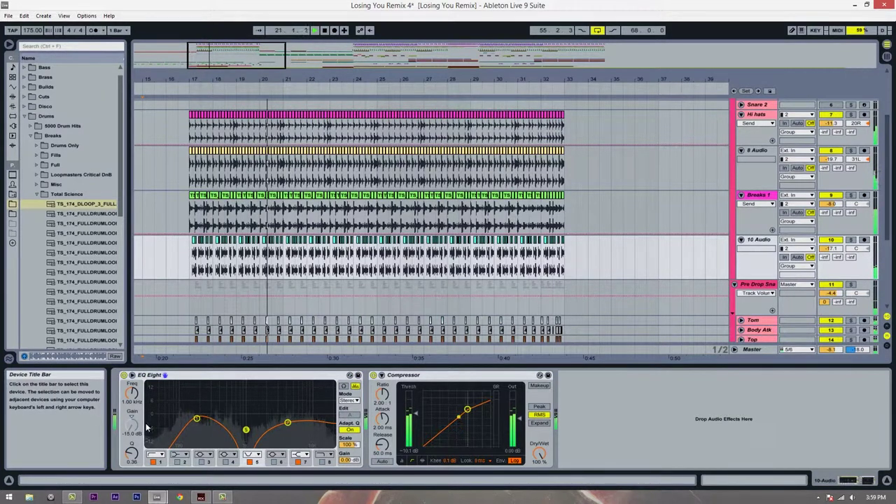
- Raise the Q of EQ Eight's band 5 on 10 Audio to 0.62, switch that band off and stop playback
{"action": "left_click_drag", "start_coordinate": [133, 456], "coordinate": [133, 451]}
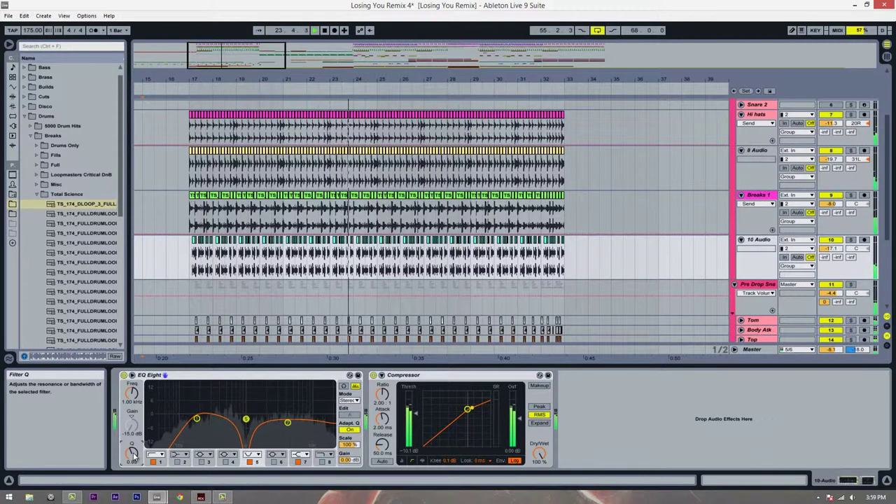
{"action": "left_click", "coordinate": [250, 462]}
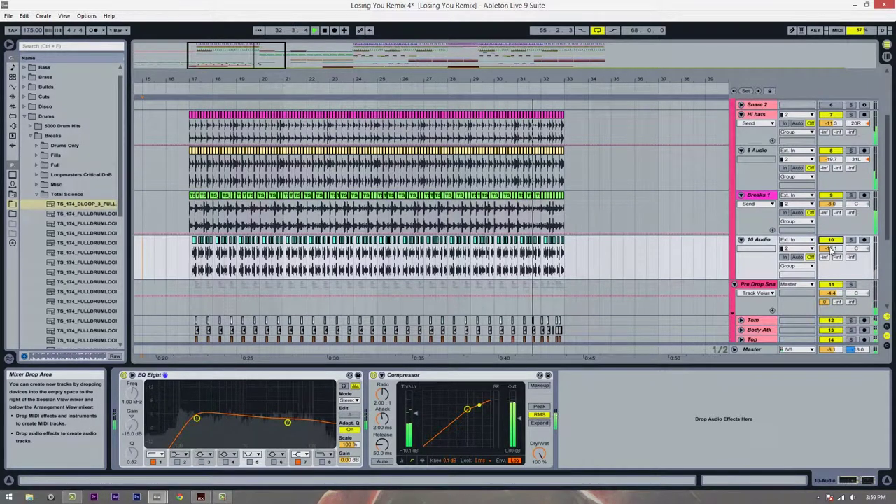
{"action": "key", "text": "space"}
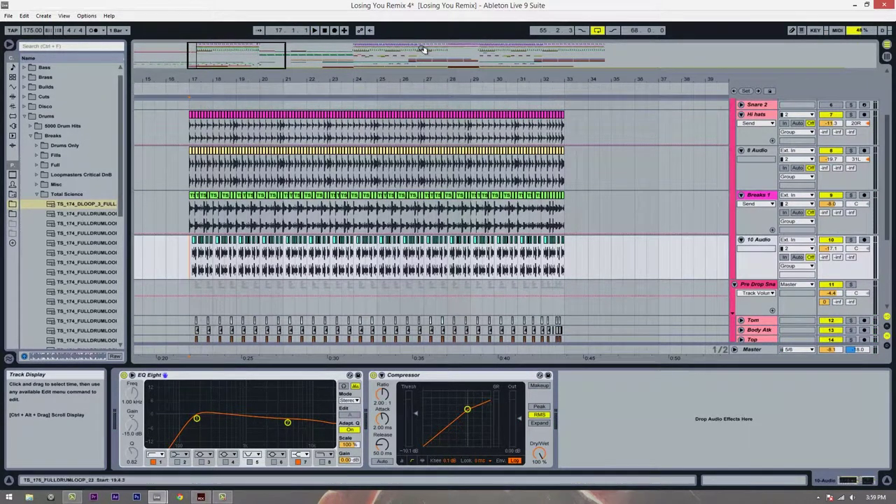
- Set EQ Eight's band 7 on 10 Audio to -3.10 dB at 4.49 kHz and its band 1 low cut to 194 Hz
{"action": "mouse_move", "coordinate": [223, 76]}
{"action": "left_mouse_down"}
{"action": "mouse_move", "coordinate": [226, 88]}
{"action": "mouse_move", "coordinate": [249, 81]}
{"action": "mouse_move", "coordinate": [210, 76]}
{"action": "left_mouse_up"}
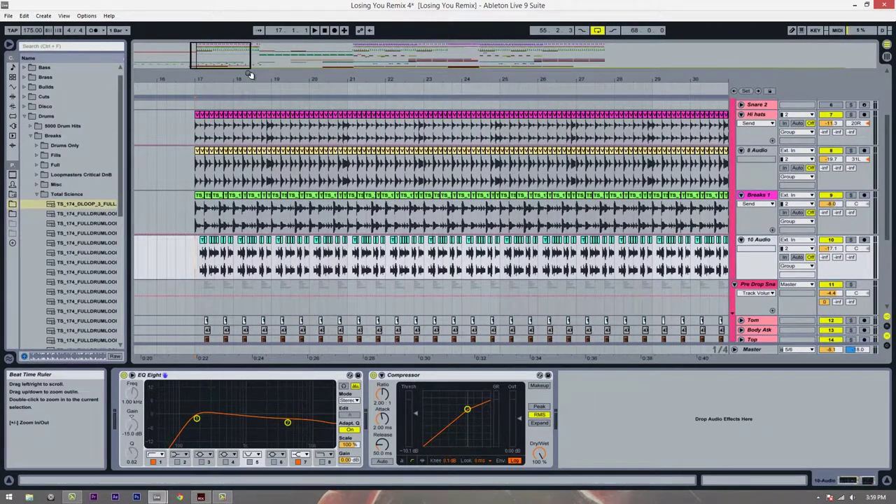
{"action": "left_click", "coordinate": [269, 84]}
{"action": "mouse_move", "coordinate": [269, 80]}
{"action": "left_mouse_down"}
{"action": "mouse_move", "coordinate": [184, 91]}
{"action": "mouse_move", "coordinate": [275, 79]}
{"action": "left_mouse_up"}
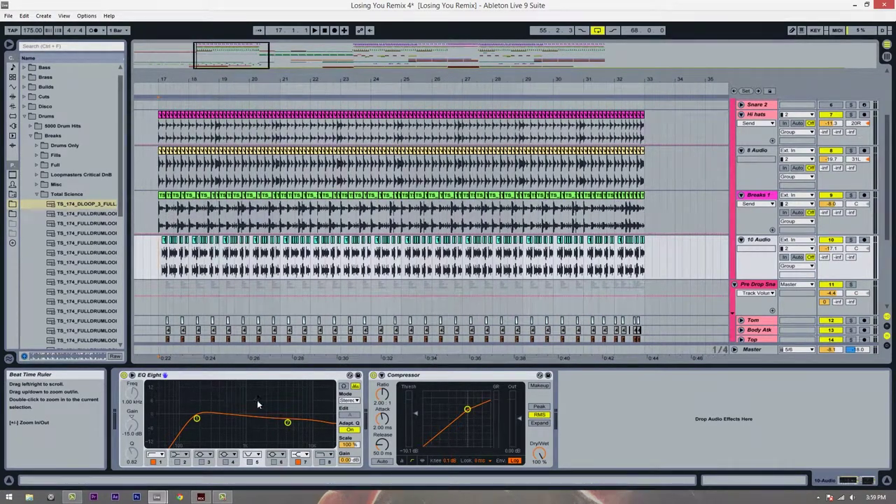
{"action": "left_click_drag", "start_coordinate": [288, 423], "coordinate": [288, 420]}
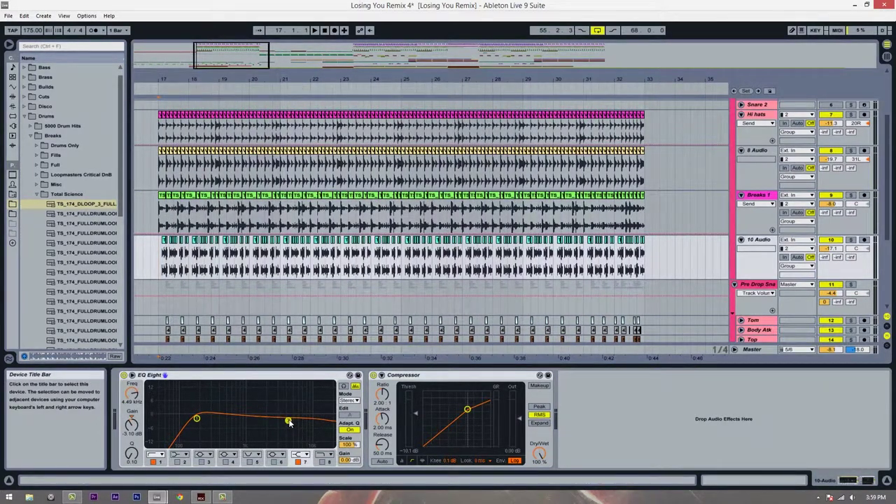
{"action": "left_click", "coordinate": [197, 419]}
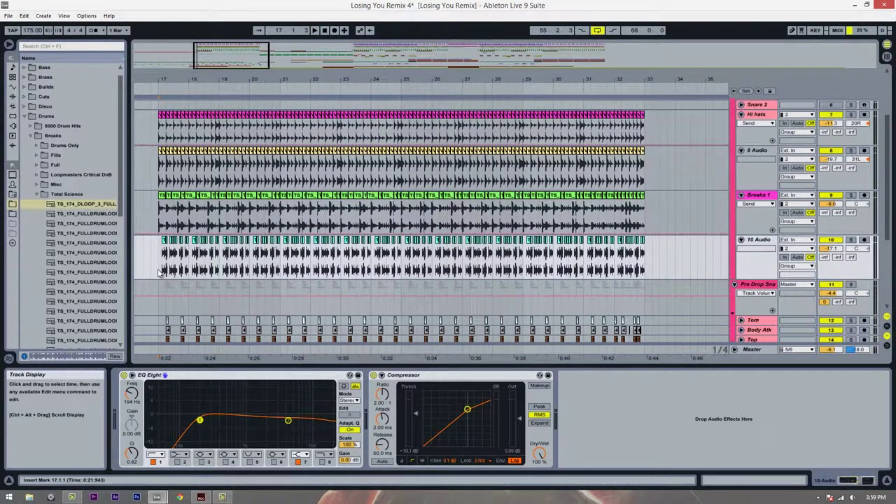
- Fold the Hi hats, 8 Audio, Breaks 1 and 10 Audio tracks to view the full layered drum arrangement
{"action": "left_click_drag", "start_coordinate": [416, 80], "coordinate": [414, 84]}
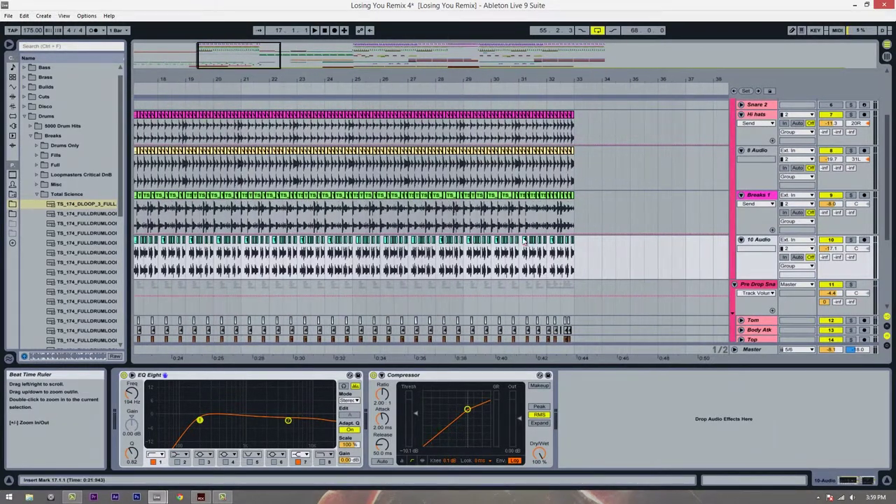
{"action": "left_click_drag", "start_coordinate": [312, 81], "coordinate": [325, 80]}
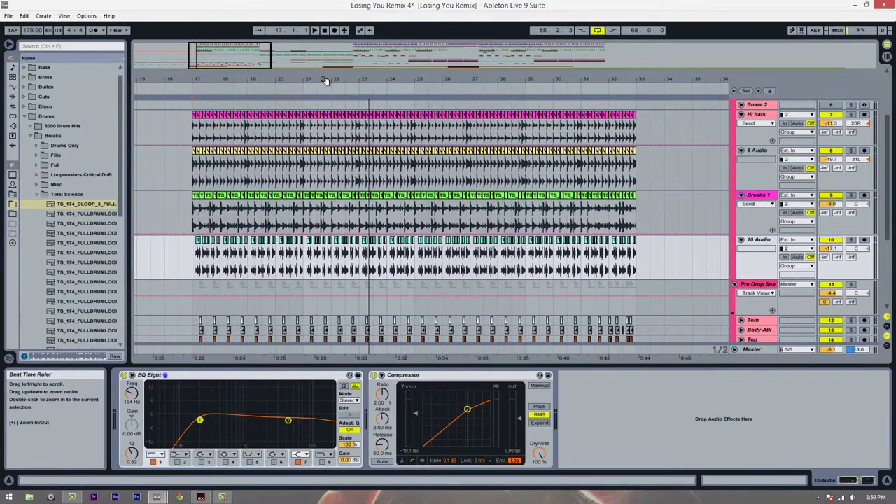
{"action": "scroll", "coordinate": [159, 200], "scroll_direction": "up", "scroll_amount": 3}
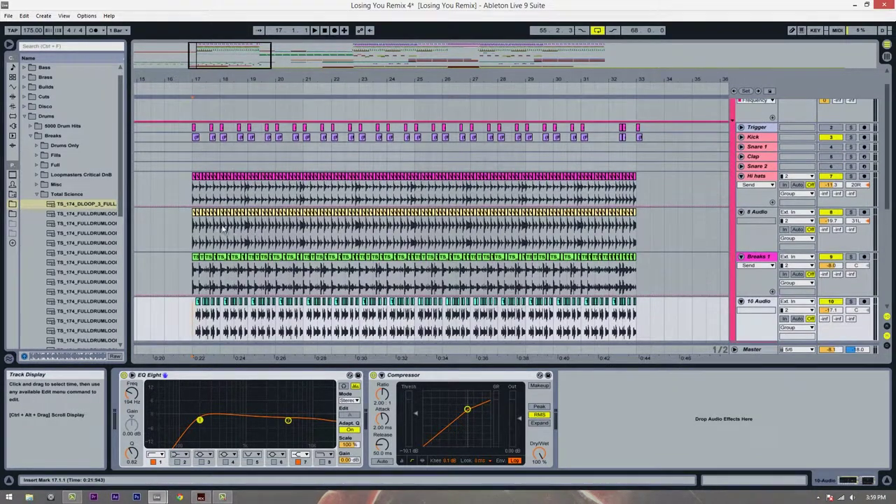
{"action": "left_click_drag", "start_coordinate": [221, 80], "coordinate": [218, 105]}
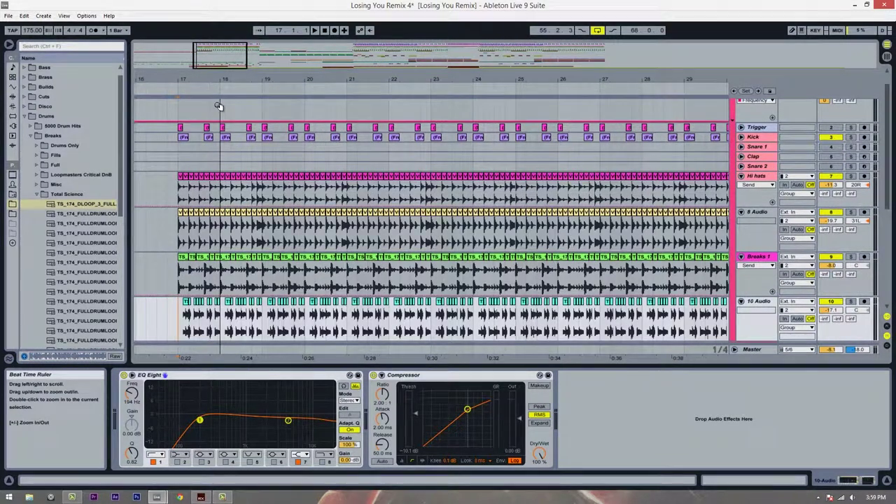
{"action": "scroll", "coordinate": [722, 210], "scroll_direction": "up", "scroll_amount": 1}
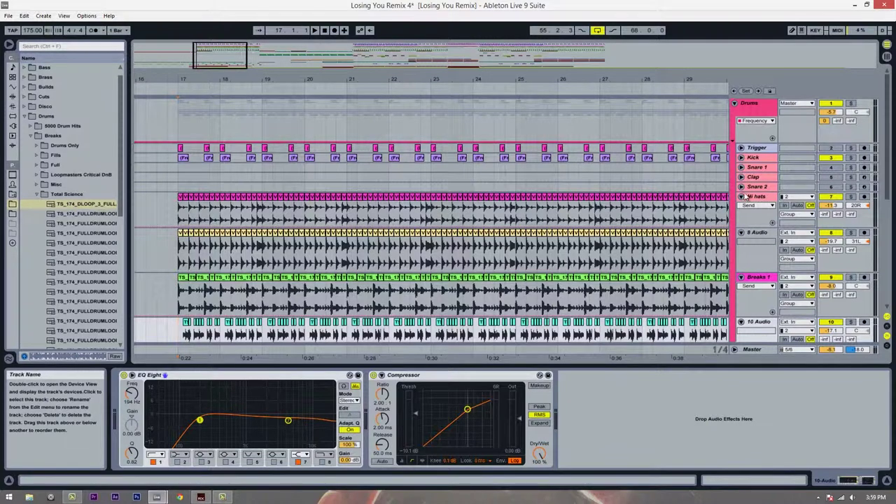
{"action": "left_click", "coordinate": [742, 197]}
{"action": "left_click", "coordinate": [742, 197]}
{"action": "left_click", "coordinate": [741, 207]}
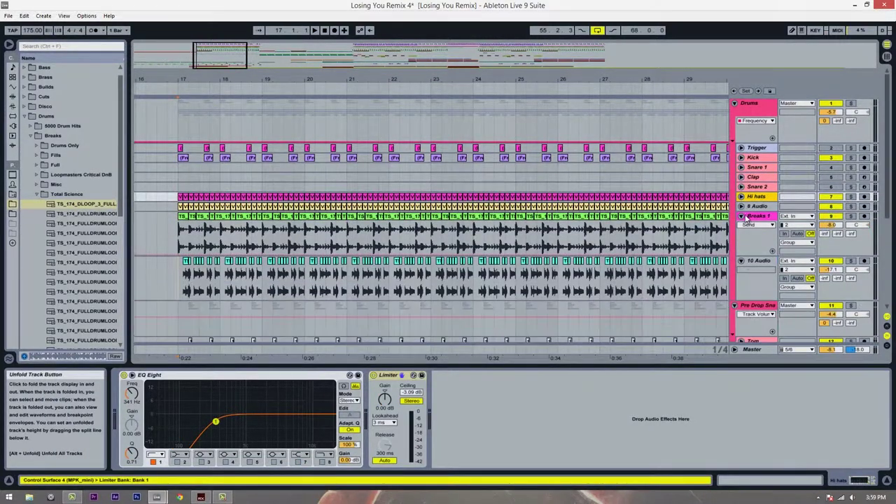
{"action": "left_click", "coordinate": [741, 216]}
{"action": "left_click", "coordinate": [741, 226]}
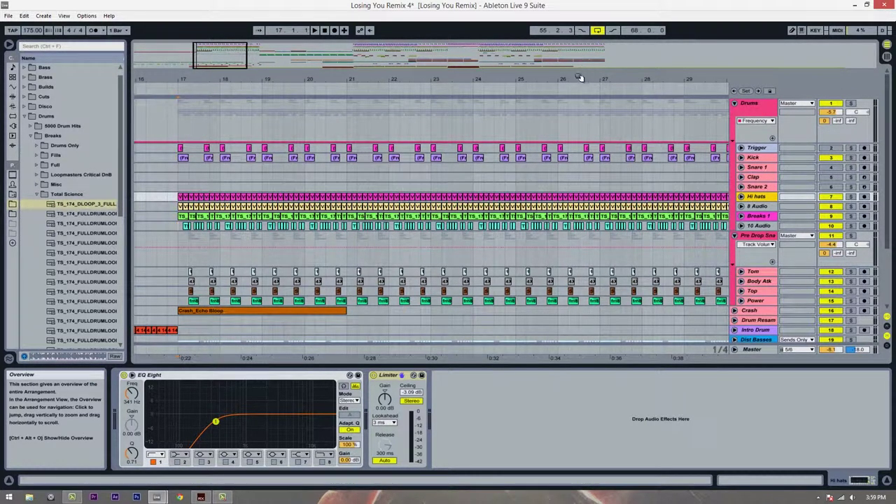
{"action": "mouse_move", "coordinate": [579, 77]}
{"action": "left_mouse_down"}
{"action": "mouse_move", "coordinate": [584, 68]}
{"action": "mouse_move", "coordinate": [578, 80]}
{"action": "left_mouse_up"}
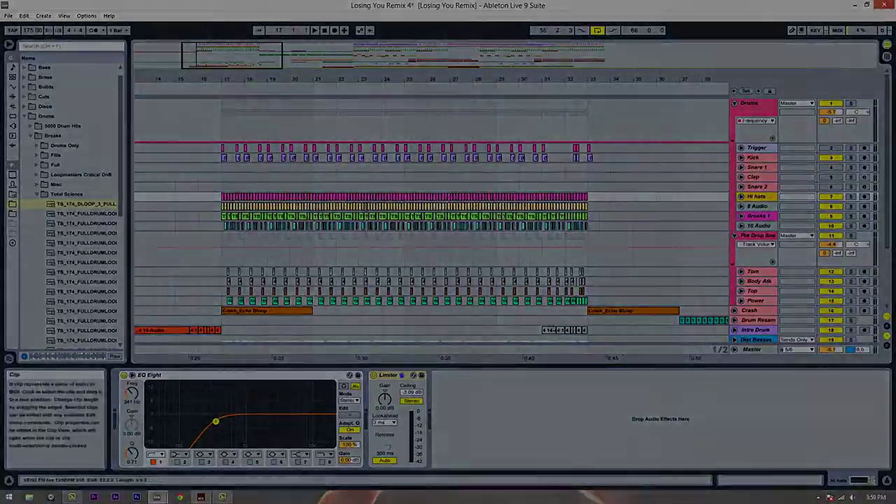